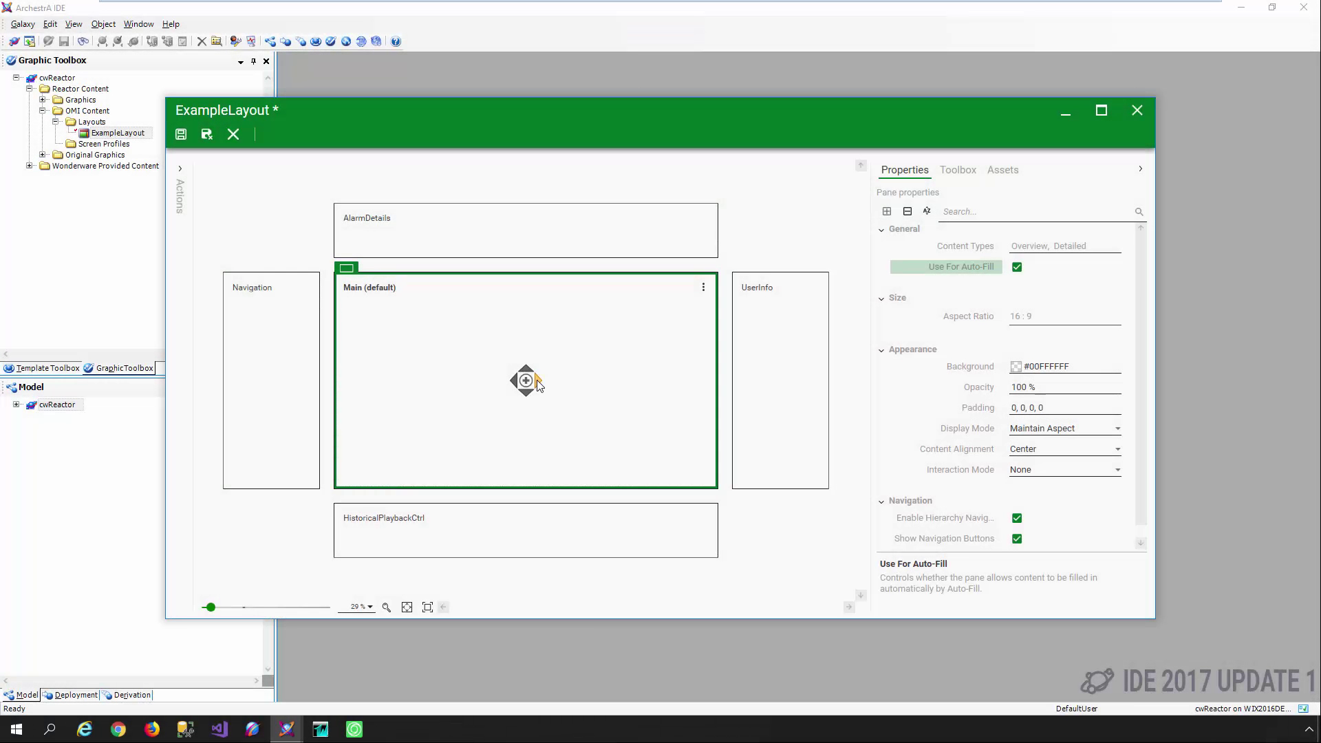
Split Main about 69/31, then divide the new right pane into Faceplate above Pane2
{"action": "left_click", "coordinate": [537, 380]}
{"action": "left_click_drag", "start_coordinate": [524, 380], "coordinate": [621, 380]}
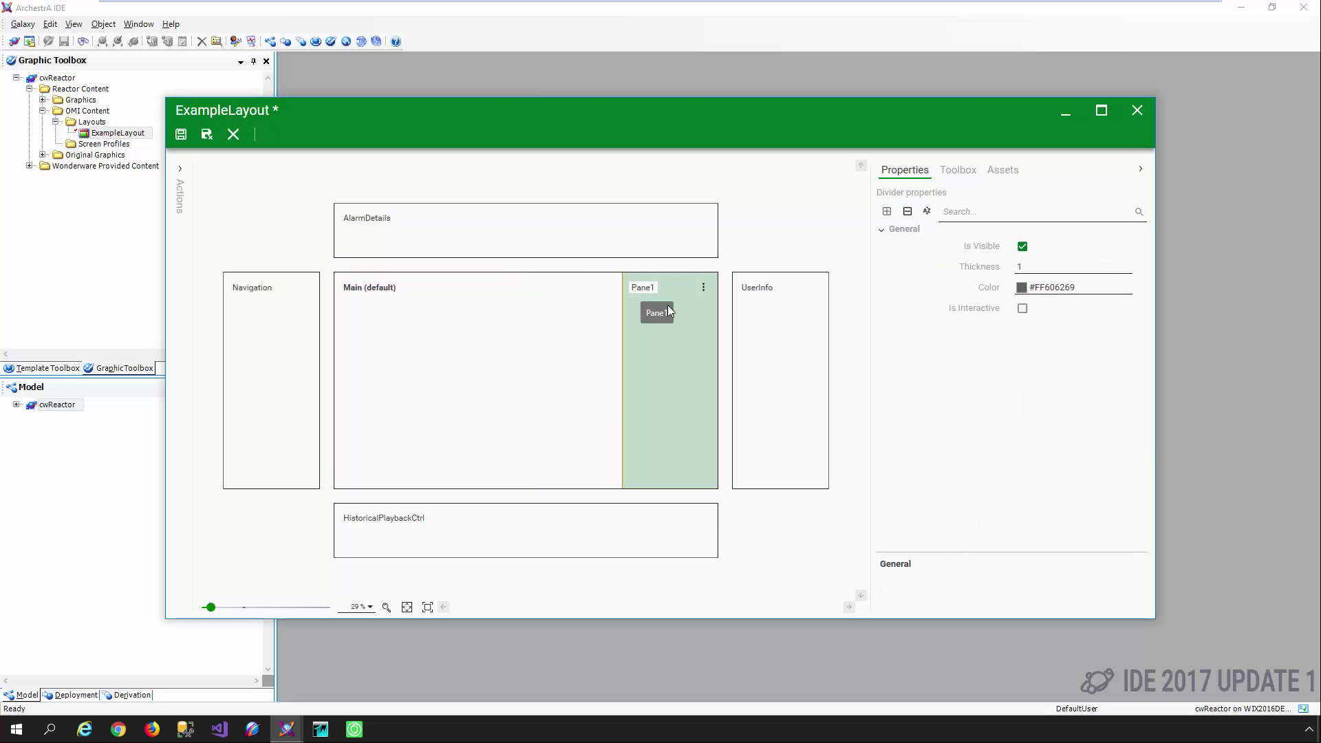
{"action": "left_click", "coordinate": [641, 289]}
{"action": "left_click", "coordinate": [669, 392]}
{"action": "left_click", "coordinate": [643, 287]}
{"action": "type", "text": "Faceplate"}
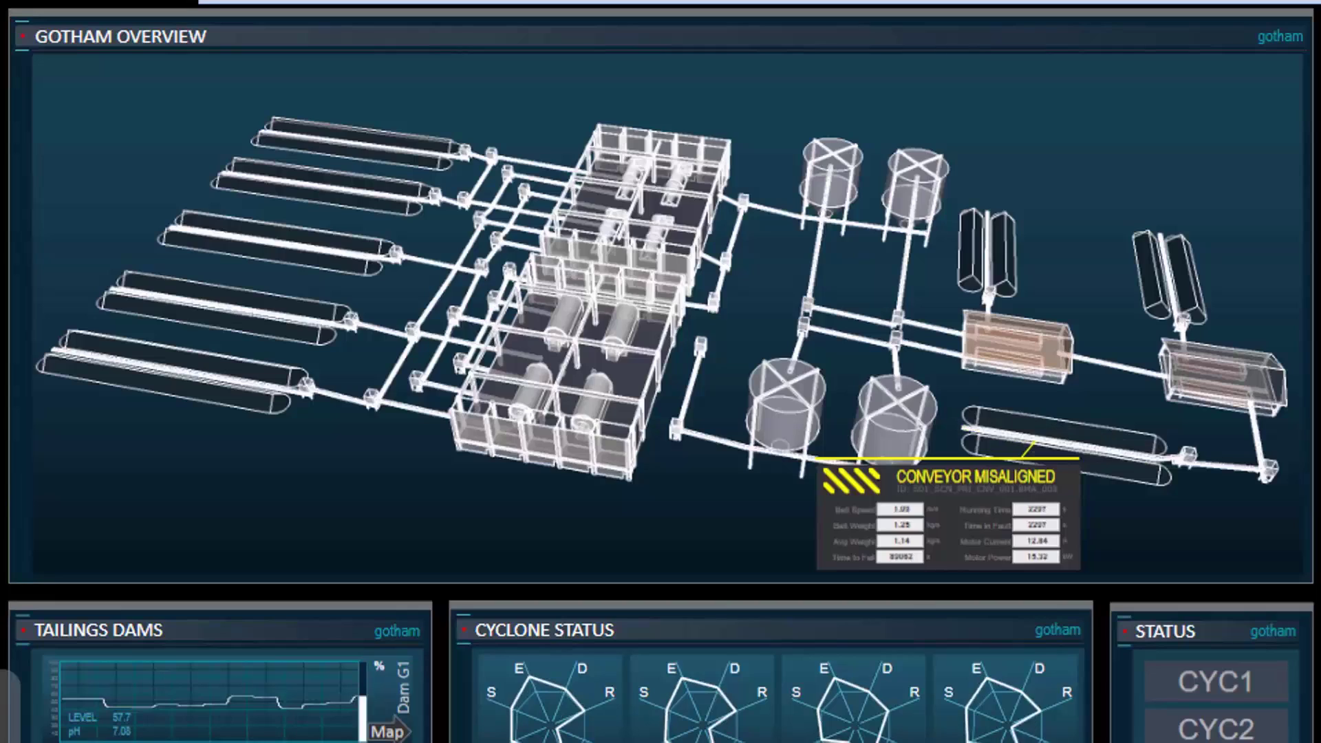
Zoom in on the Conveyor Misaligned alert and pan the overview to centre it
{"action": "scroll", "coordinate": [1145, 430], "scroll_direction": "up", "scroll_amount": 5}
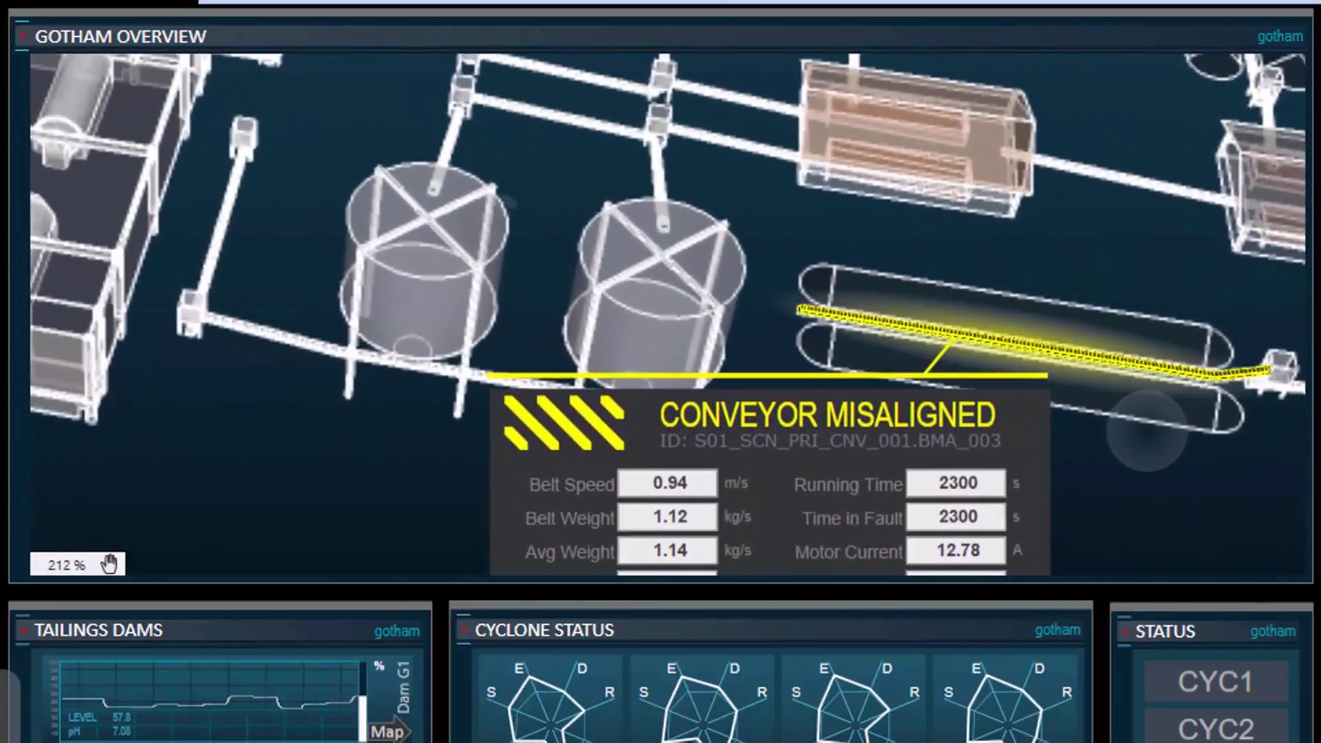
{"action": "left_click_drag", "start_coordinate": [1145, 430], "coordinate": [1156, 275]}
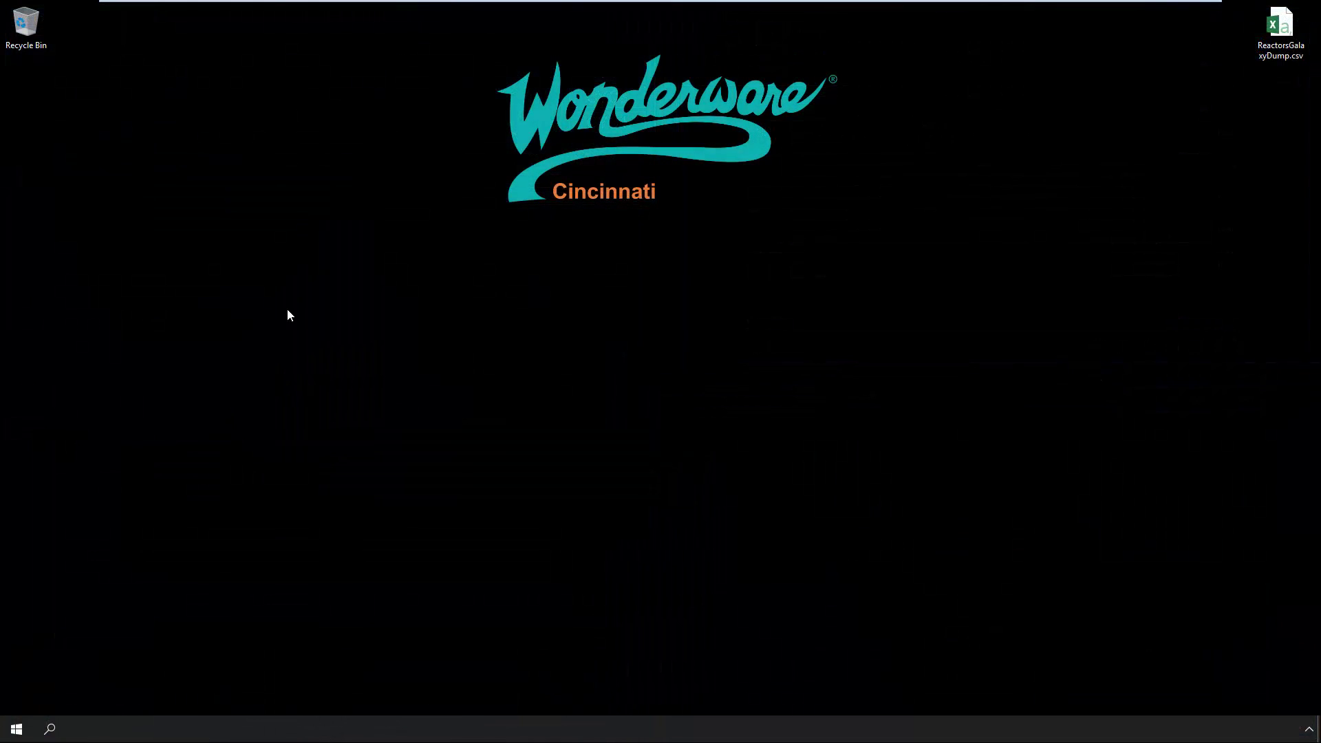
Launch System Platform IDE from the Wonderware System Platform Start group and pick the cwReactor galaxy
{"action": "left_click", "coordinate": [16, 728]}
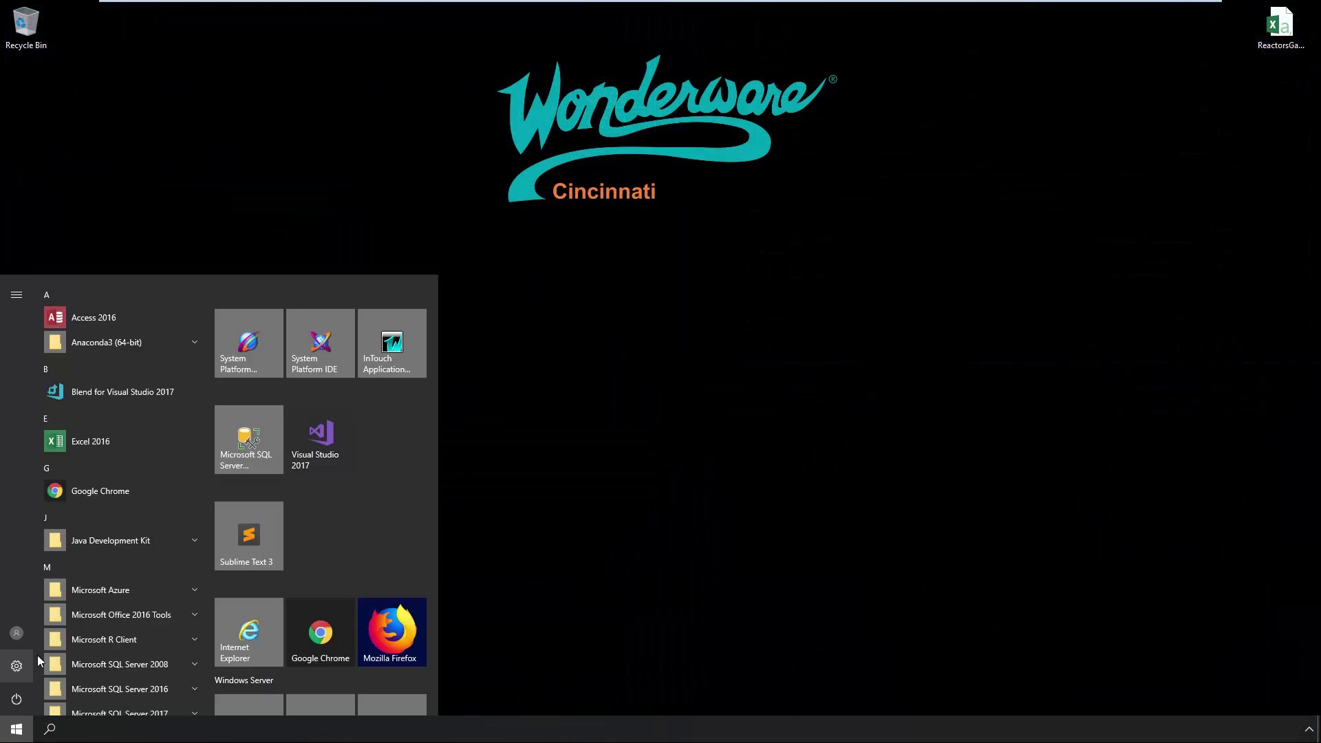
{"action": "scroll", "coordinate": [81, 637], "scroll_direction": "down", "scroll_amount": 1}
{"action": "scroll", "coordinate": [96, 601], "scroll_direction": "down", "scroll_amount": 8}
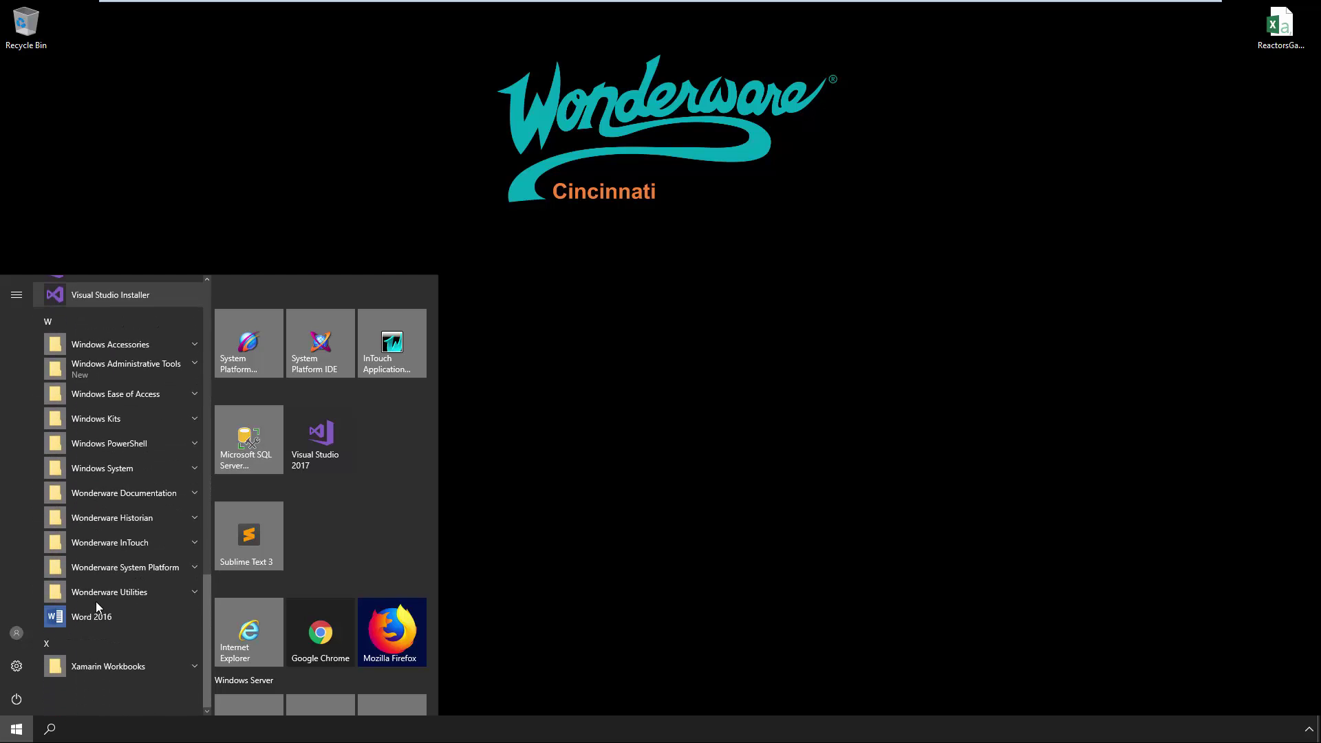
{"action": "left_click", "coordinate": [98, 569]}
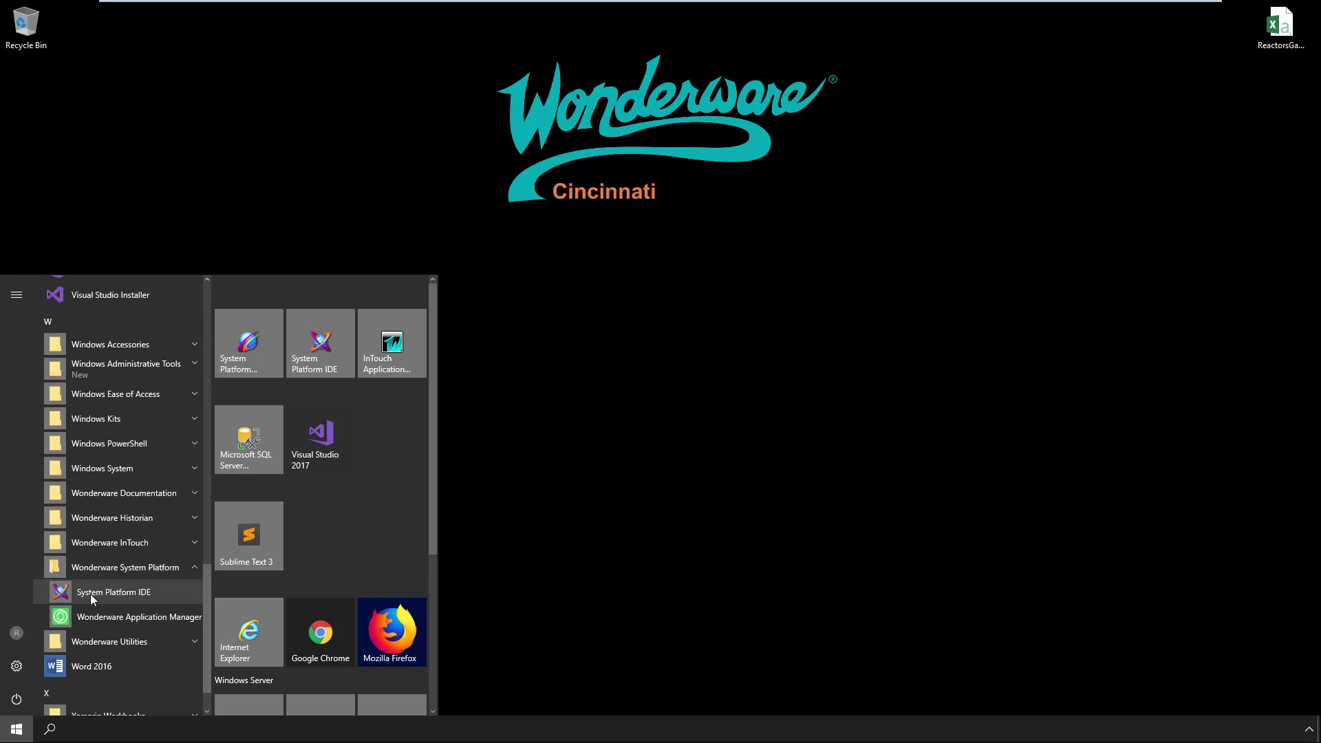
{"action": "left_click", "coordinate": [91, 593]}
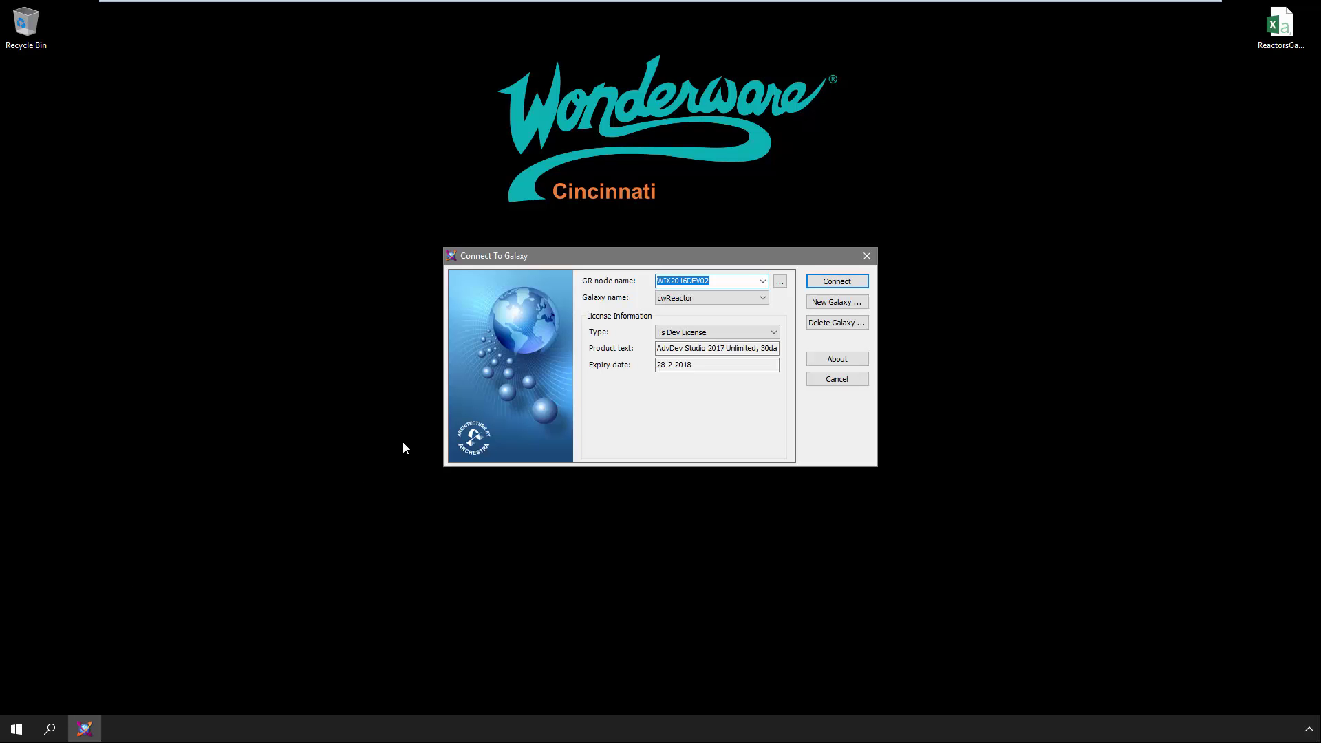
{"action": "left_click", "coordinate": [827, 283]}
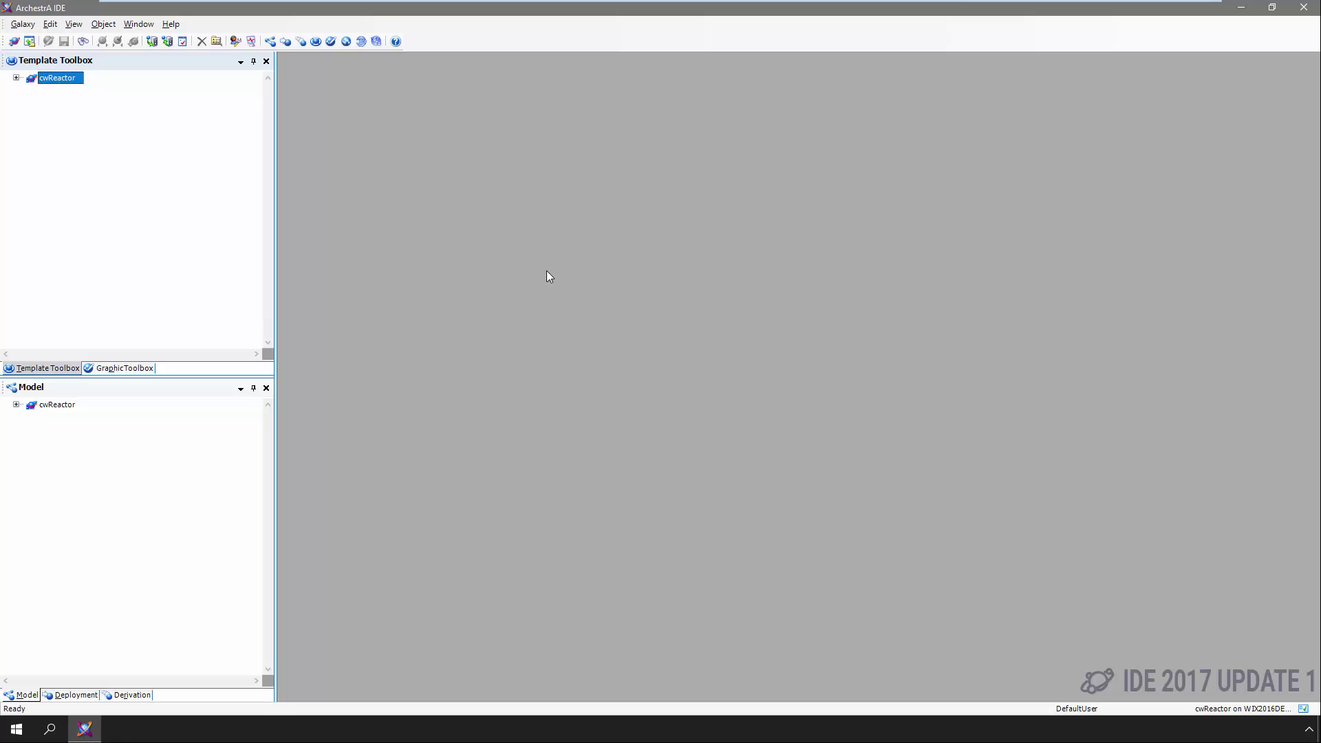
Expand cwReactor's Default Templates and Reactor Templates folders, briefly viewing the System templates
{"action": "left_click", "coordinate": [17, 78]}
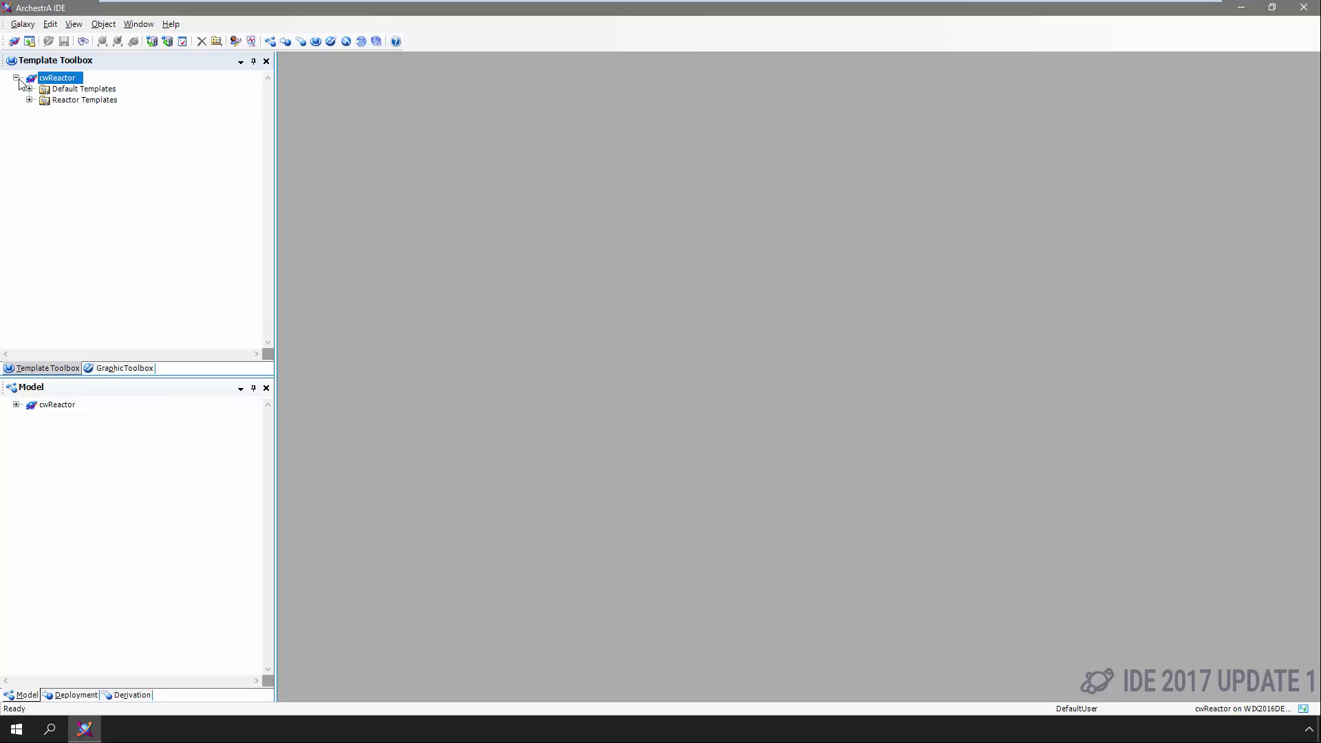
{"action": "left_click", "coordinate": [28, 89]}
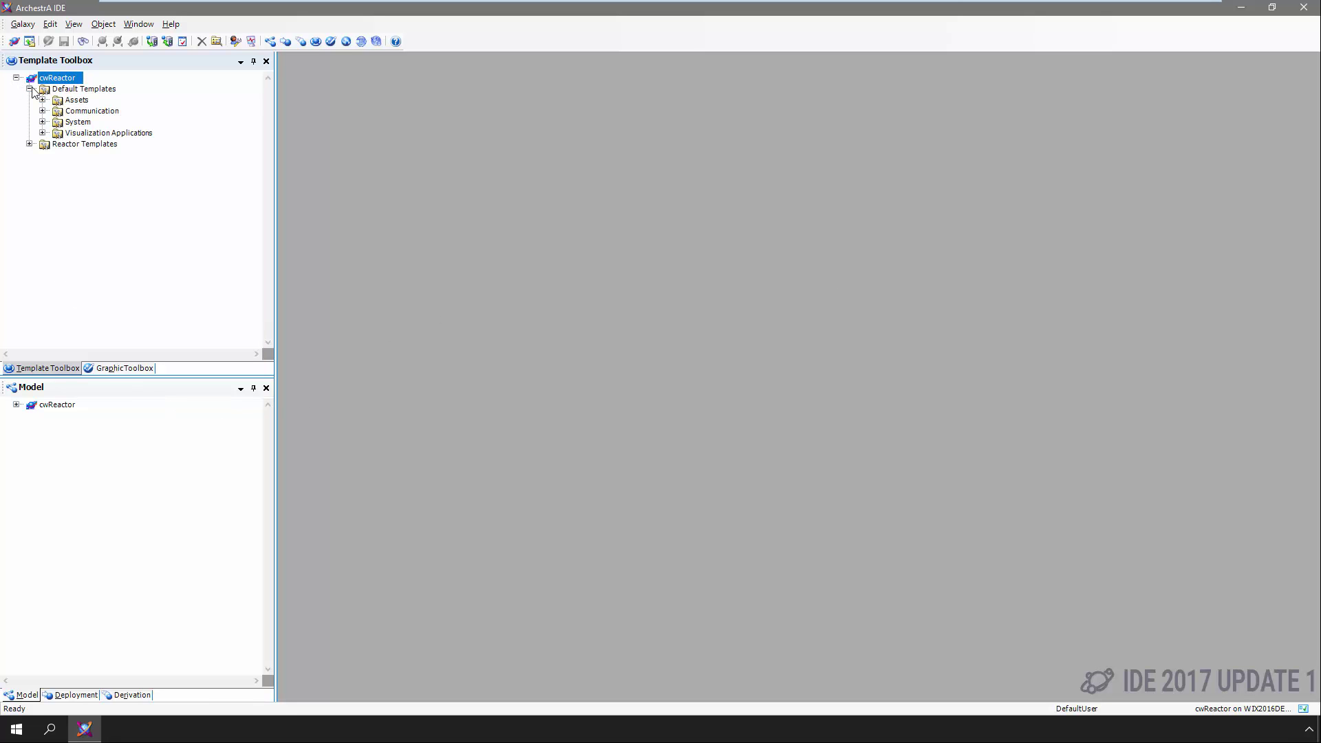
{"action": "left_click", "coordinate": [42, 122]}
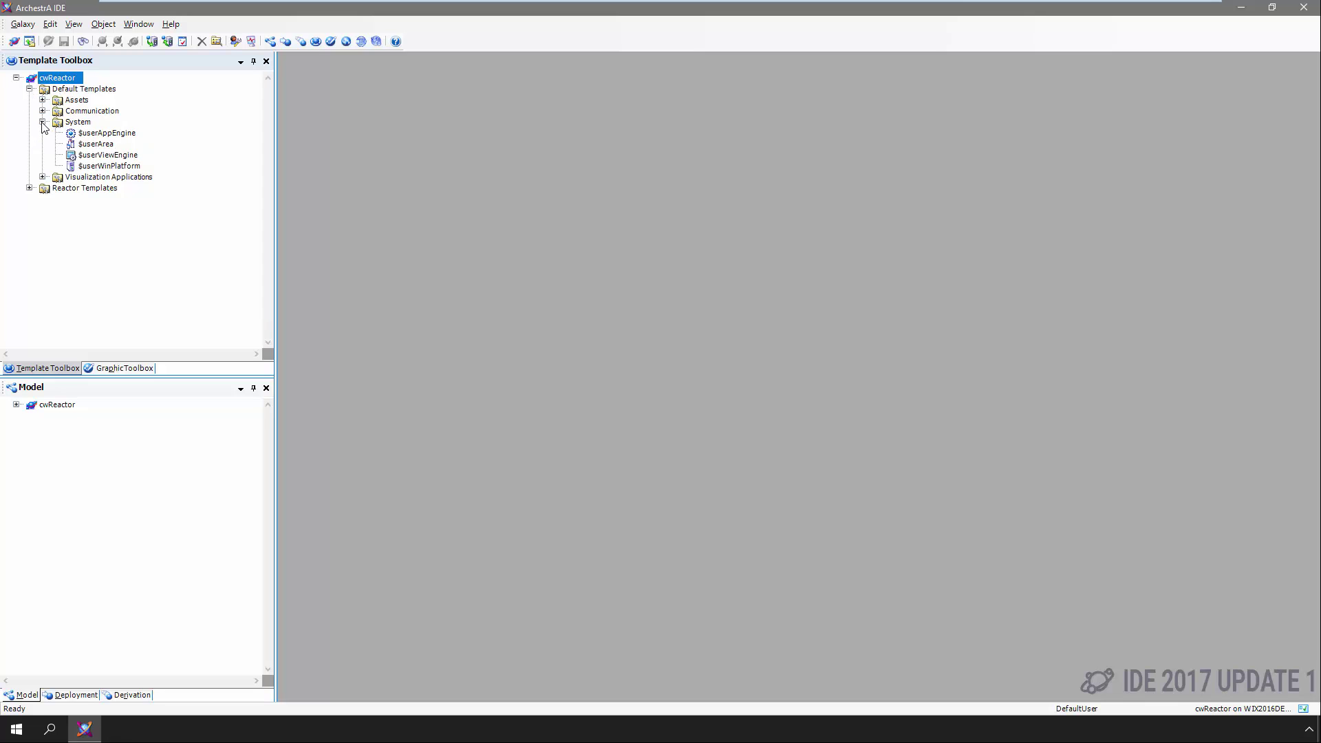
{"action": "left_click", "coordinate": [42, 122]}
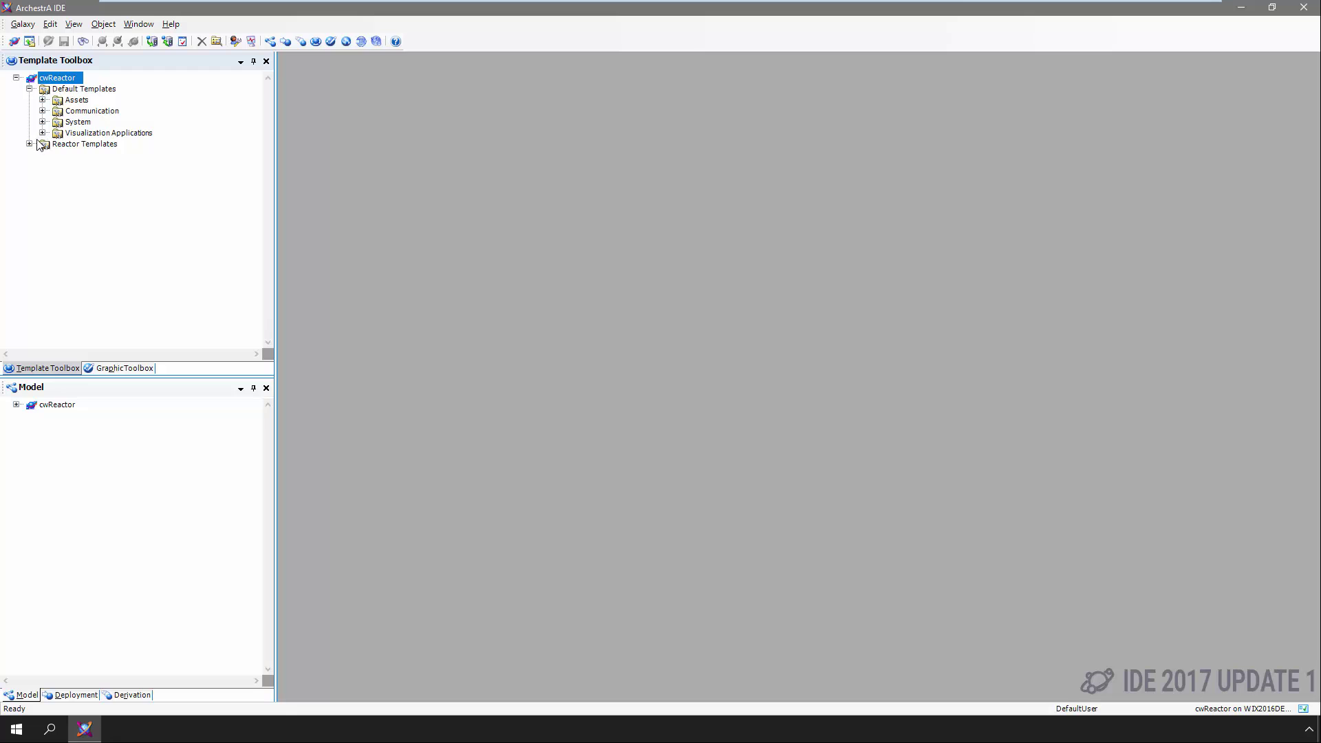
{"action": "left_click", "coordinate": [30, 144]}
{"action": "left_click", "coordinate": [77, 167]}
{"action": "double_click", "coordinate": [77, 166]}
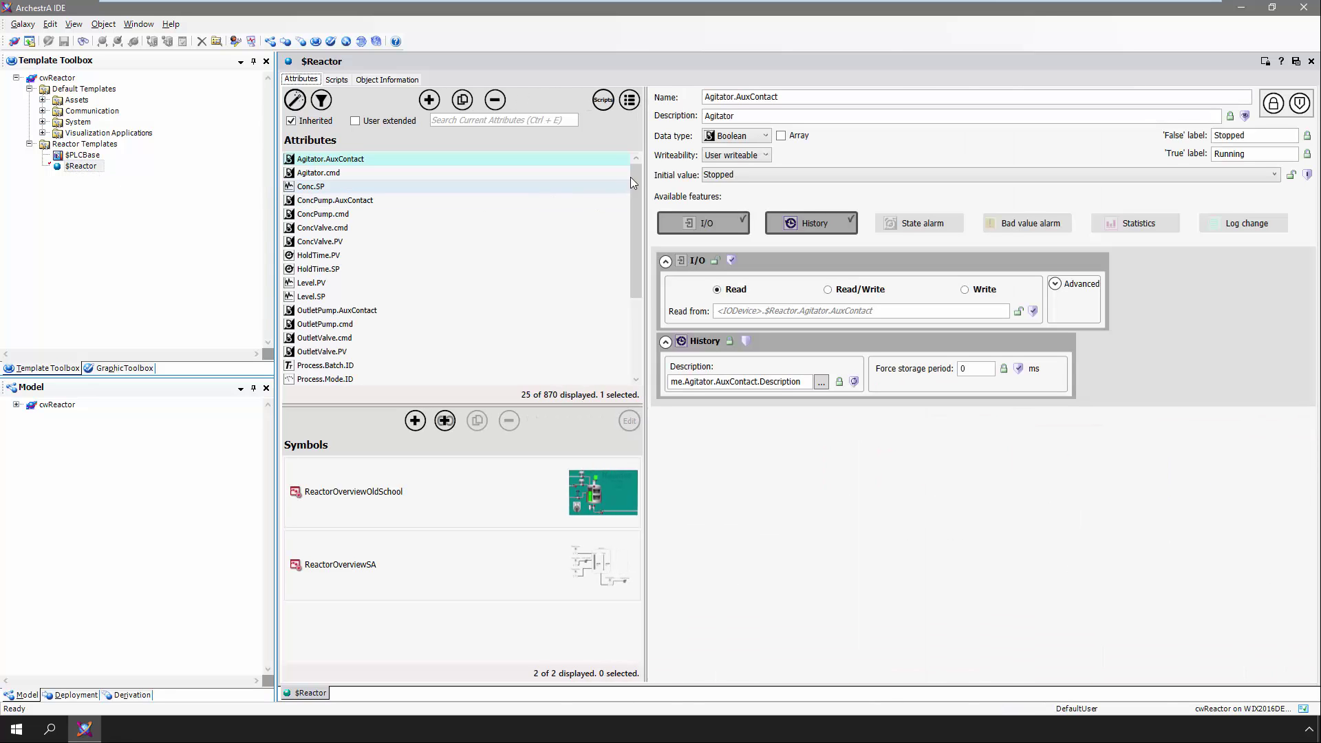
{"action": "left_click_drag", "start_coordinate": [636, 178], "coordinate": [630, 270]}
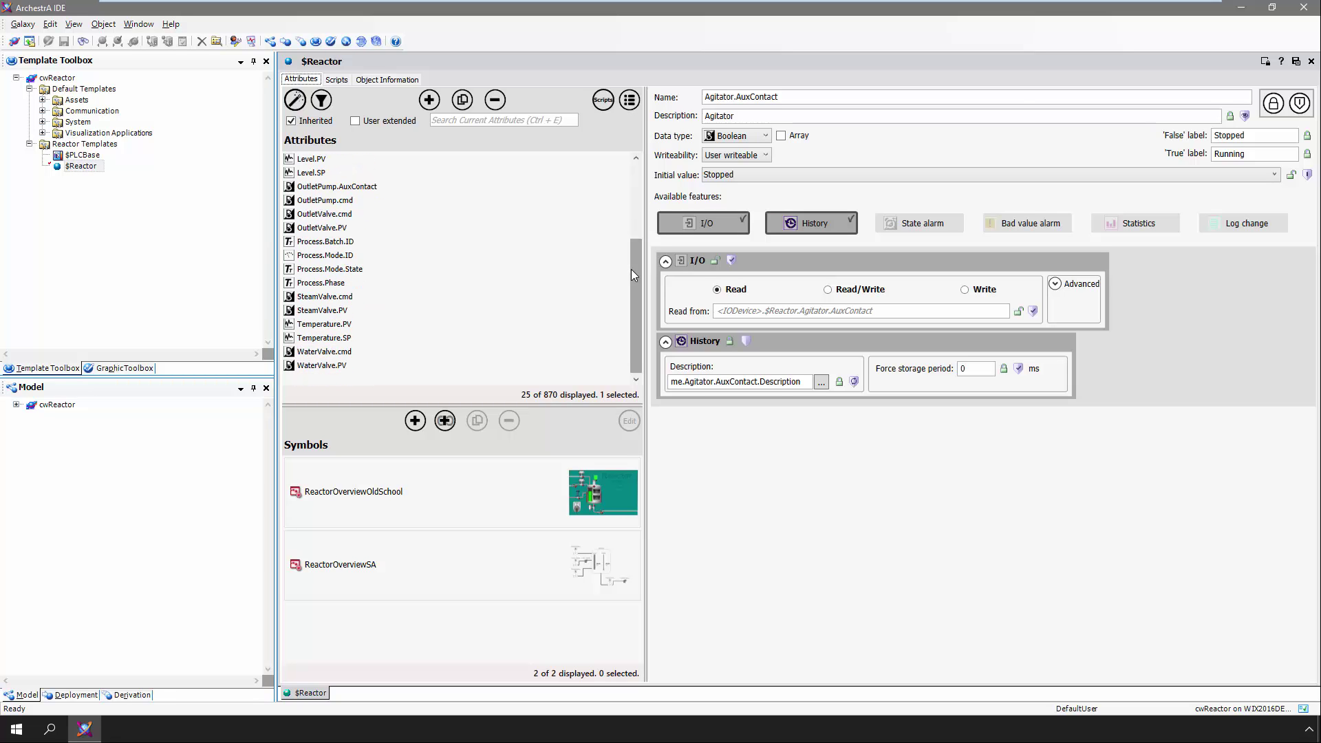
{"action": "left_click", "coordinate": [493, 473]}
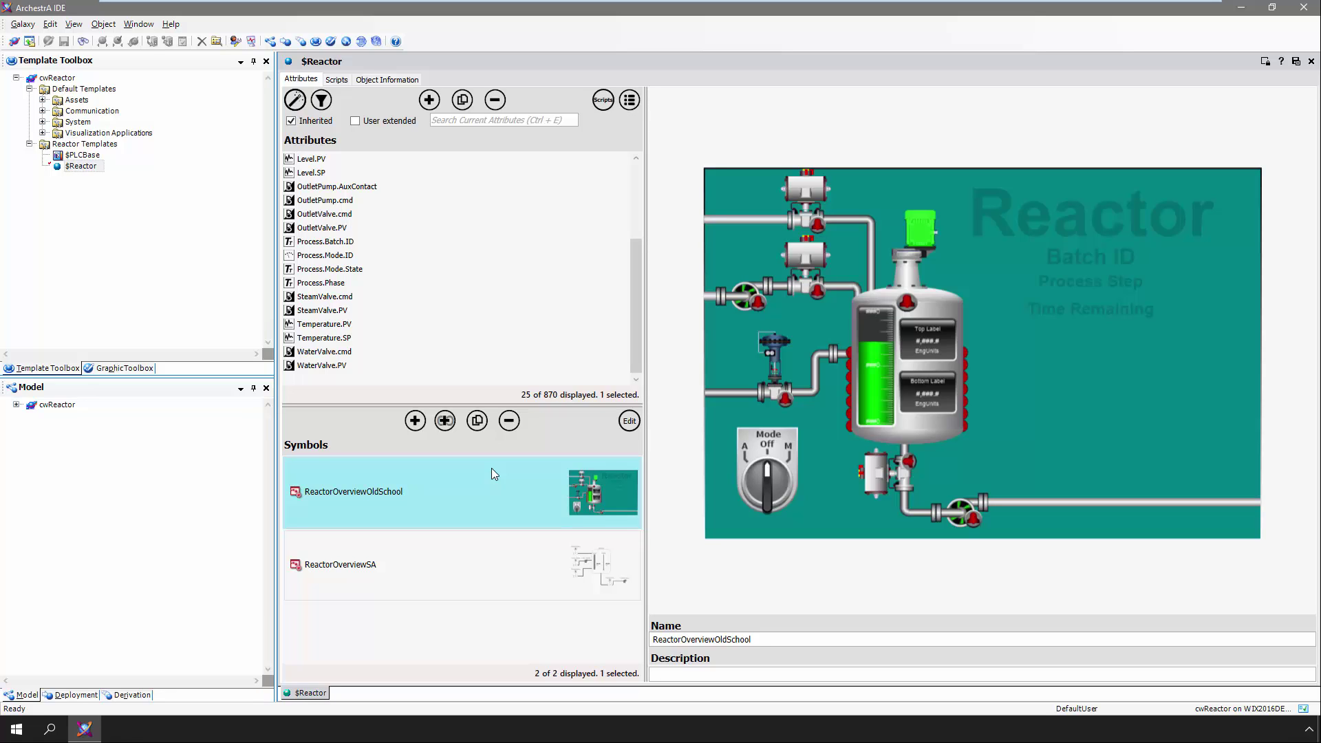
{"action": "left_click", "coordinate": [501, 550]}
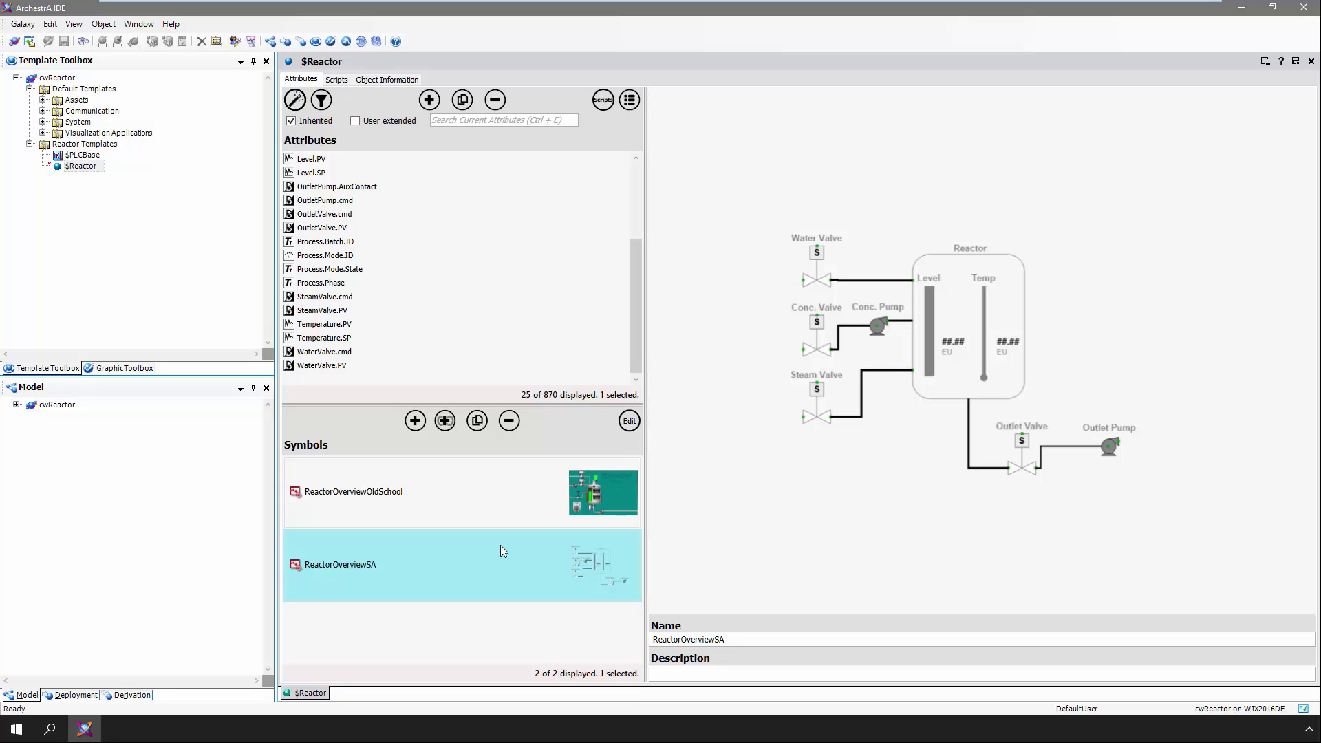
{"action": "left_click", "coordinate": [1311, 62]}
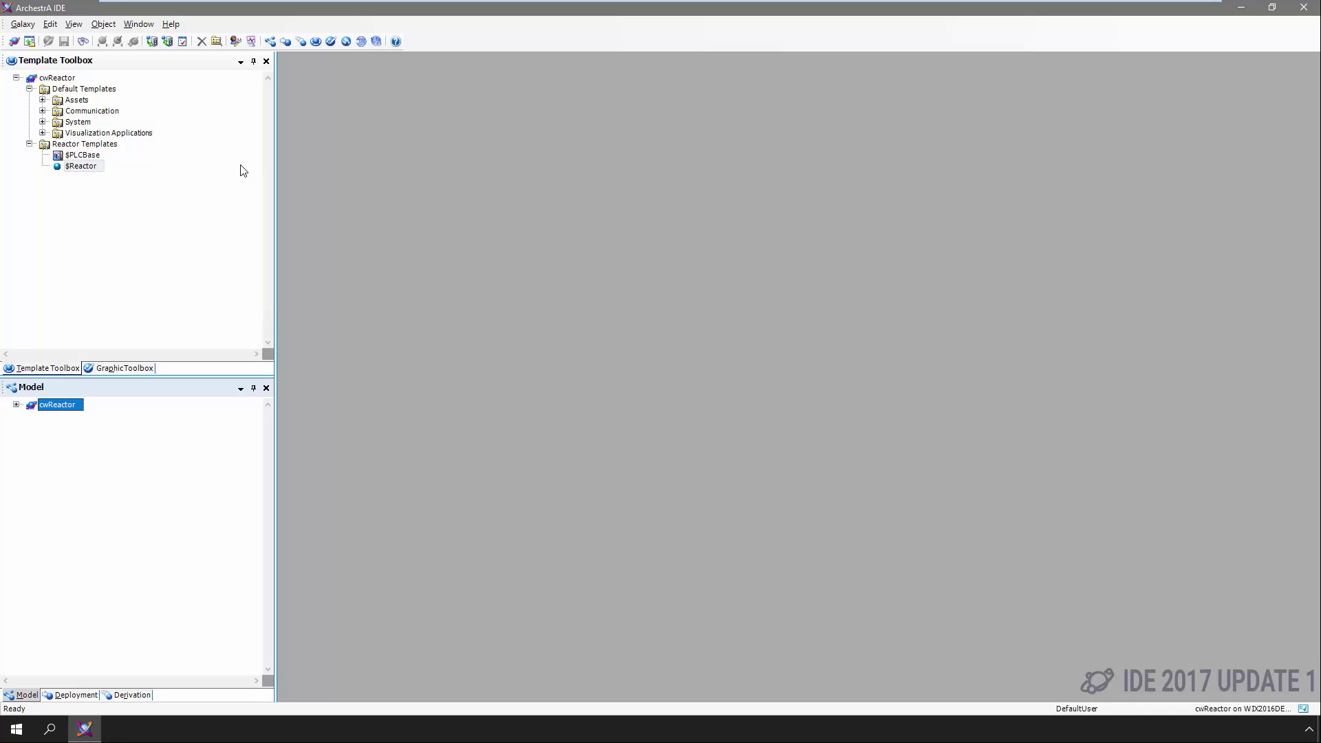
Galaxy Load ReactorsGalaxyDump.csv from the Desktop, accepting the default conflict resolution
{"action": "right_click", "coordinate": [112, 172]}
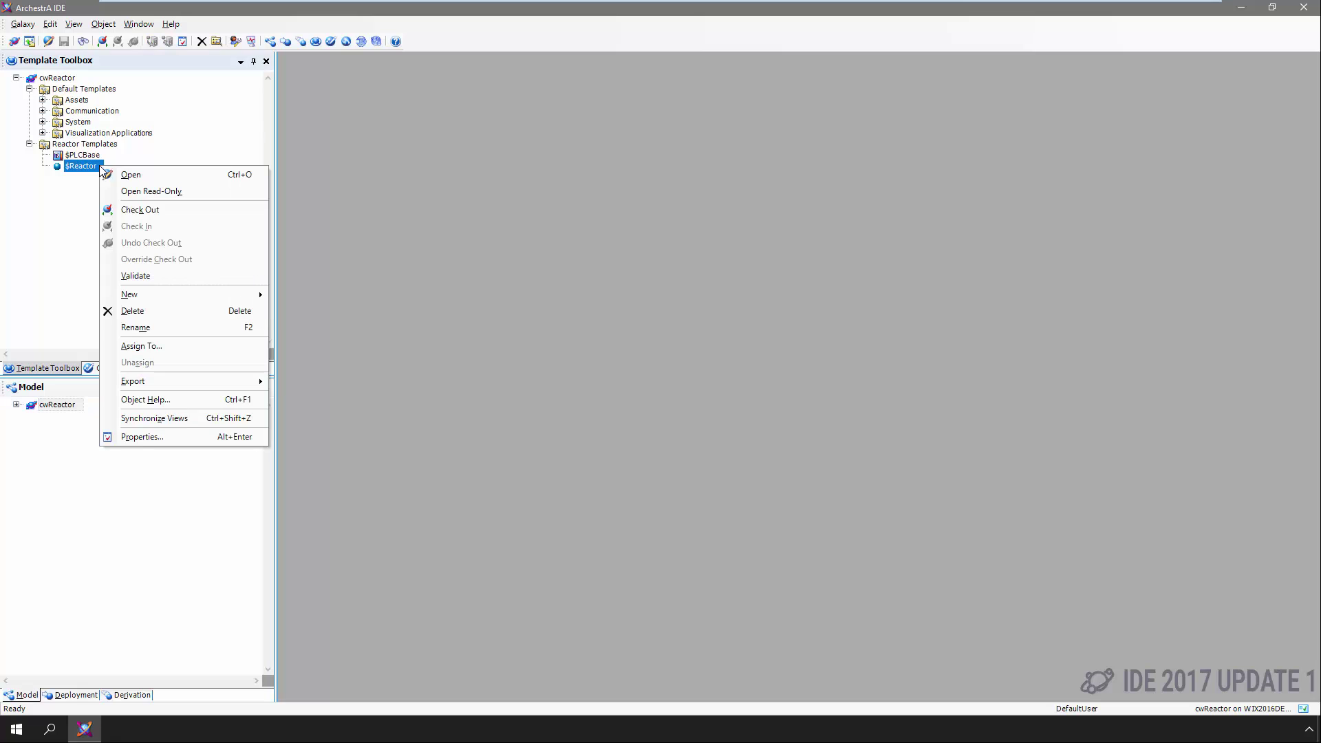
{"action": "mouse_move", "coordinate": [135, 297]}
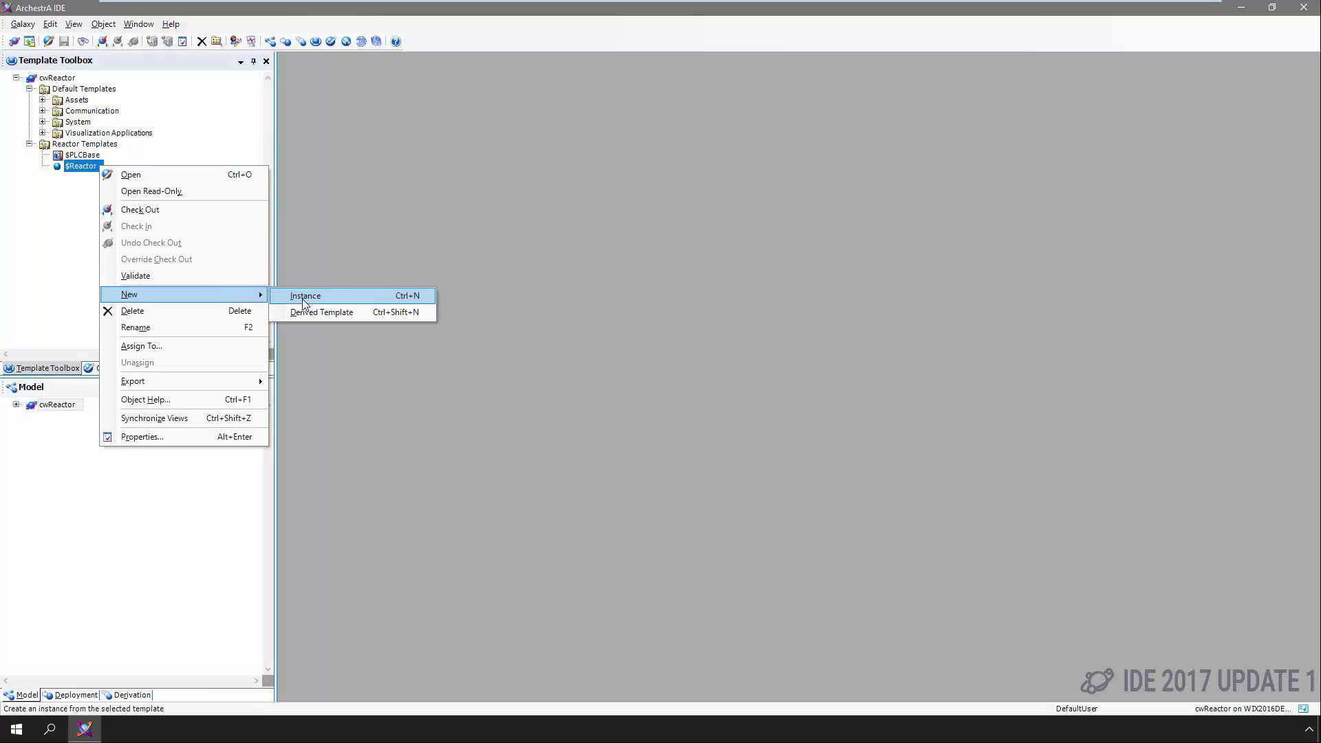
{"action": "left_click", "coordinate": [329, 219]}
{"action": "left_click", "coordinate": [23, 24]}
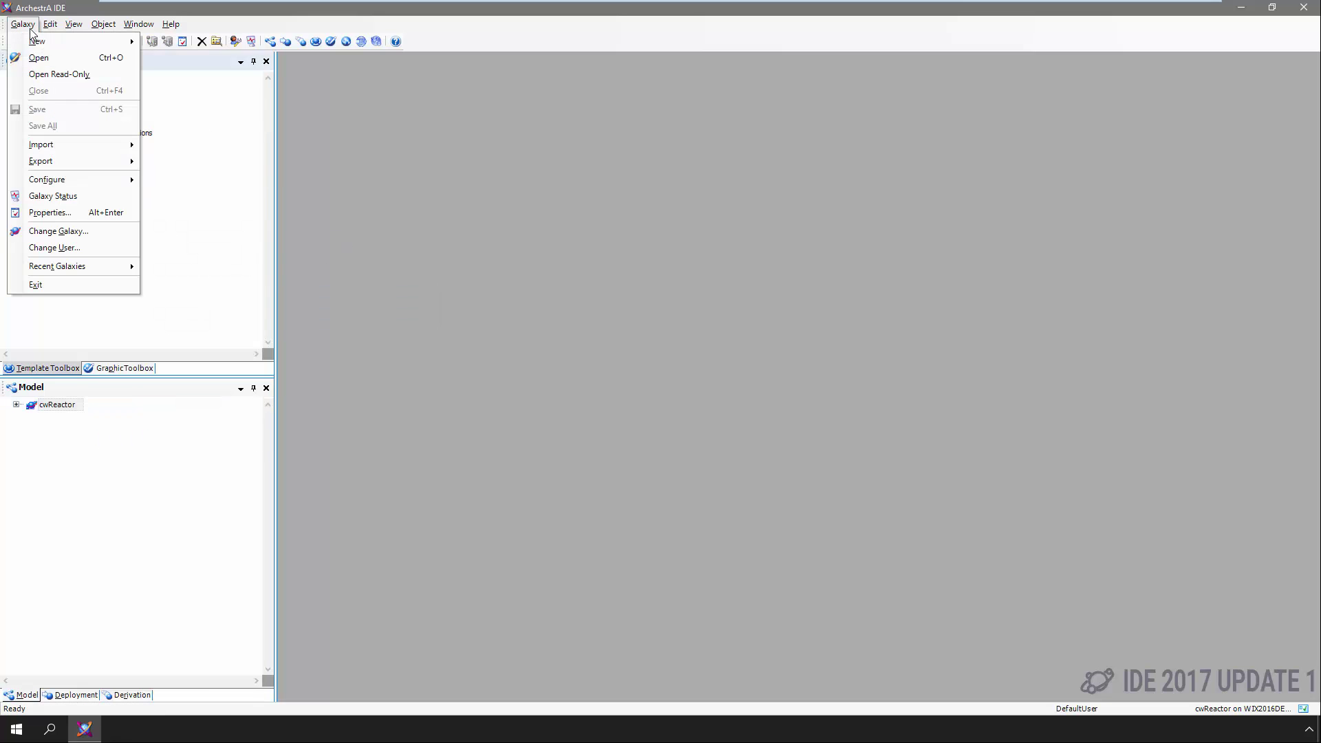
{"action": "mouse_move", "coordinate": [42, 145]}
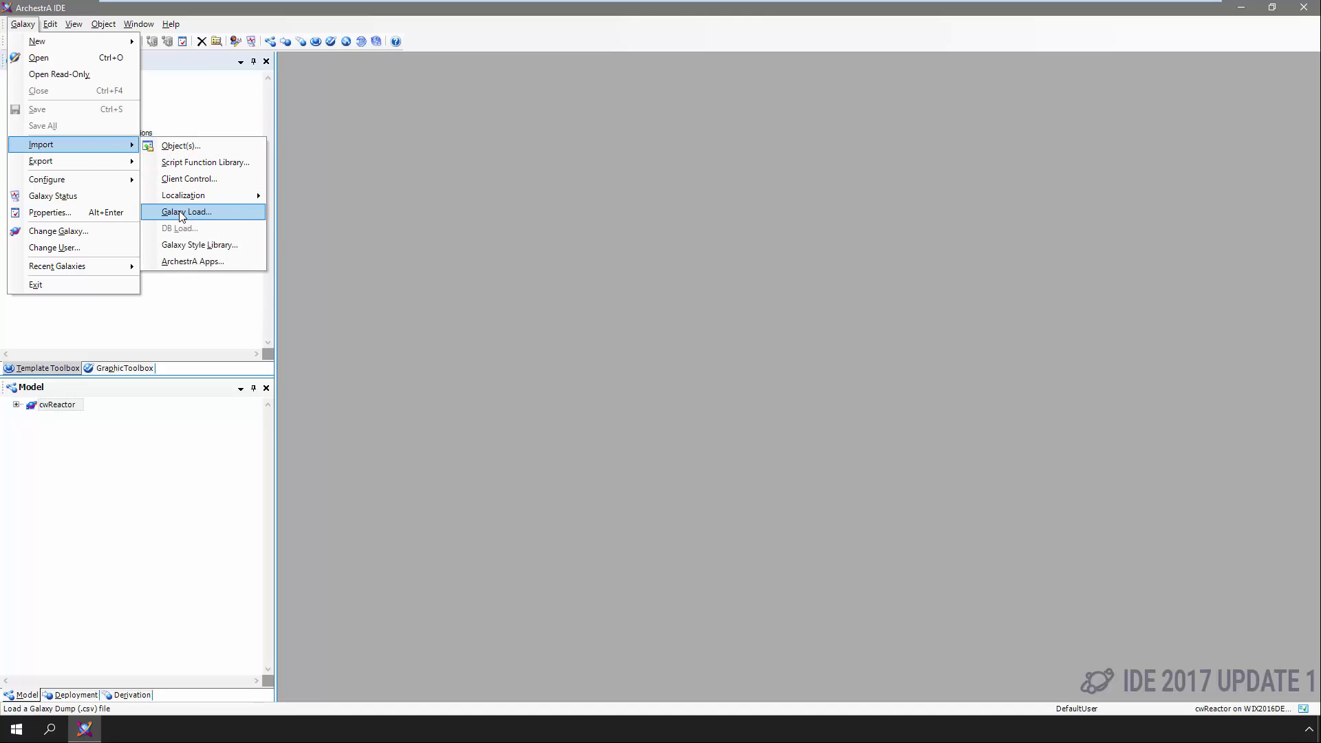
{"action": "left_click", "coordinate": [183, 213]}
{"action": "left_click", "coordinate": [49, 178]}
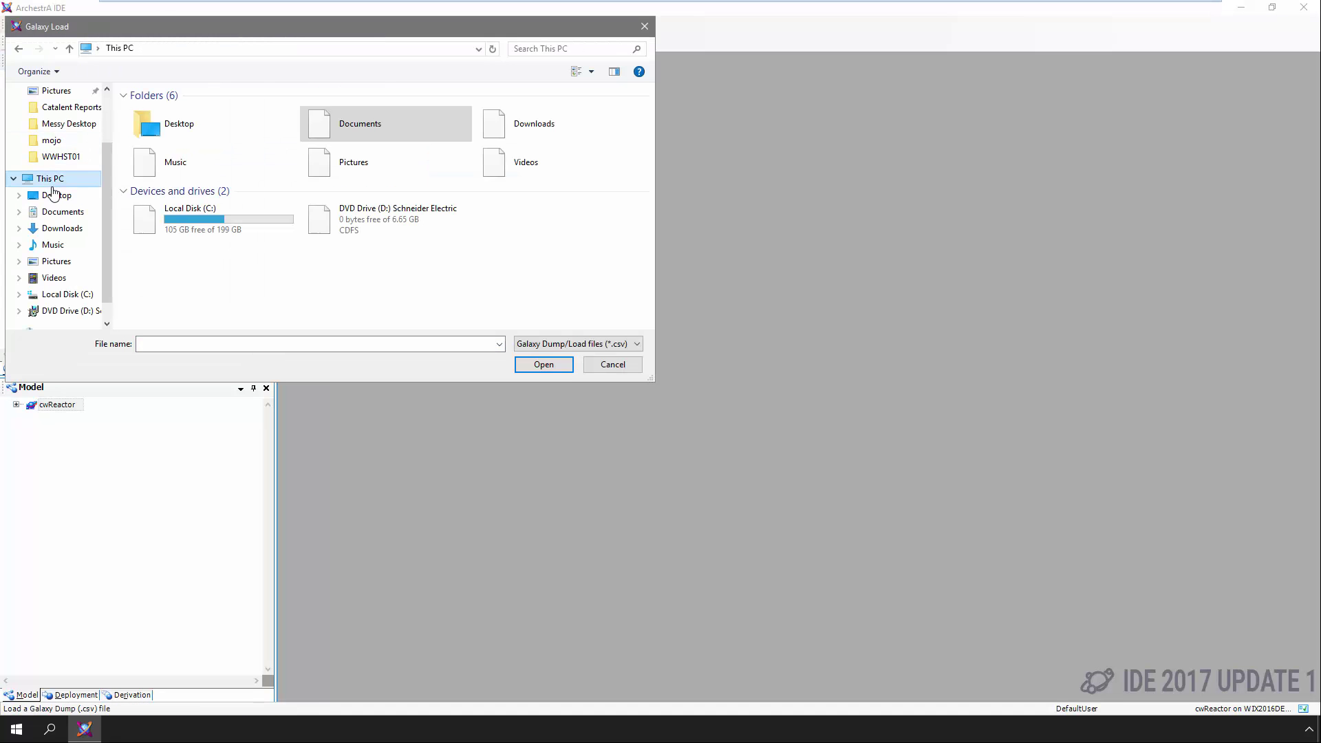
{"action": "left_click", "coordinate": [53, 196]}
{"action": "left_click", "coordinate": [176, 112]}
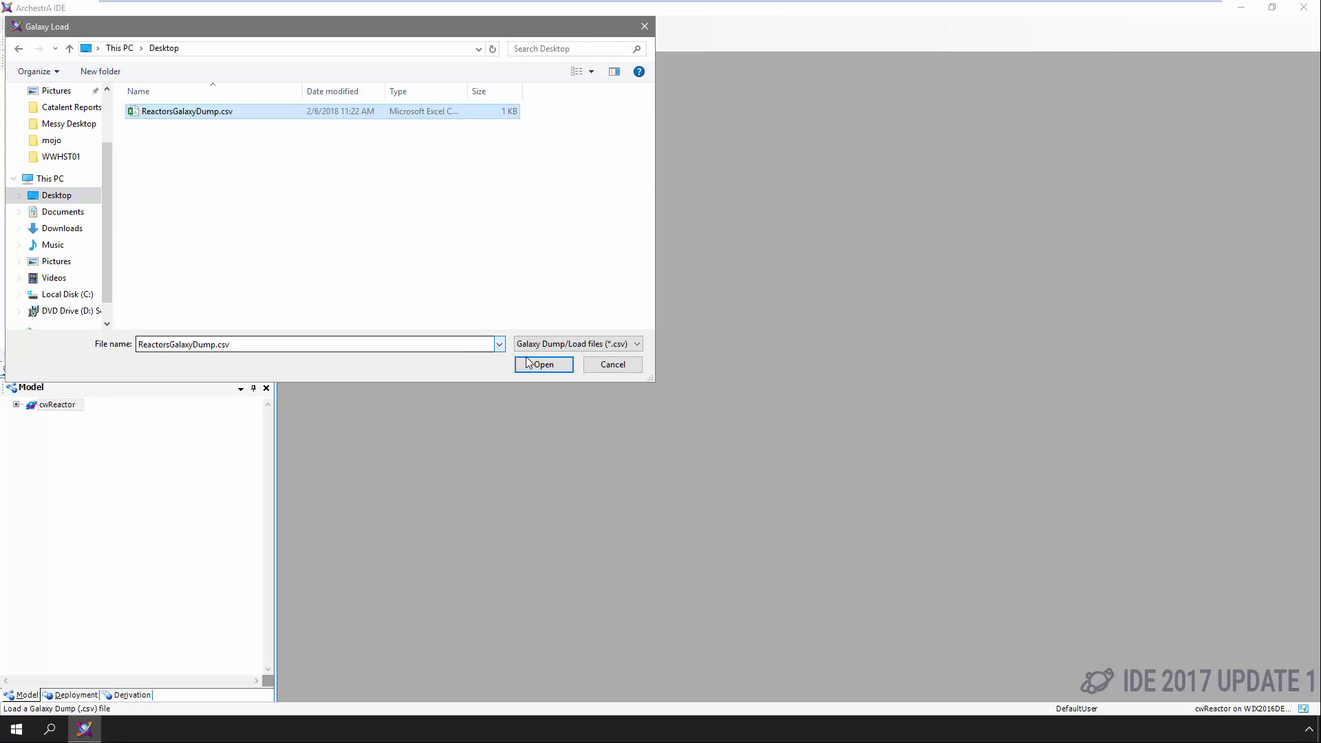
{"action": "left_click", "coordinate": [528, 362]}
{"action": "left_click", "coordinate": [682, 423]}
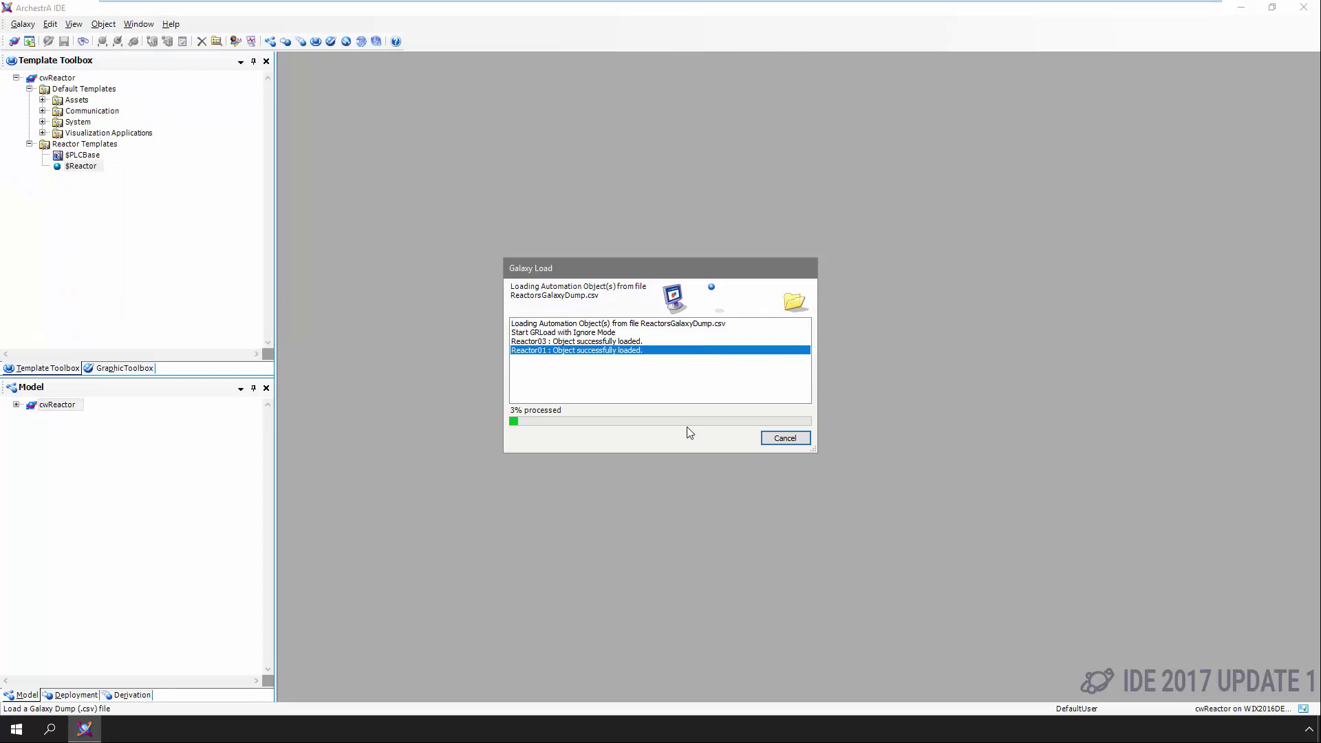
{"action": "left_click", "coordinate": [785, 437]}
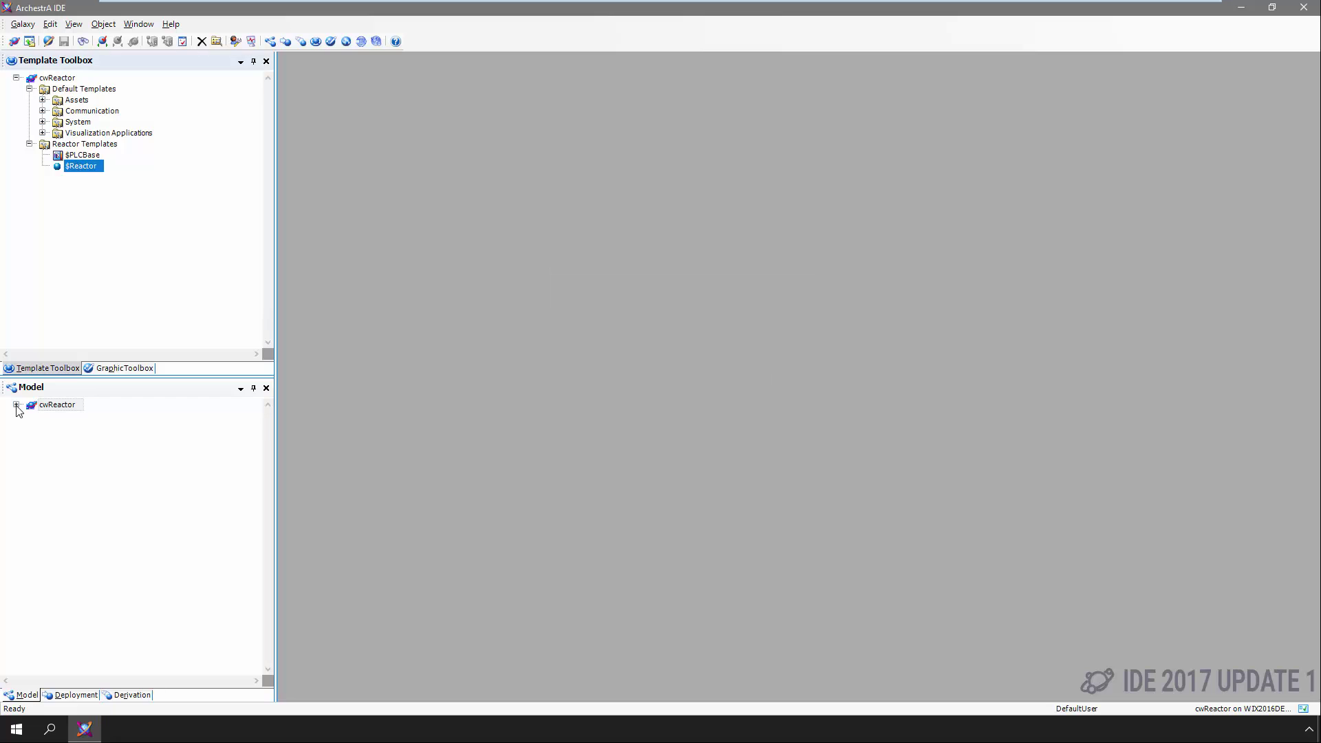
Expand CompanyABC, IndianaPlant, Building01 and Building02 in the model tree
{"action": "left_click", "coordinate": [29, 427]}
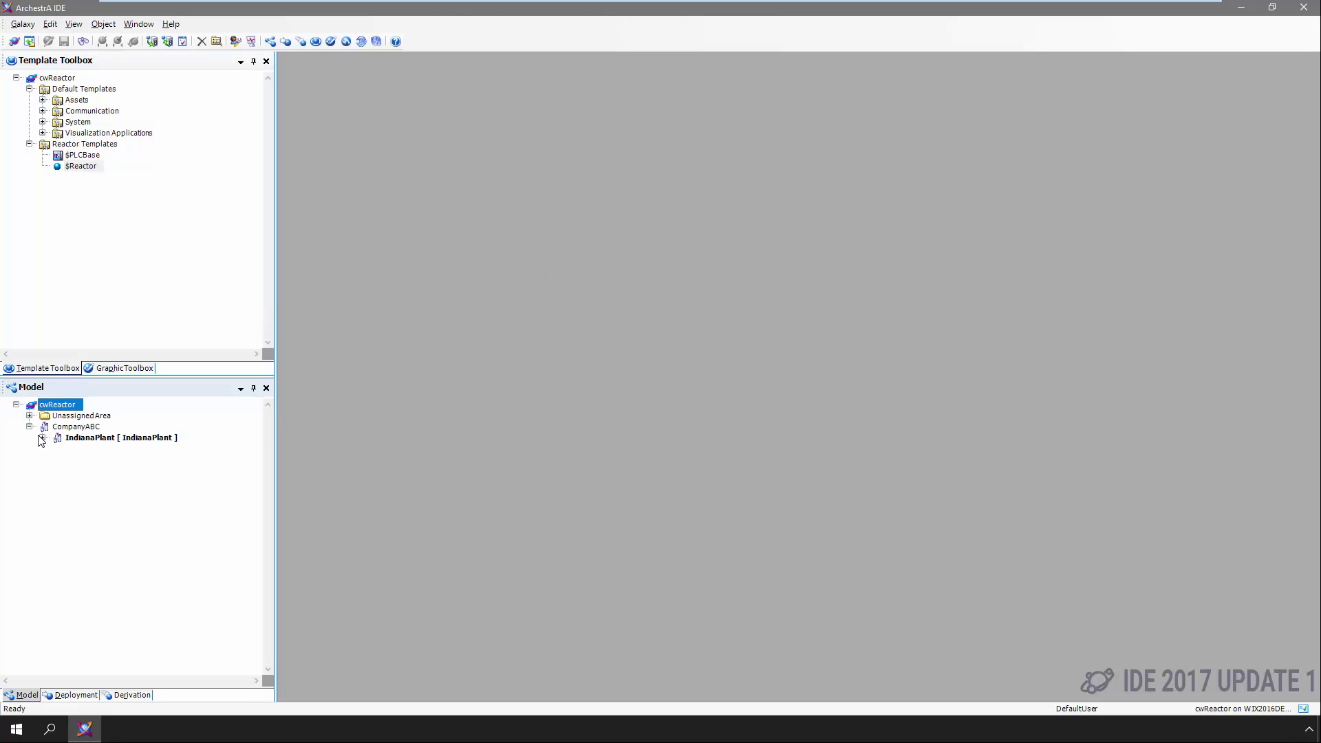
{"action": "left_click", "coordinate": [43, 438]}
{"action": "left_click", "coordinate": [55, 459]}
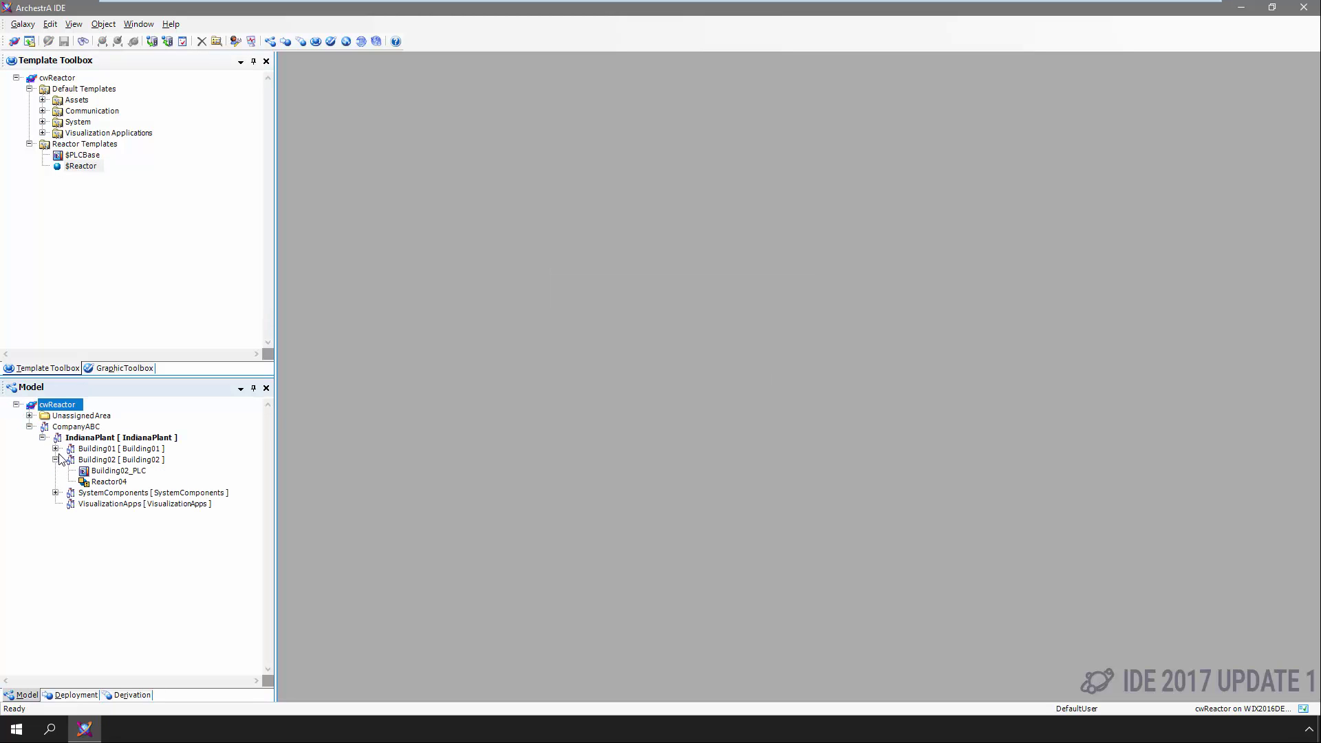
{"action": "left_click", "coordinate": [56, 448]}
Assign Reactor01–03 to Building01_PLC and Reactor04 to Building02_PLC's ArchestrA scan group
{"action": "key", "text": "ctrl+shift+i"}
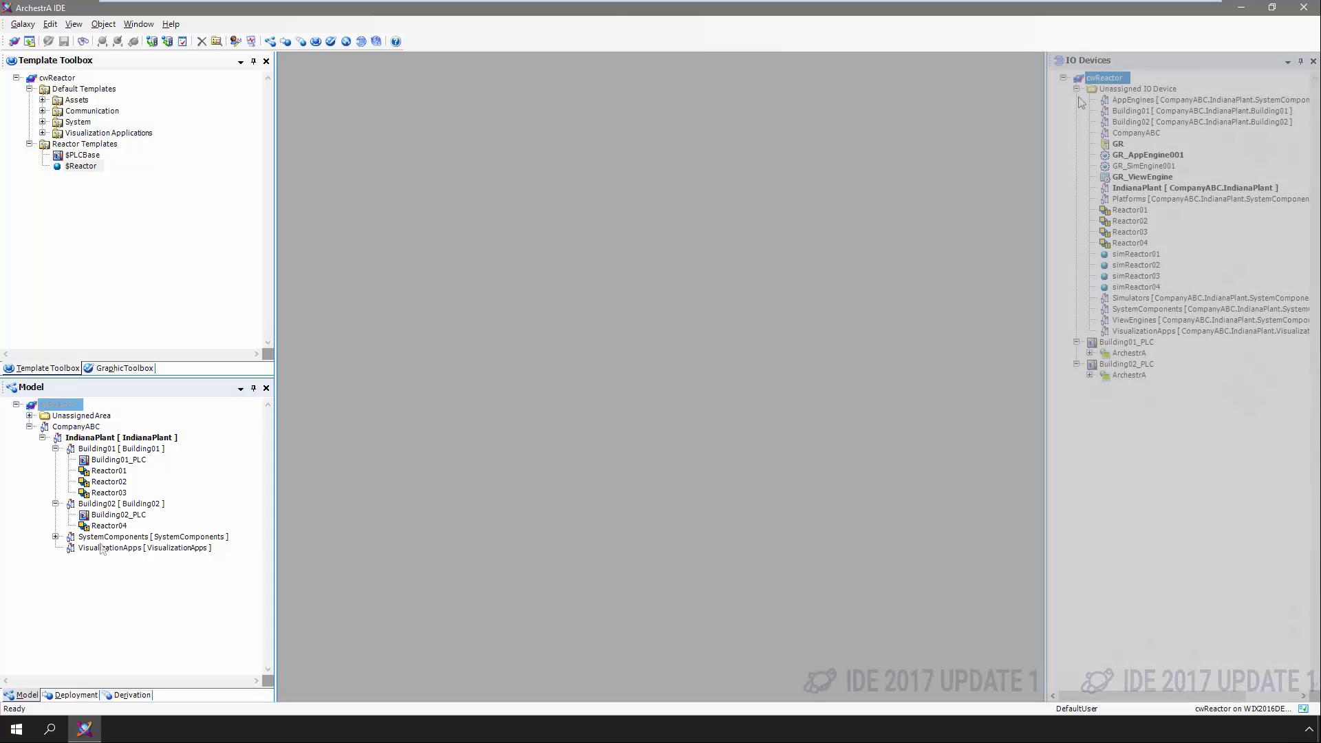
{"action": "left_click", "coordinate": [1128, 210]}
{"action": "left_click", "coordinate": [1128, 221], "text": "shift"}
{"action": "left_click", "coordinate": [1126, 232], "text": "shift"}
{"action": "left_click_drag", "start_coordinate": [1125, 236], "coordinate": [1128, 363]}
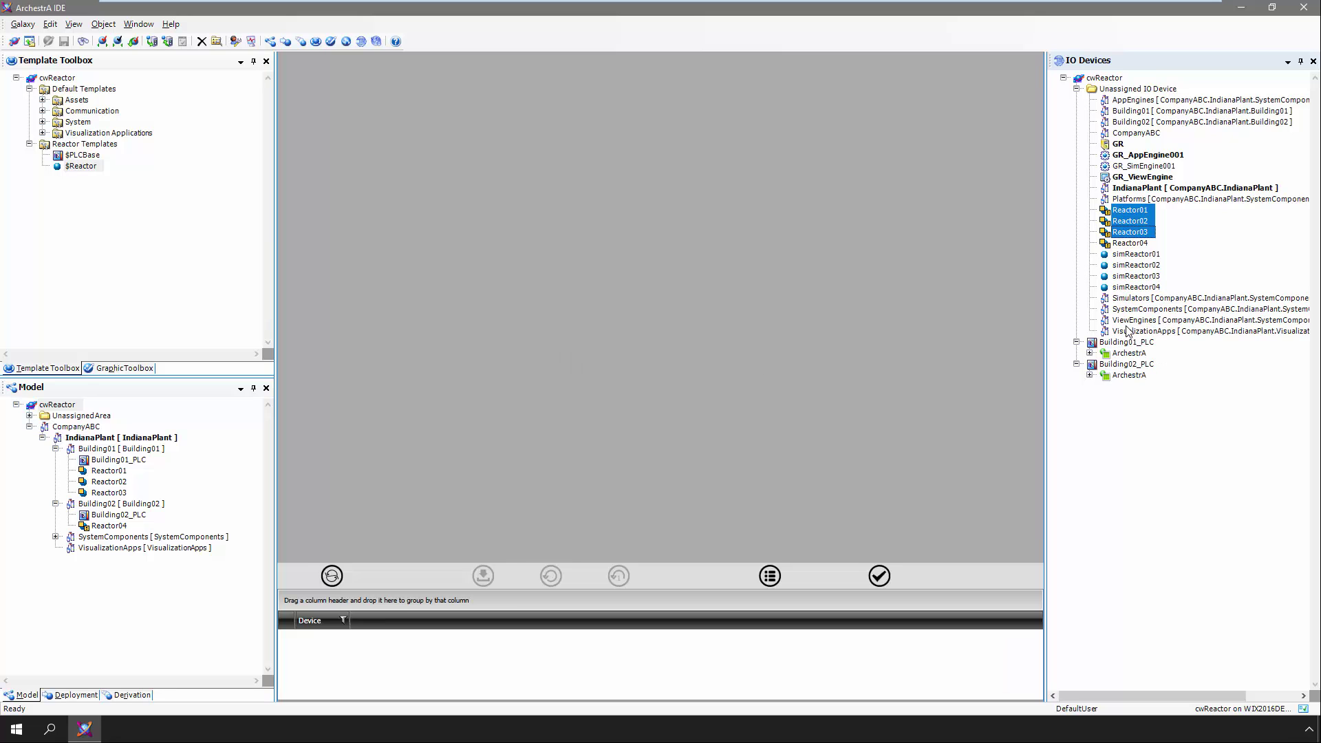
{"action": "left_click_drag", "start_coordinate": [1129, 211], "coordinate": [1134, 348]}
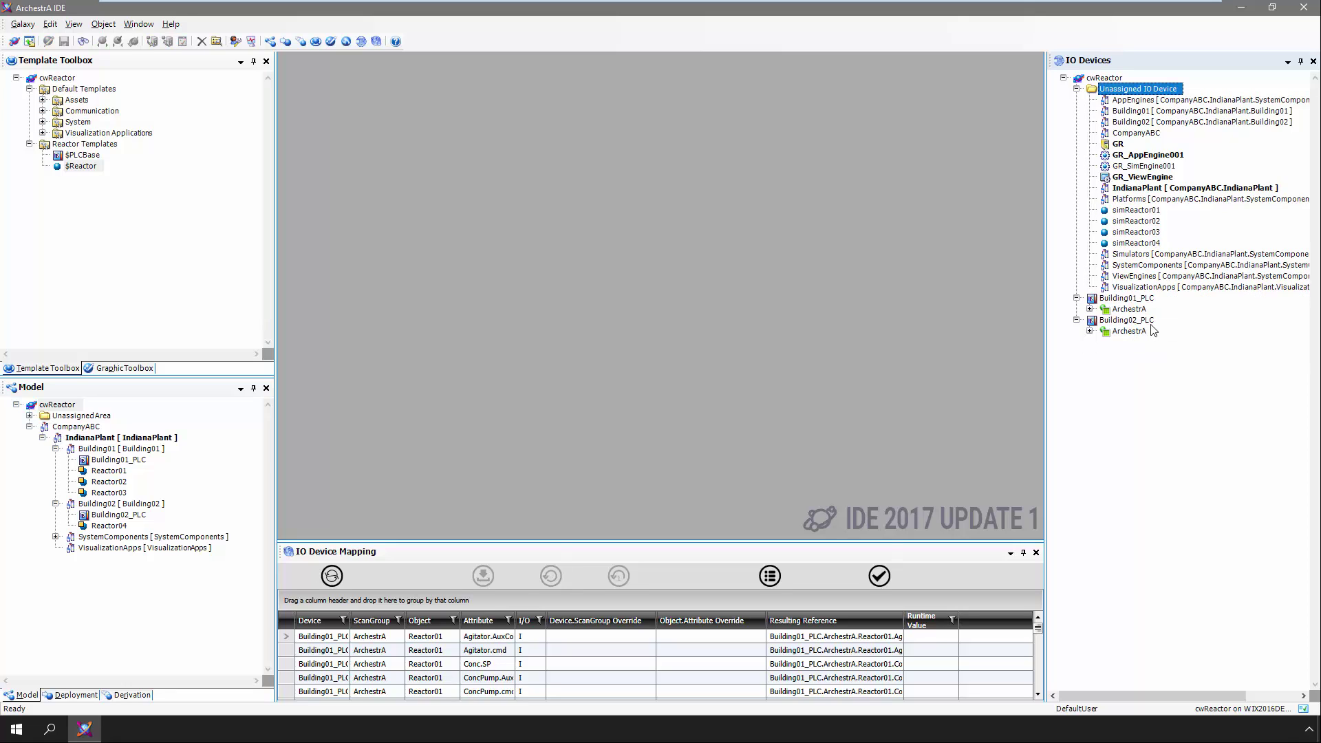
Show Building01_PLC's IO mappings in an enlarged grid and validate them with 0 of 75 failing
{"action": "left_click", "coordinate": [1120, 300]}
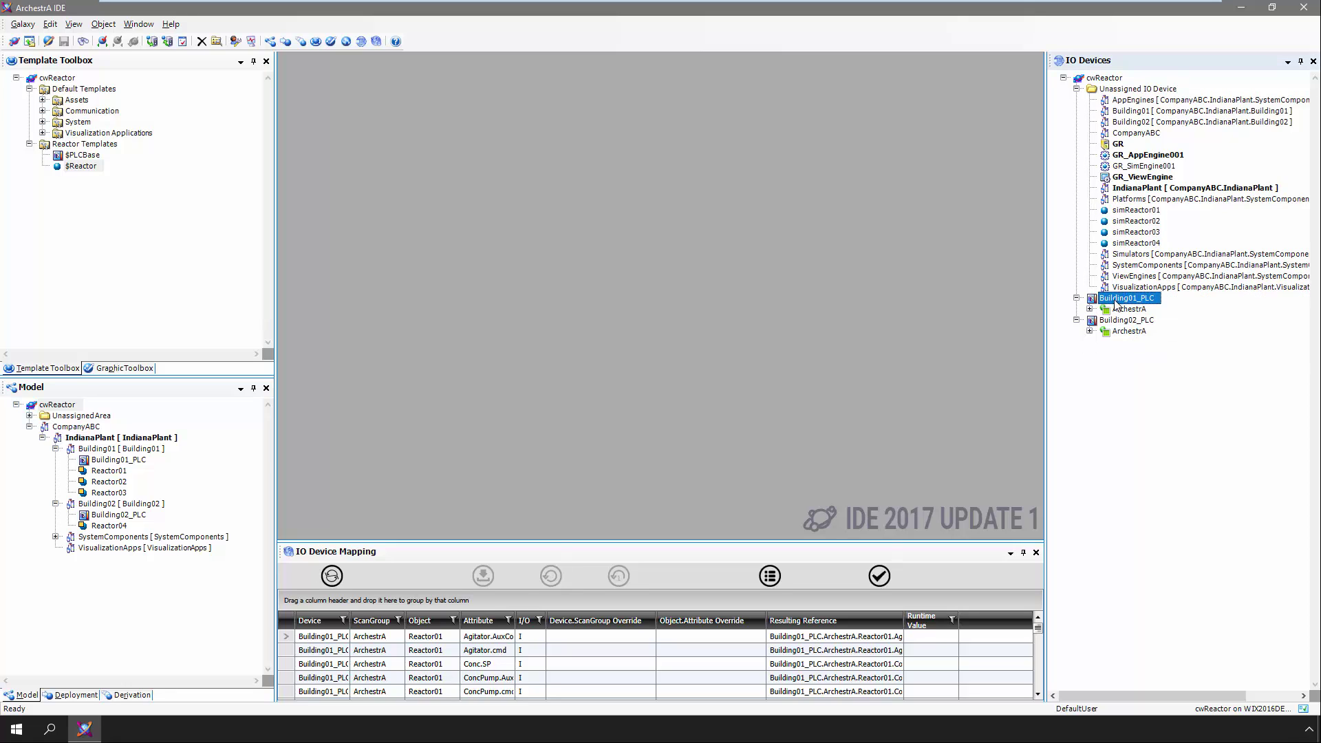
{"action": "left_click_drag", "start_coordinate": [959, 547], "coordinate": [939, 302]}
{"action": "left_click", "coordinate": [879, 304]}
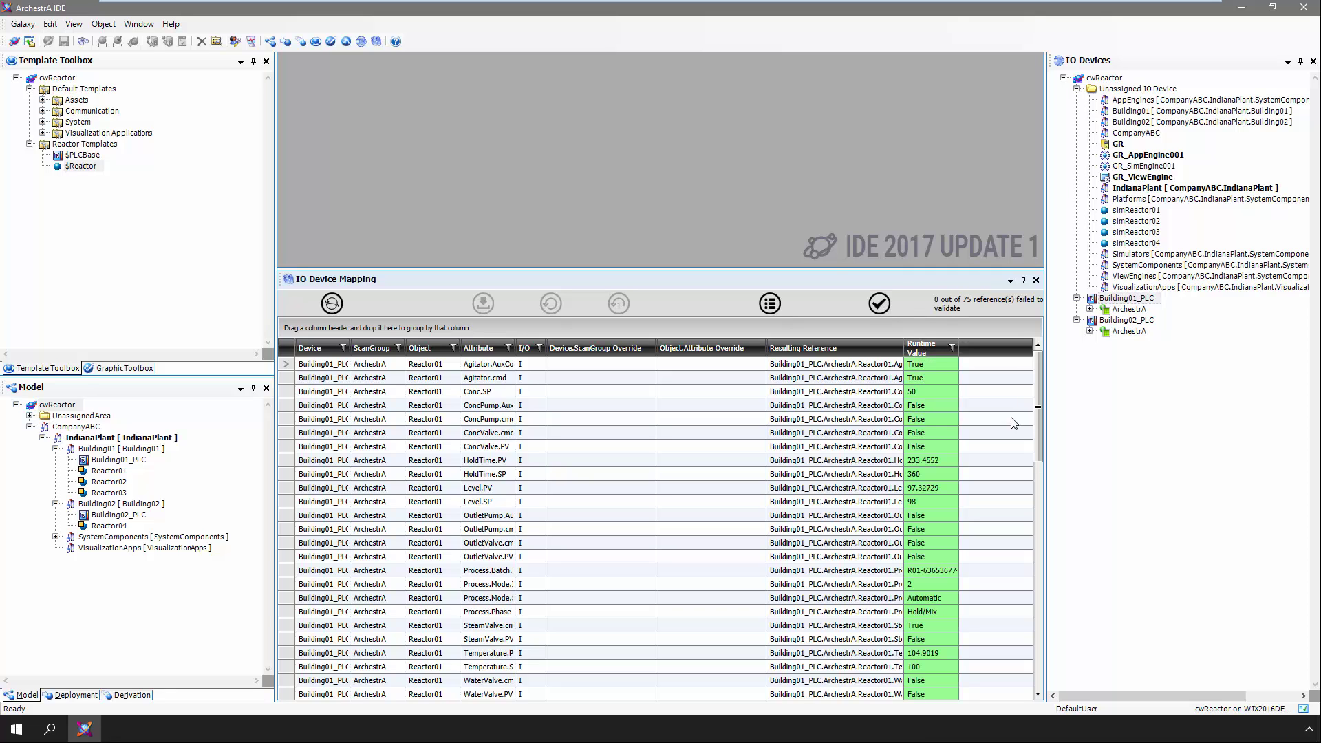
{"action": "left_click_drag", "start_coordinate": [1037, 402], "coordinate": [1016, 666]}
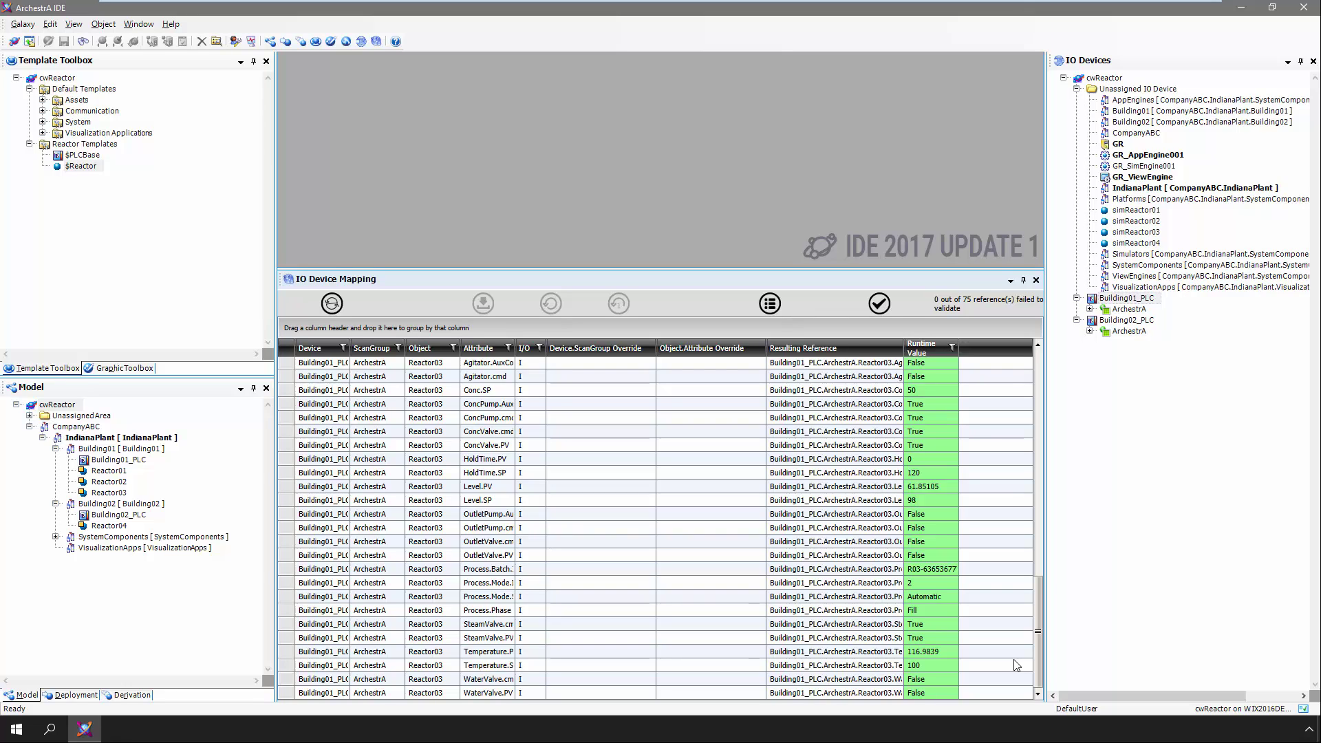
Close the IO device panels, deploy Reactor01–Reactor04 with default options, and open Start
{"action": "left_click", "coordinate": [1035, 280]}
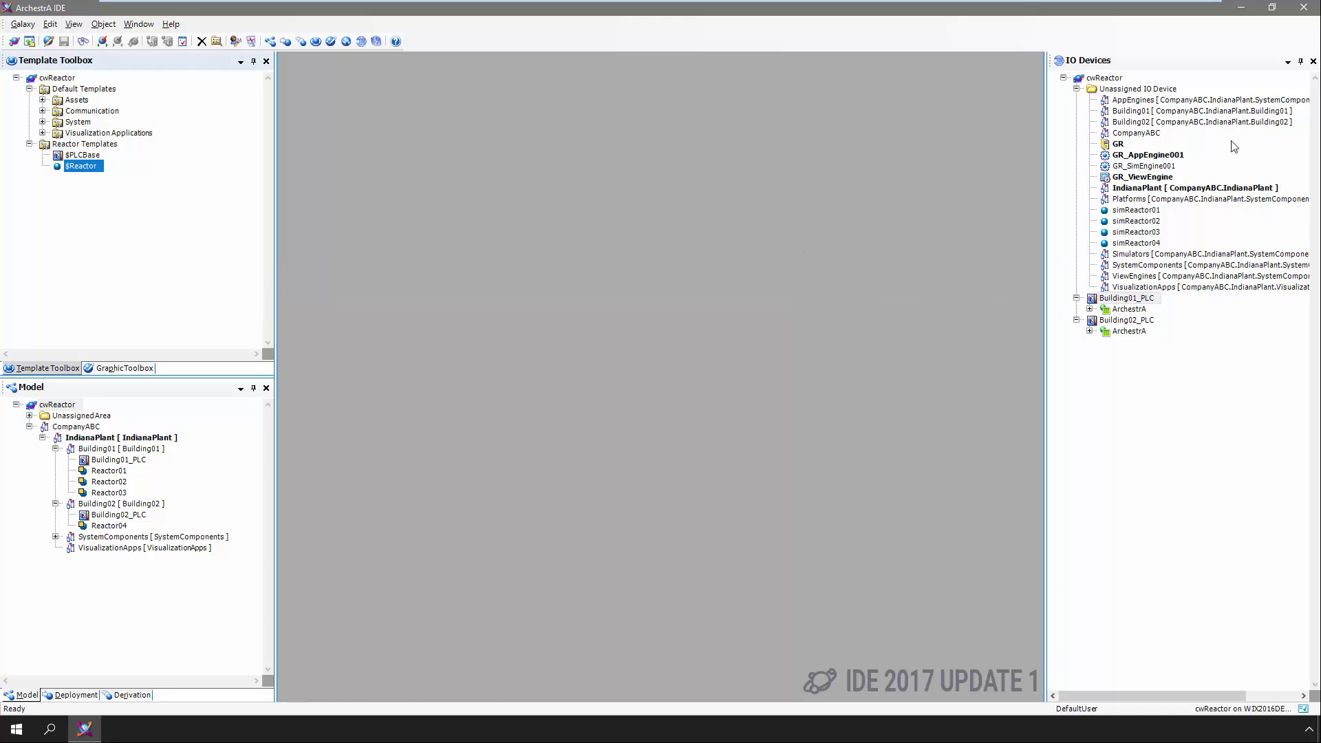
{"action": "left_click", "coordinate": [1313, 62]}
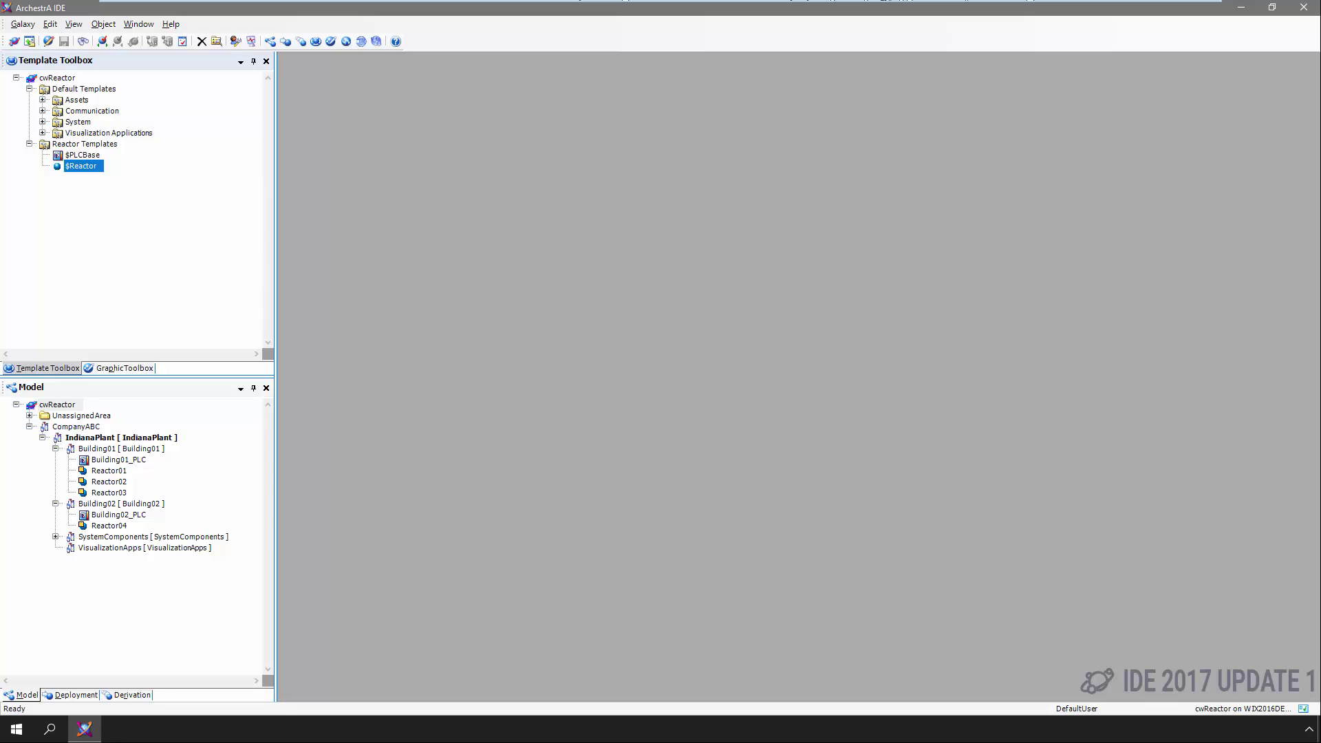
{"action": "right_click", "coordinate": [121, 472]}
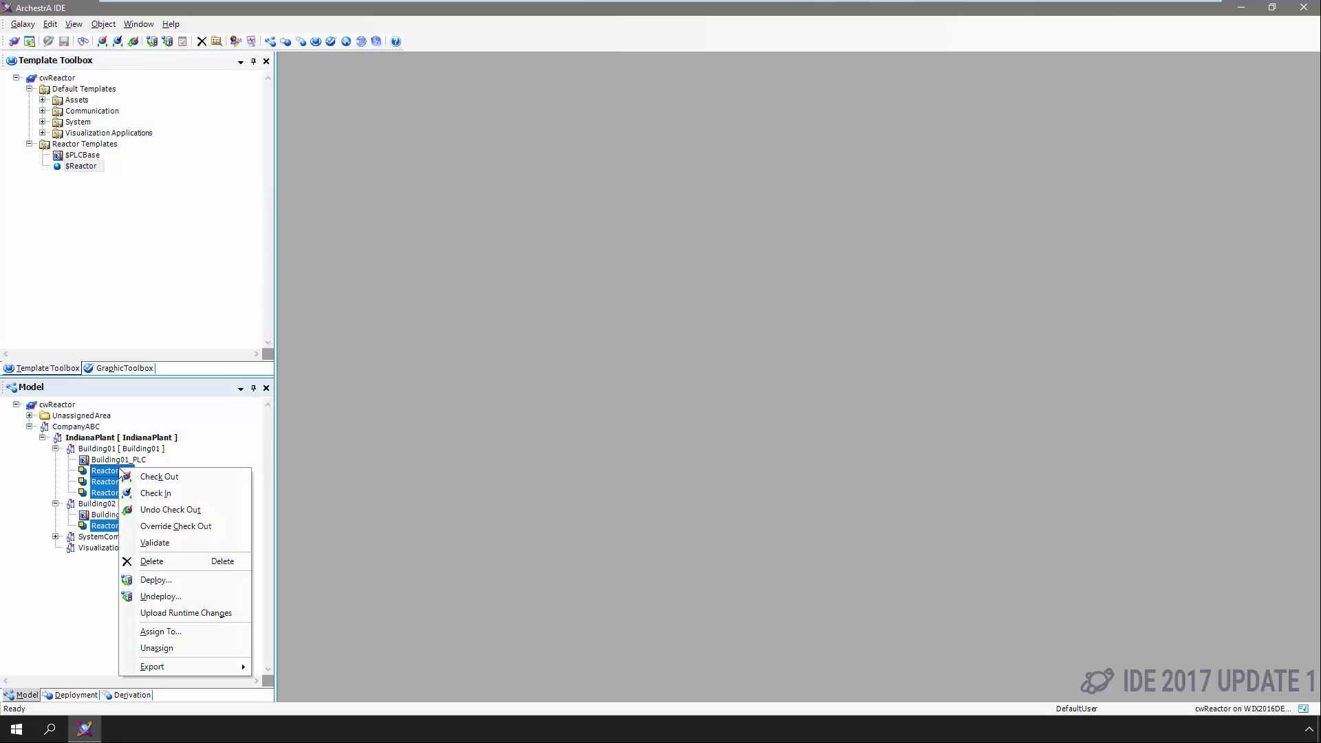
{"action": "left_click", "coordinate": [164, 579]}
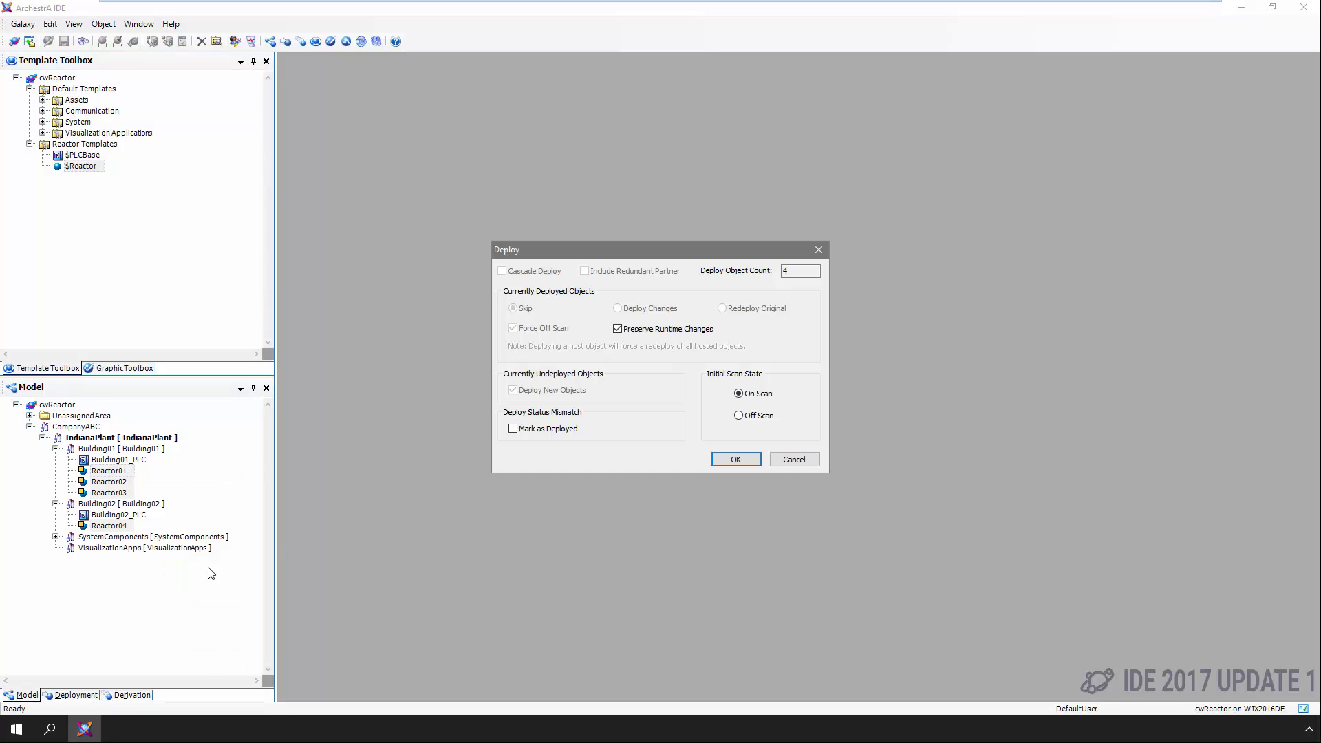
{"action": "left_click", "coordinate": [722, 460]}
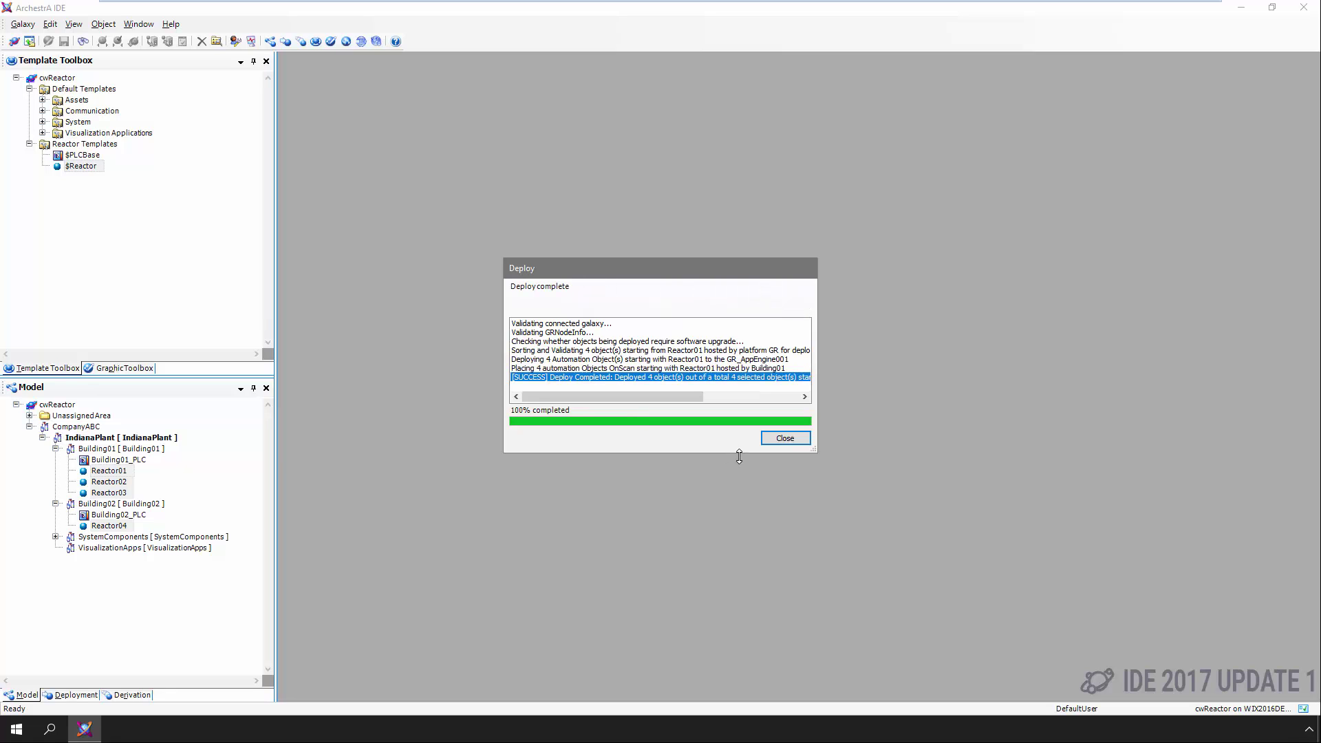
{"action": "left_click", "coordinate": [779, 440]}
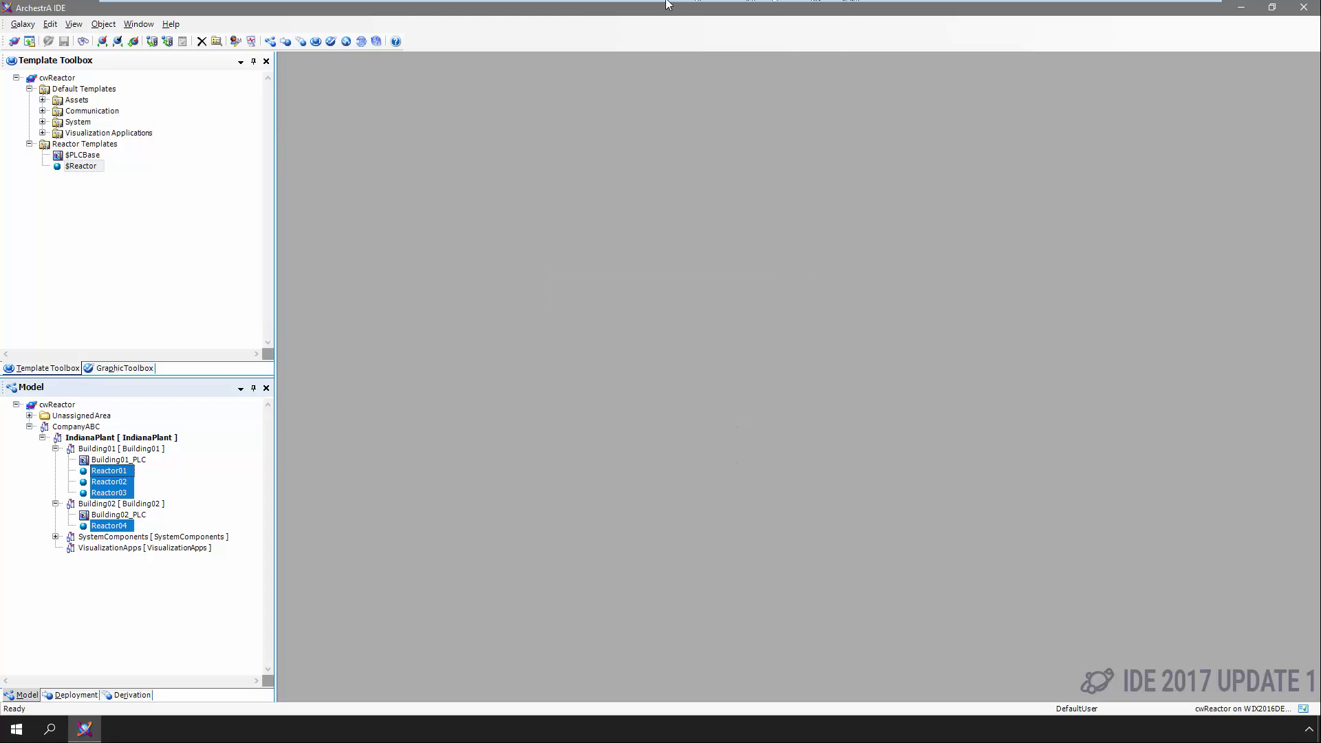
{"action": "left_click", "coordinate": [81, 165]}
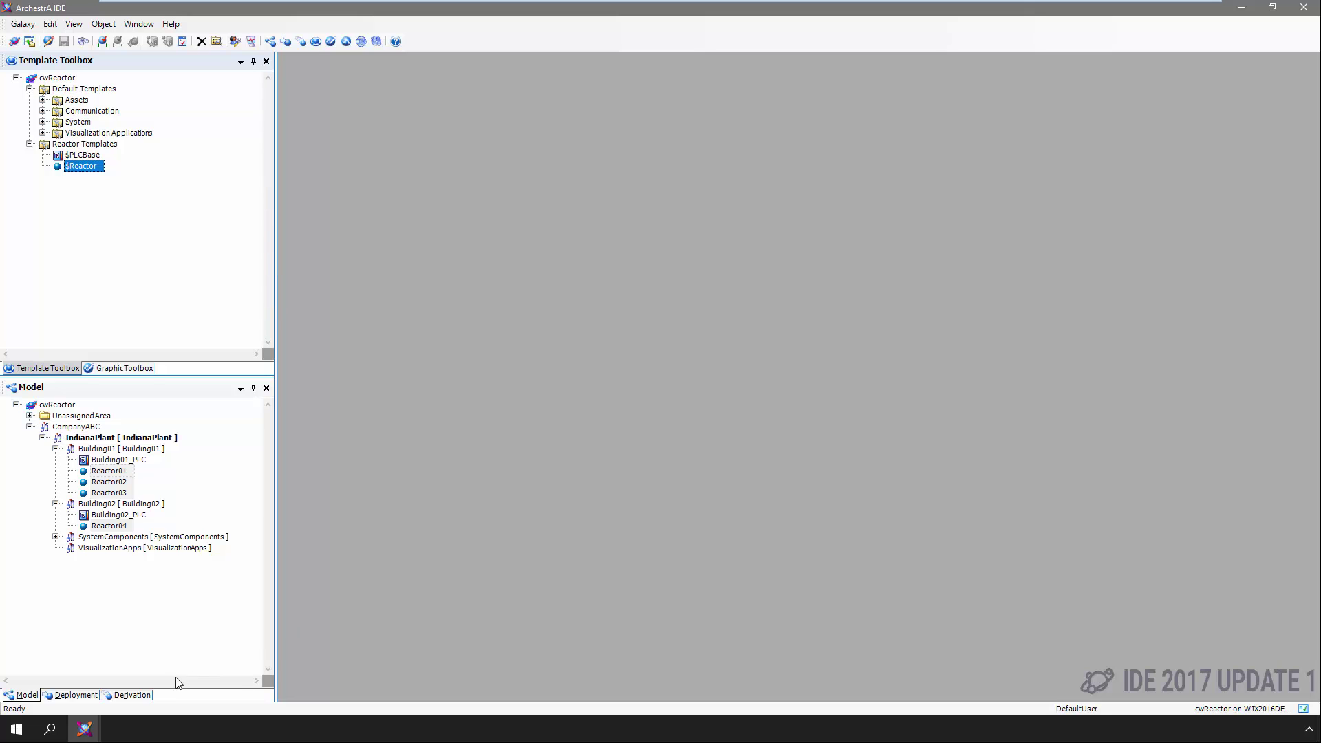
{"action": "left_click", "coordinate": [17, 730]}
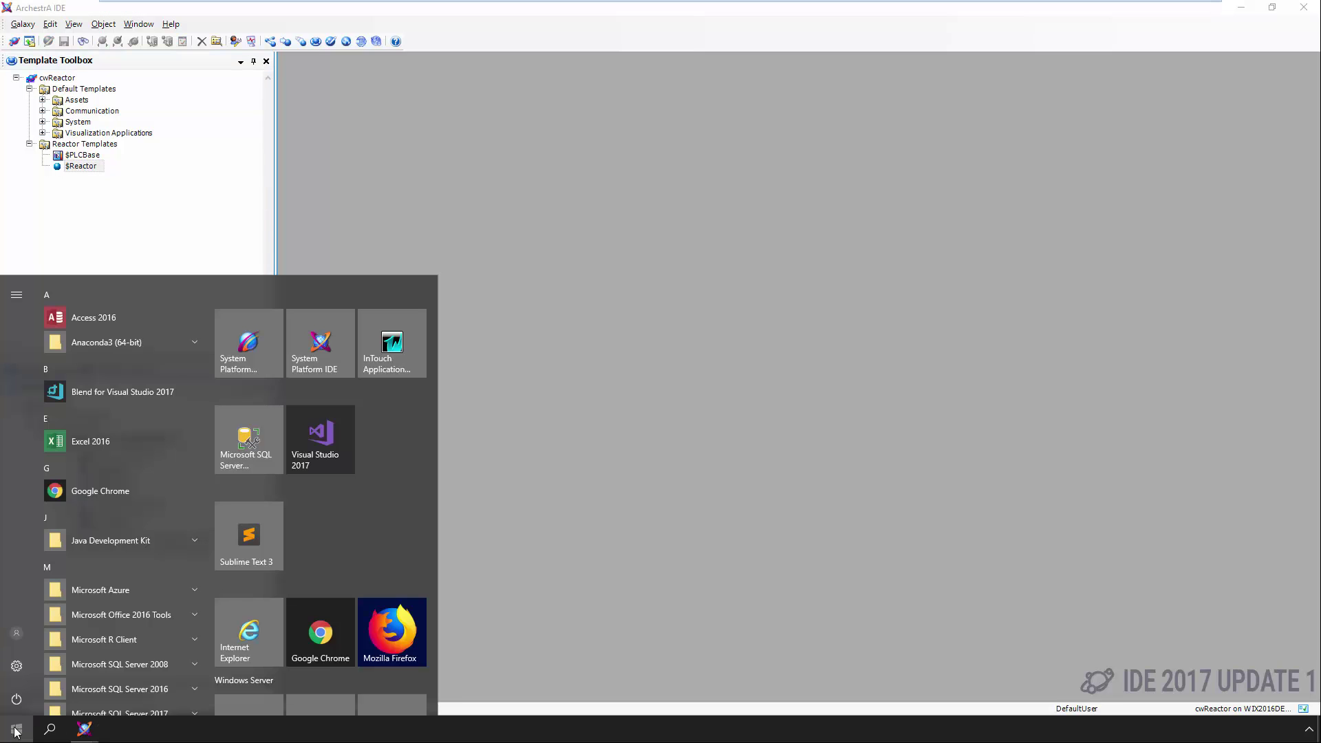
Launch InTouch Application Manager and sort its demo applications by Resolution
{"action": "left_click", "coordinate": [397, 348]}
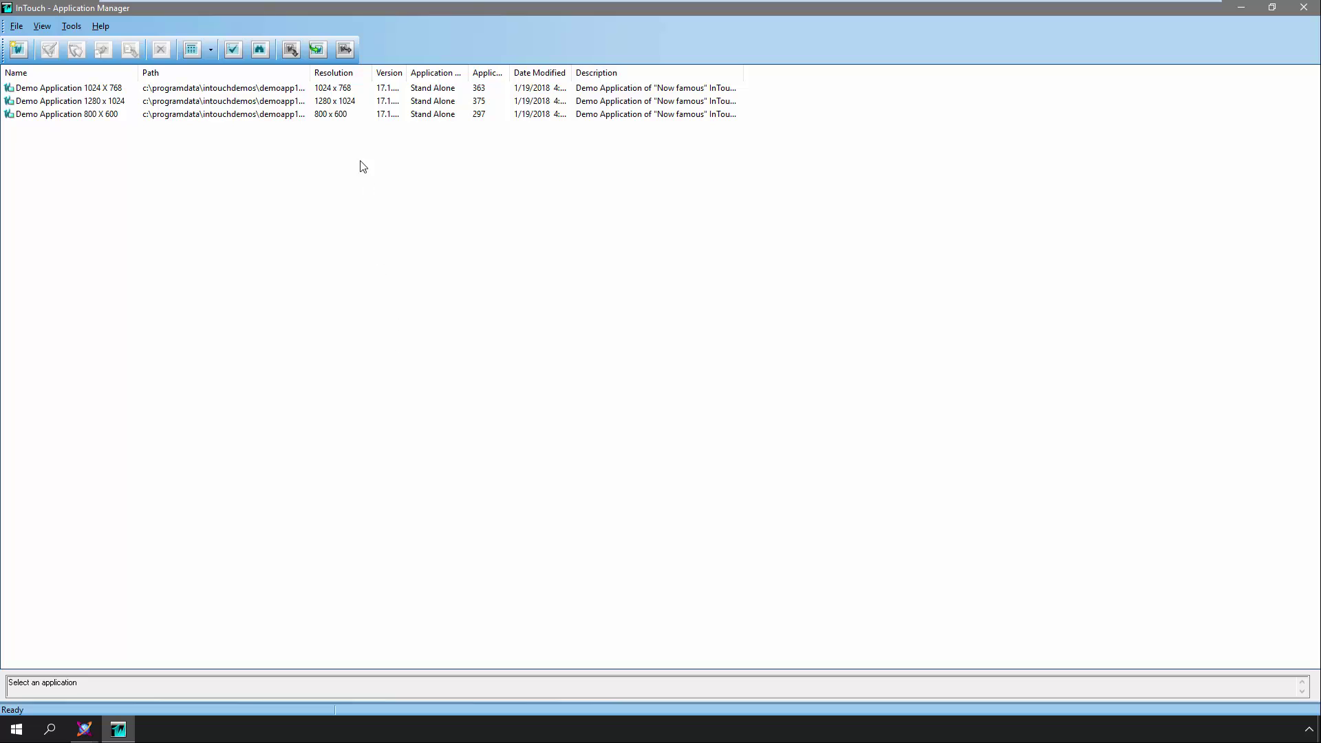
{"action": "left_click", "coordinate": [334, 73]}
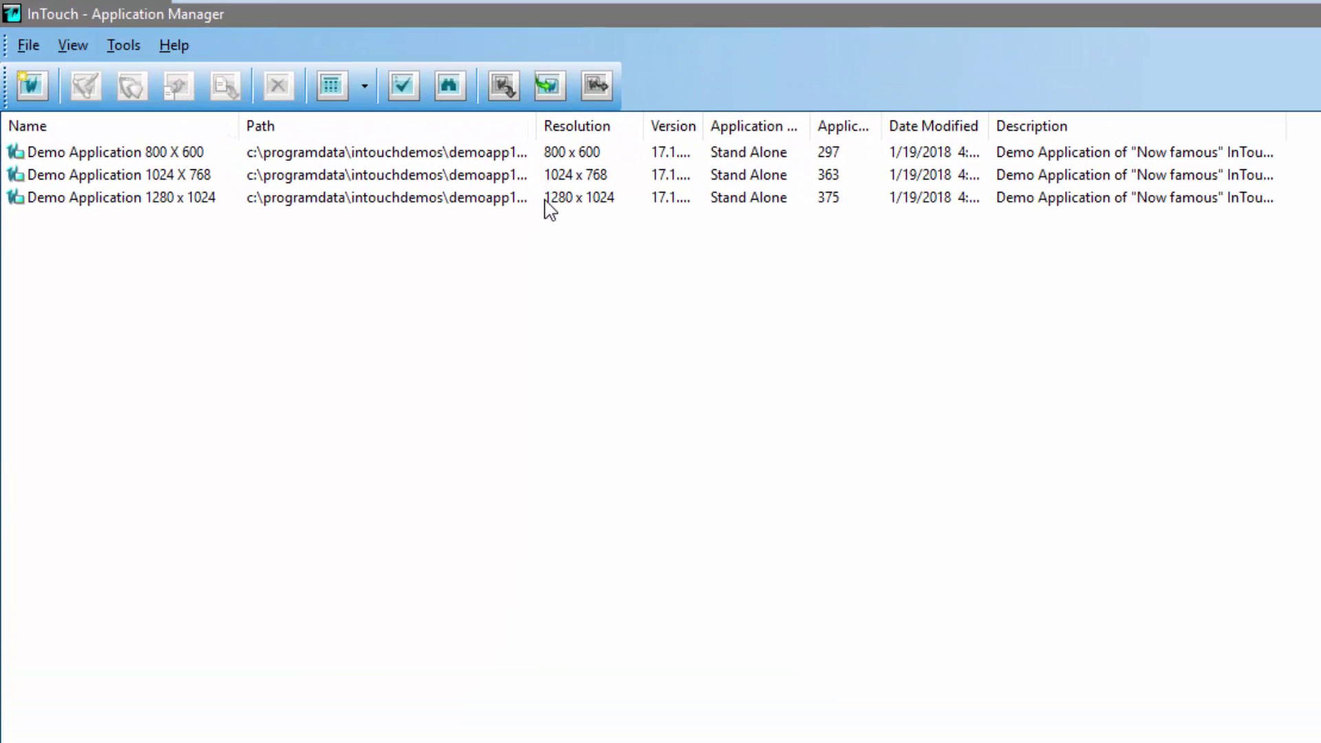
Enter a 2000 x 825 custom resolution in Node Properties, cancel it, and close Application Manager
{"action": "left_click", "coordinate": [123, 46]}
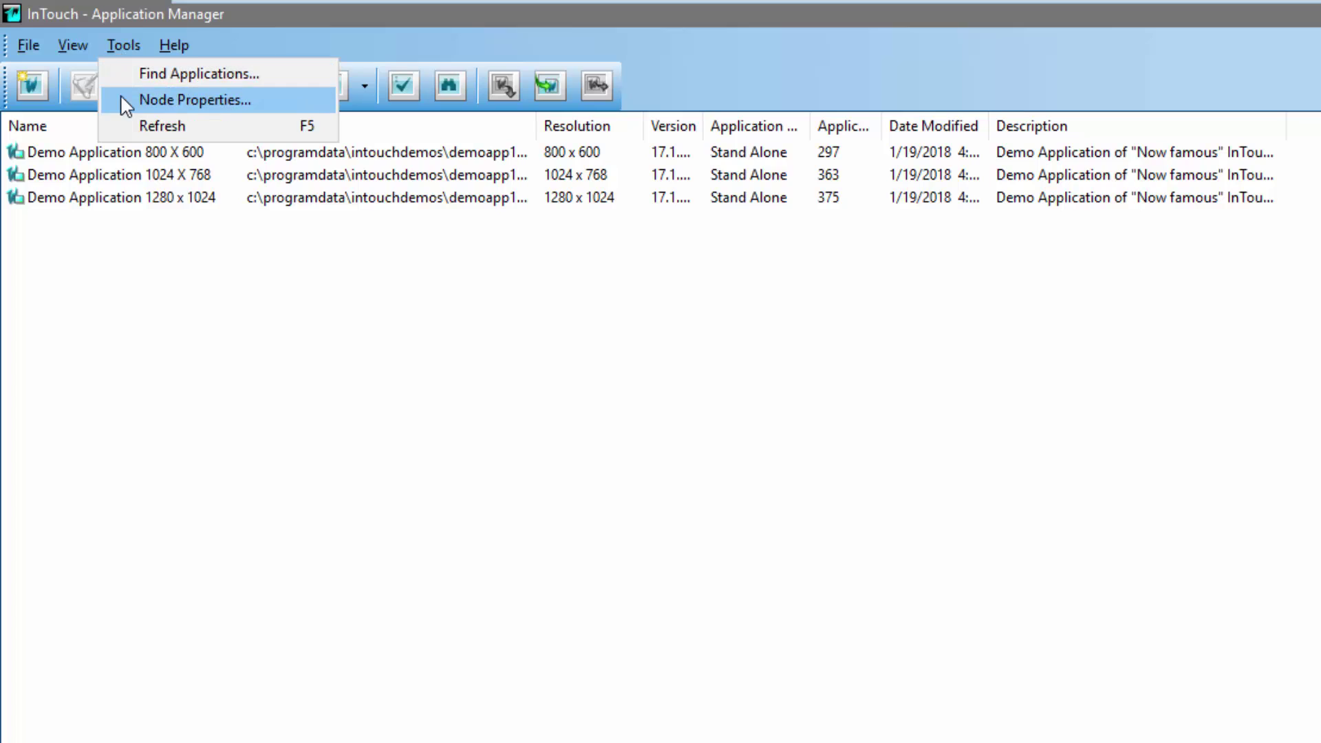
{"action": "left_click", "coordinate": [121, 99]}
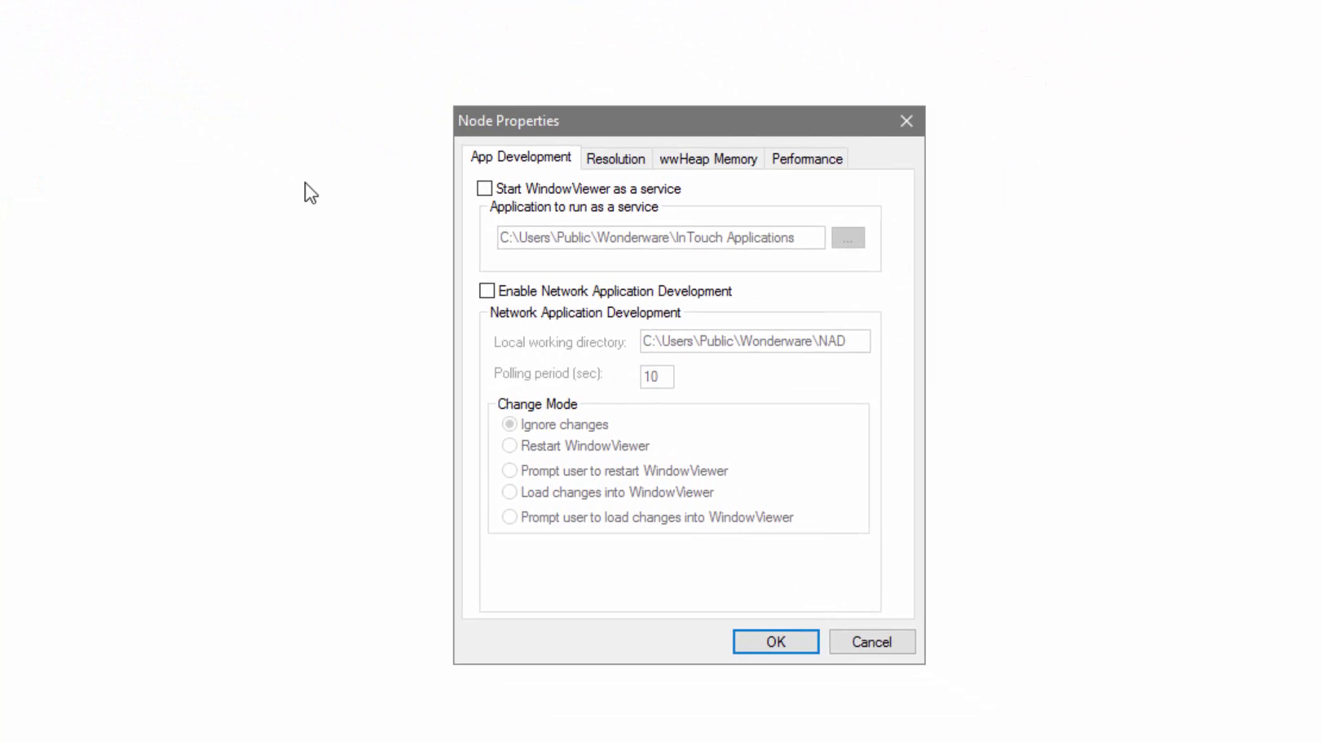
{"action": "left_click", "coordinate": [621, 165]}
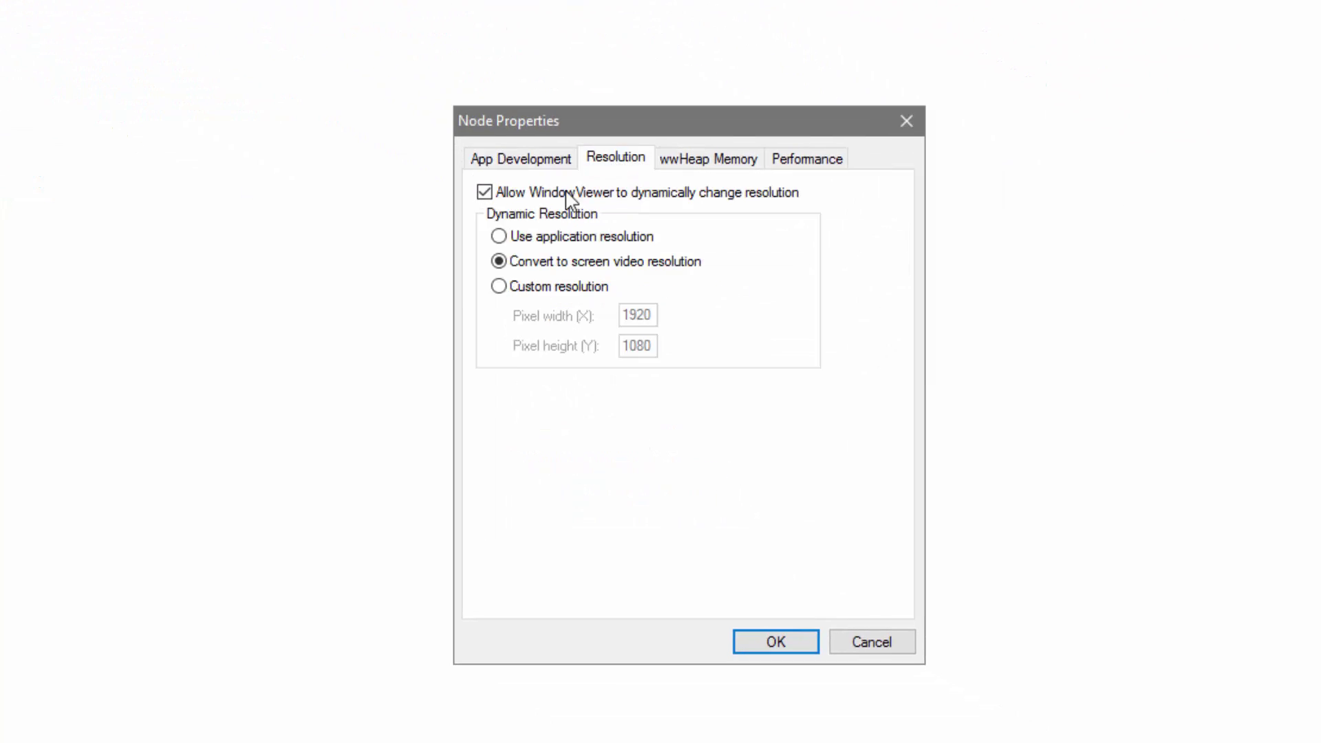
{"action": "left_click", "coordinate": [524, 286]}
{"action": "double_click", "coordinate": [630, 315]}
{"action": "type", "text": "2000"}
{"action": "key", "text": "Tab"}
{"action": "type", "text": "825"}
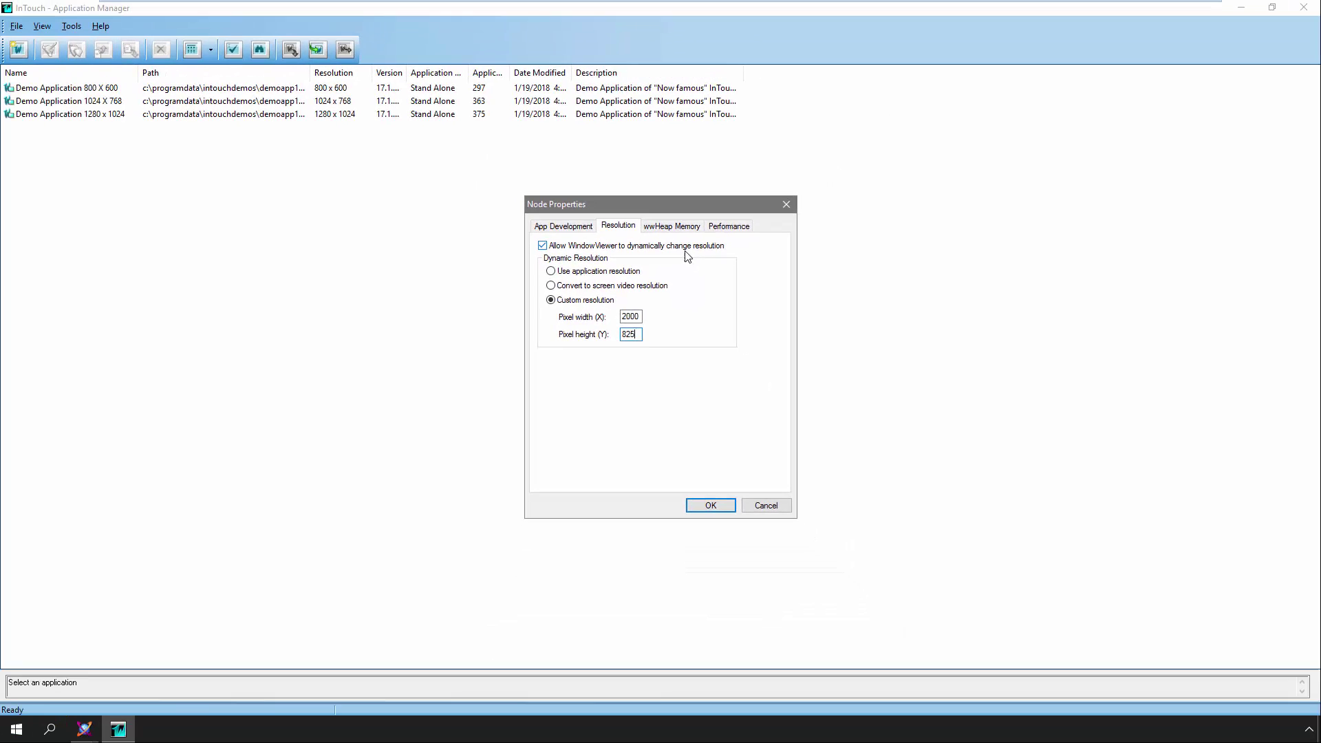
{"action": "left_click", "coordinate": [765, 505]}
{"action": "left_click", "coordinate": [1303, 7]}
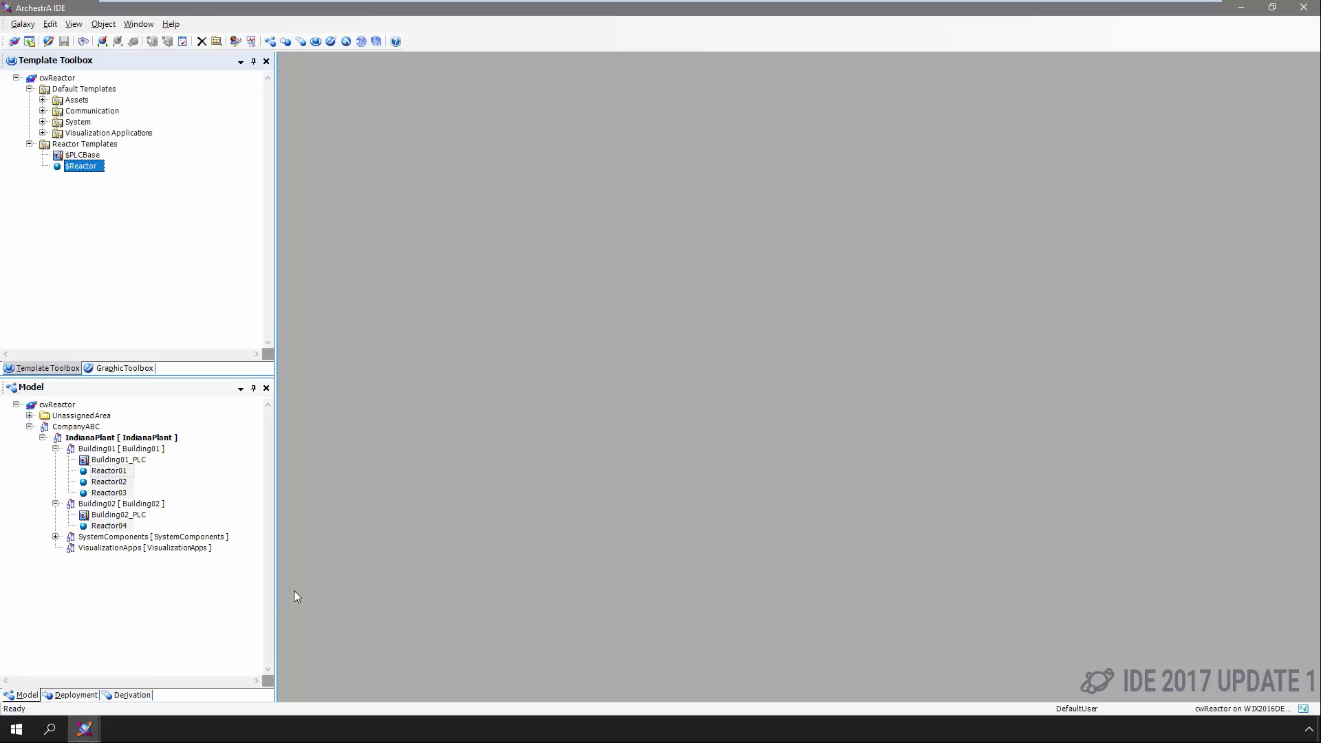
Add Screen1 and Screen2 to ScreenProfile_001, making Screen2 a 3840 x 2160 touchscreen
{"action": "mouse_move", "coordinate": [85, 729]}
{"action": "left_click", "coordinate": [222, 661]}
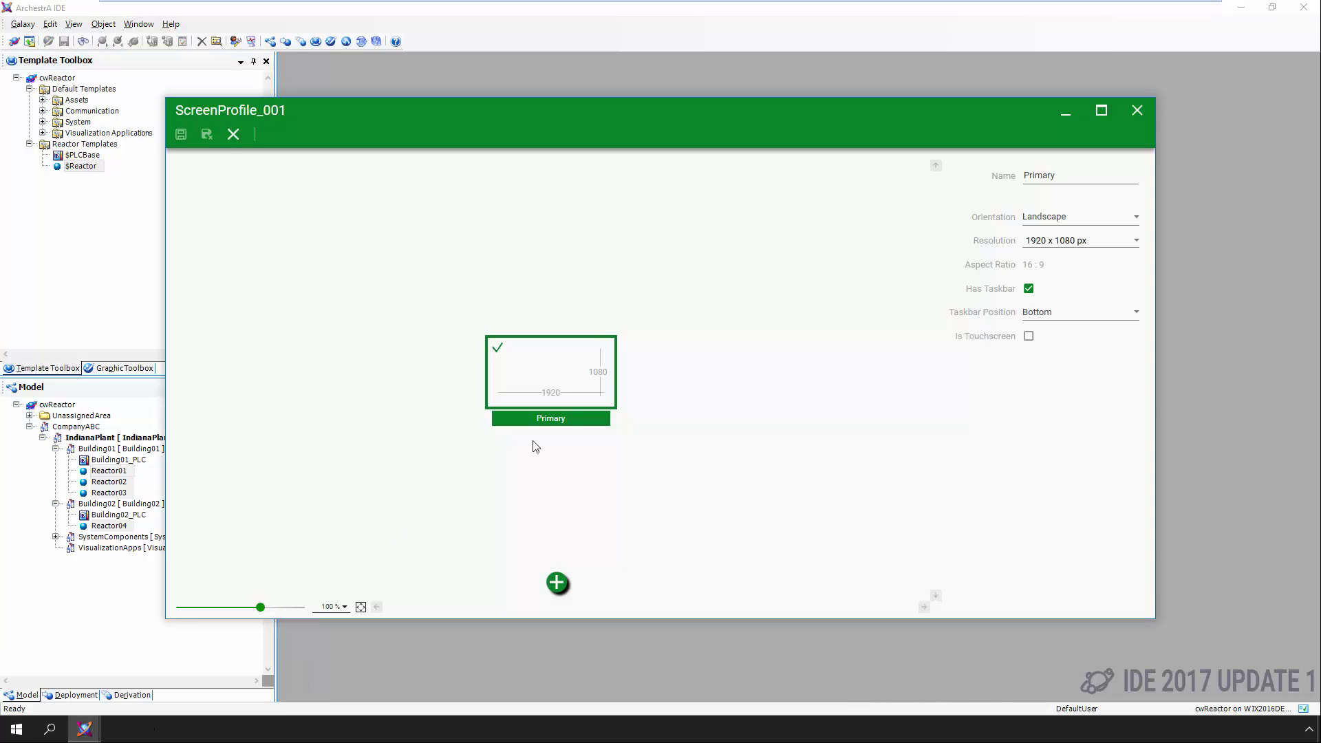
{"action": "left_click", "coordinate": [556, 583]}
{"action": "left_click_drag", "start_coordinate": [594, 391], "coordinate": [442, 283]}
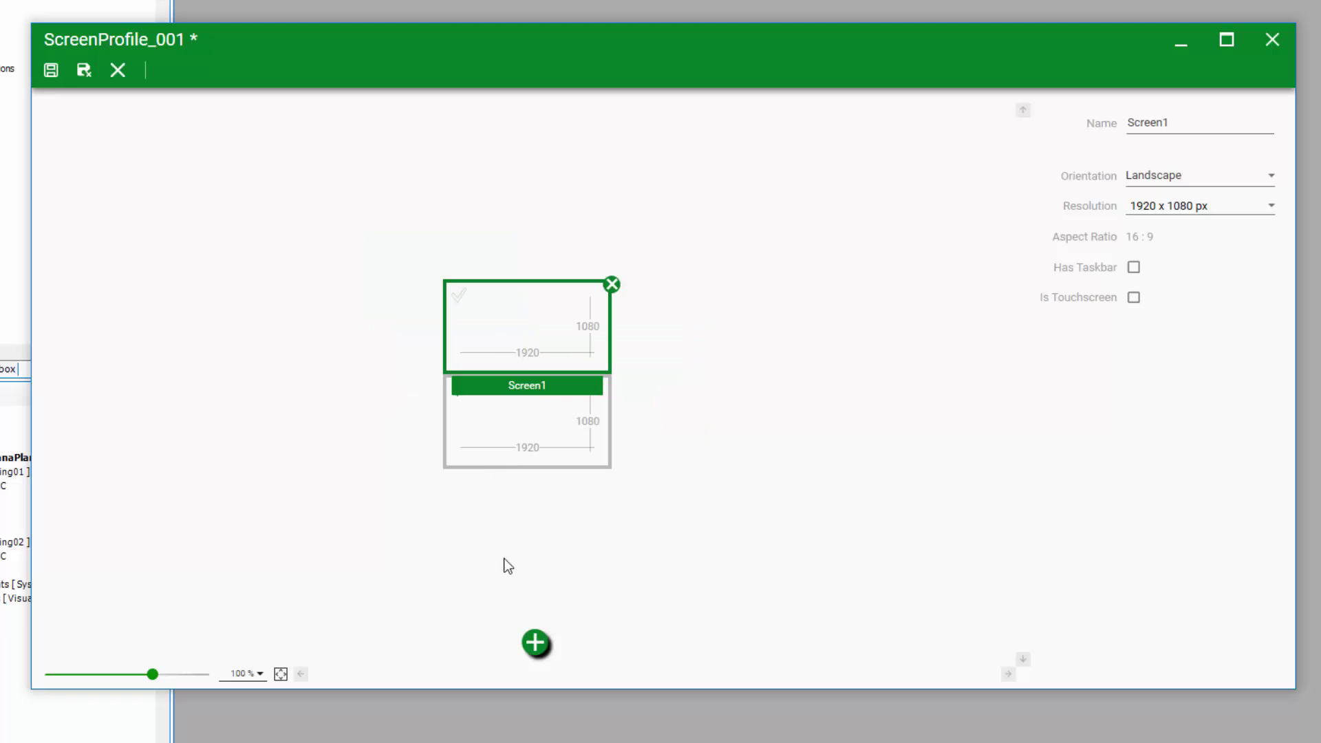
{"action": "left_click", "coordinate": [535, 643]}
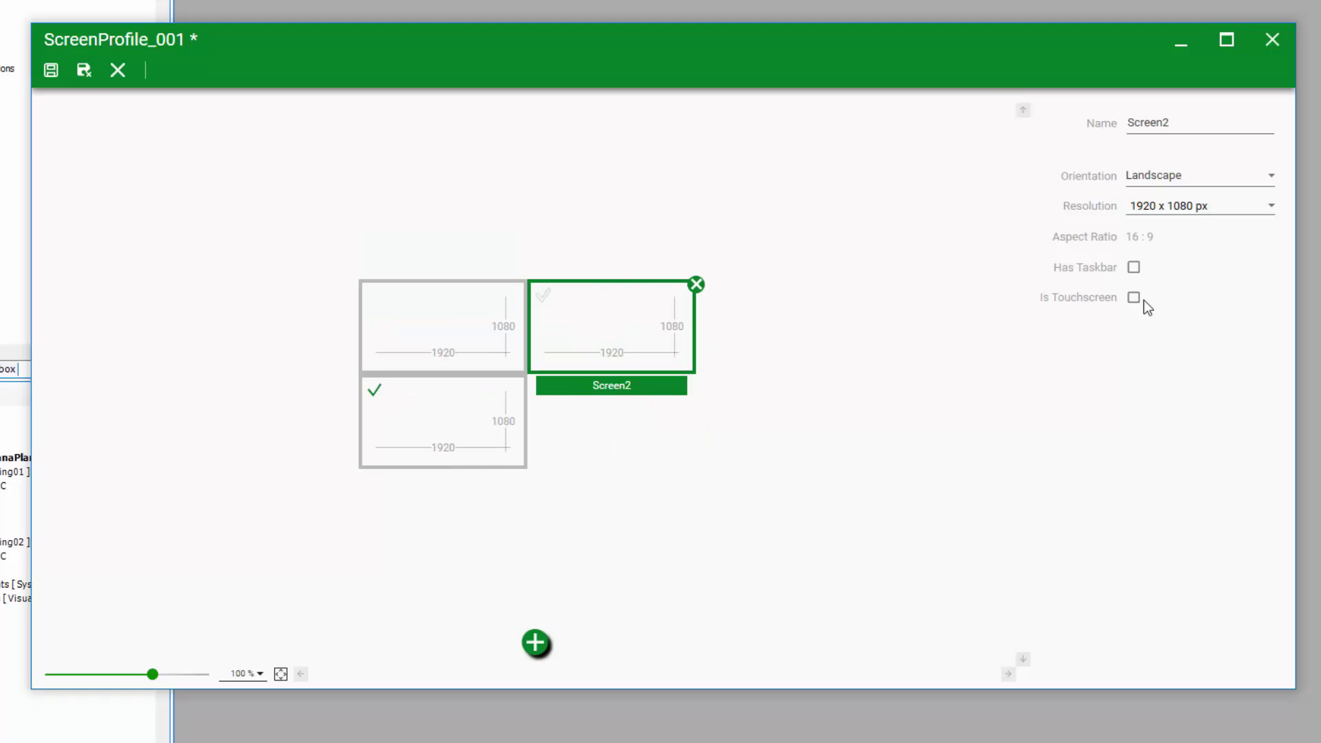
{"action": "left_click", "coordinate": [1270, 204]}
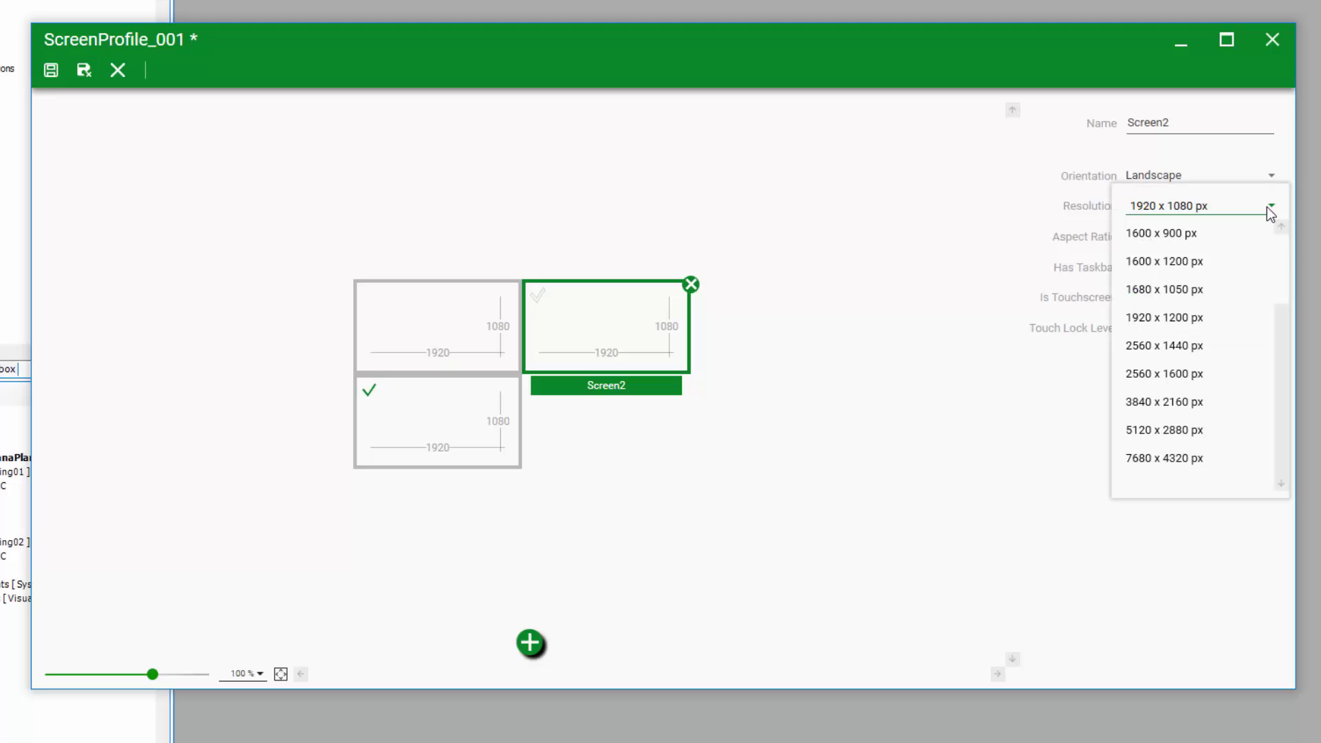
{"action": "left_click", "coordinate": [1170, 402]}
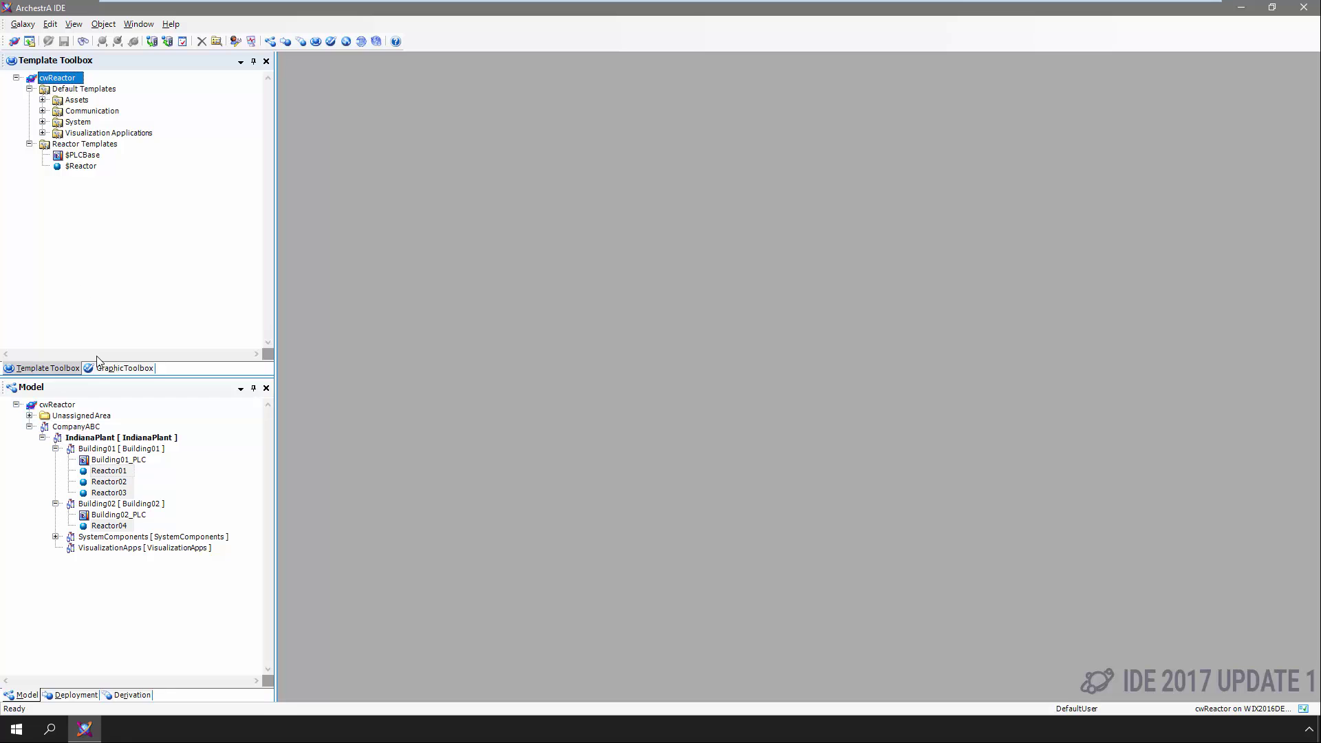
{"action": "left_click", "coordinate": [100, 368]}
Browse OMI Components' Screen Profiles to list the _Single Screen and Multi Screen profiles
{"action": "left_click", "coordinate": [29, 101]}
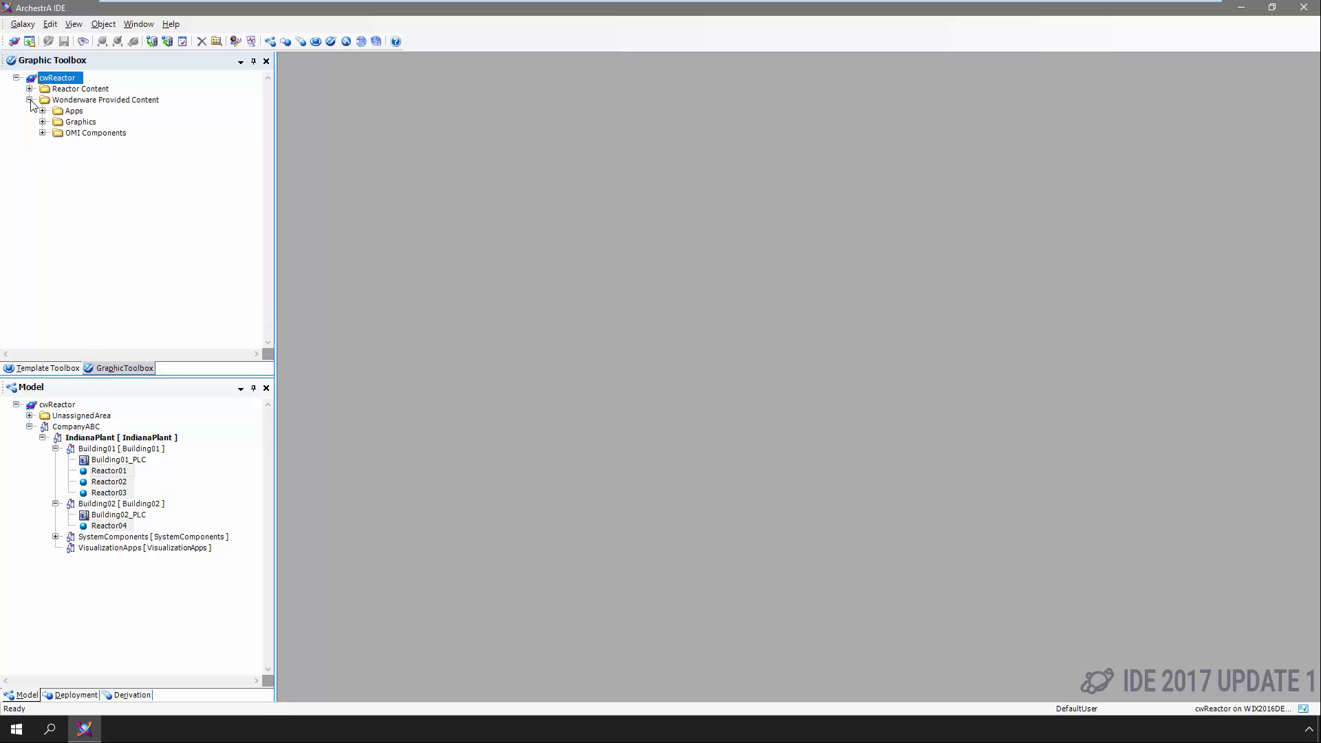
{"action": "left_click", "coordinate": [49, 154]}
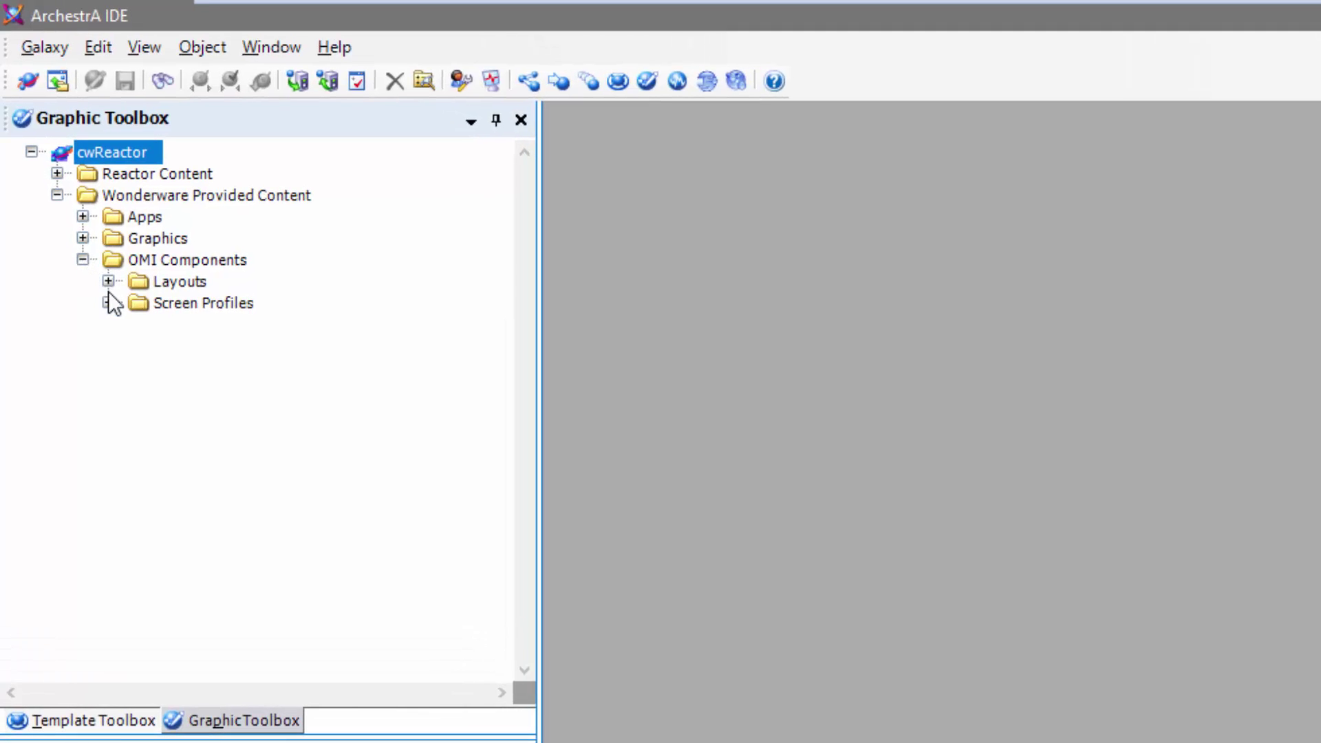
{"action": "left_click", "coordinate": [108, 303]}
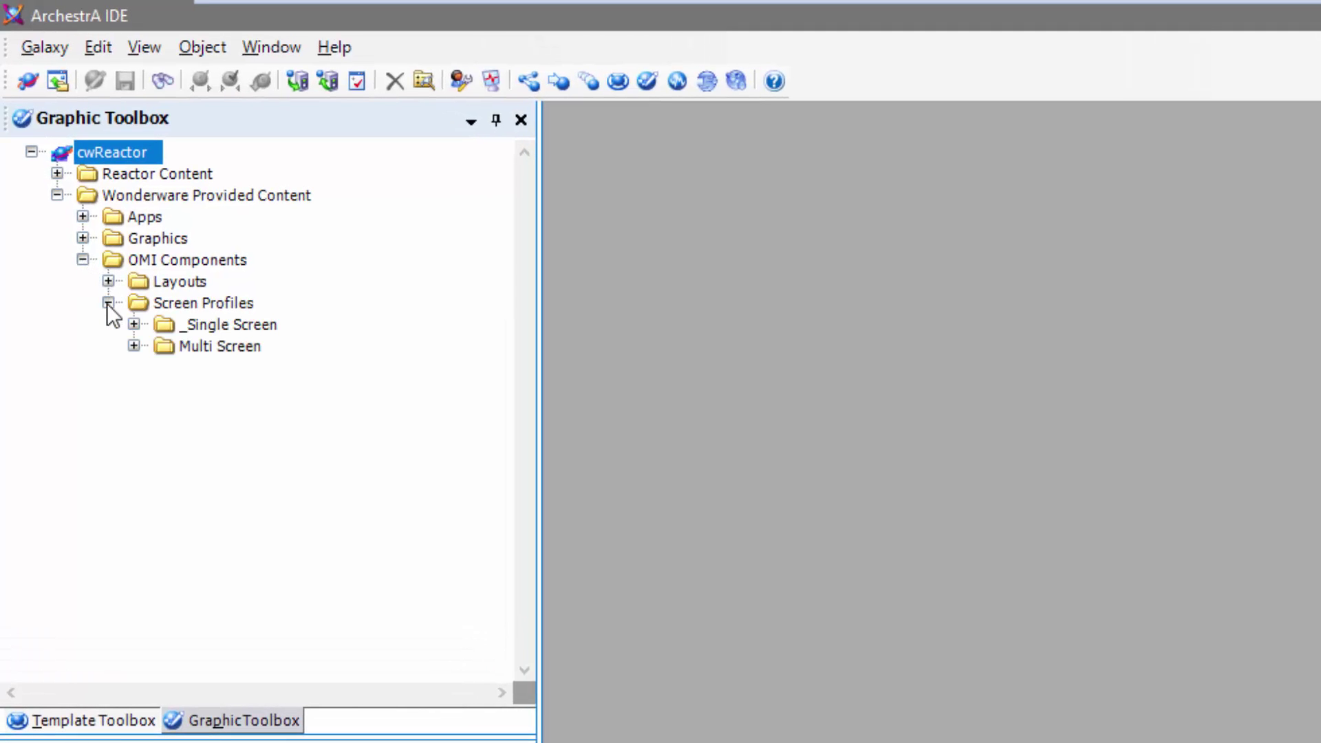
{"action": "left_click", "coordinate": [134, 324]}
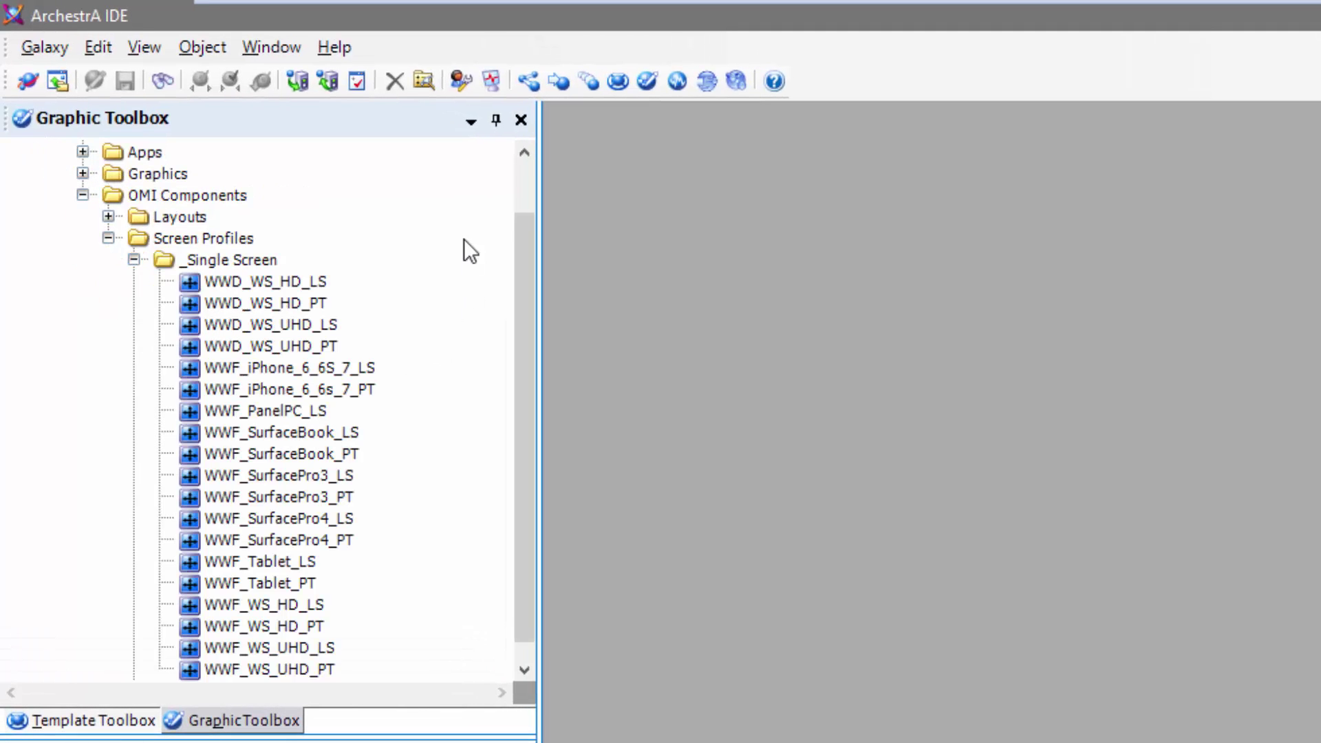
{"action": "left_click_drag", "start_coordinate": [521, 205], "coordinate": [527, 303]}
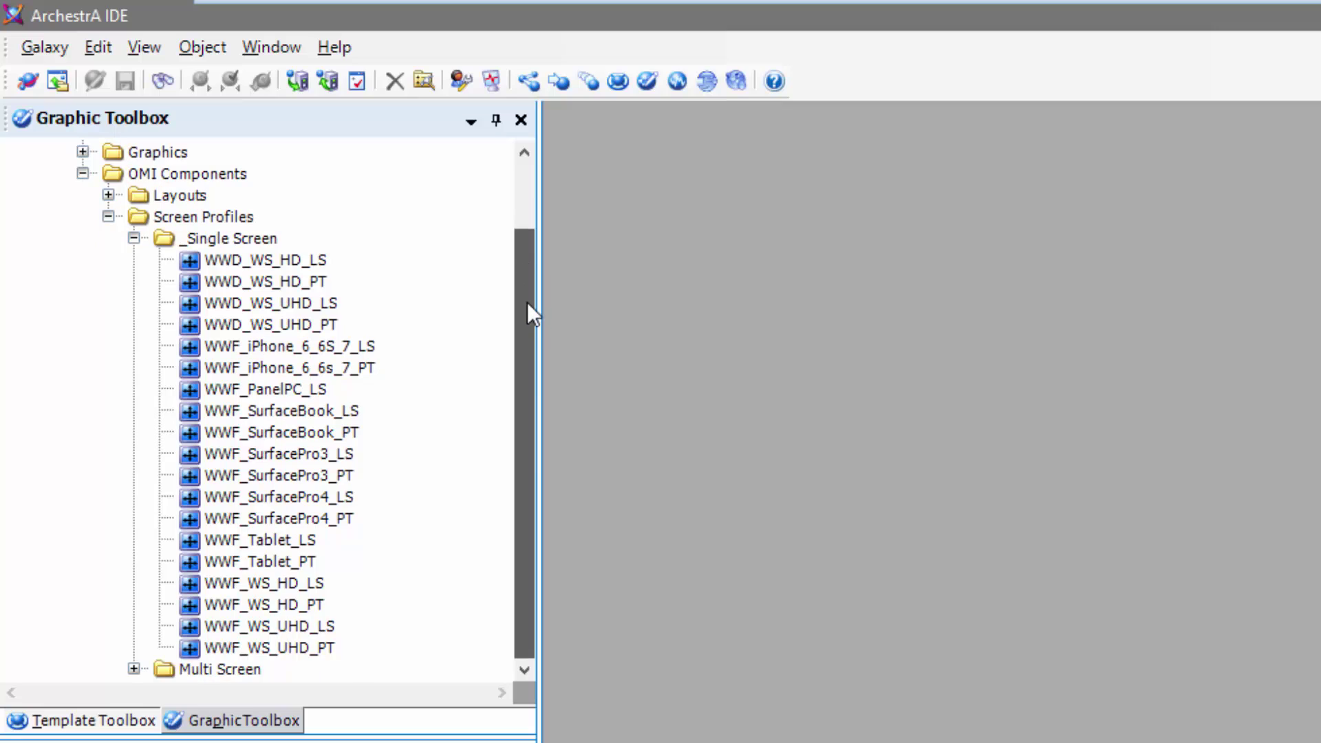
{"action": "left_click", "coordinate": [134, 668]}
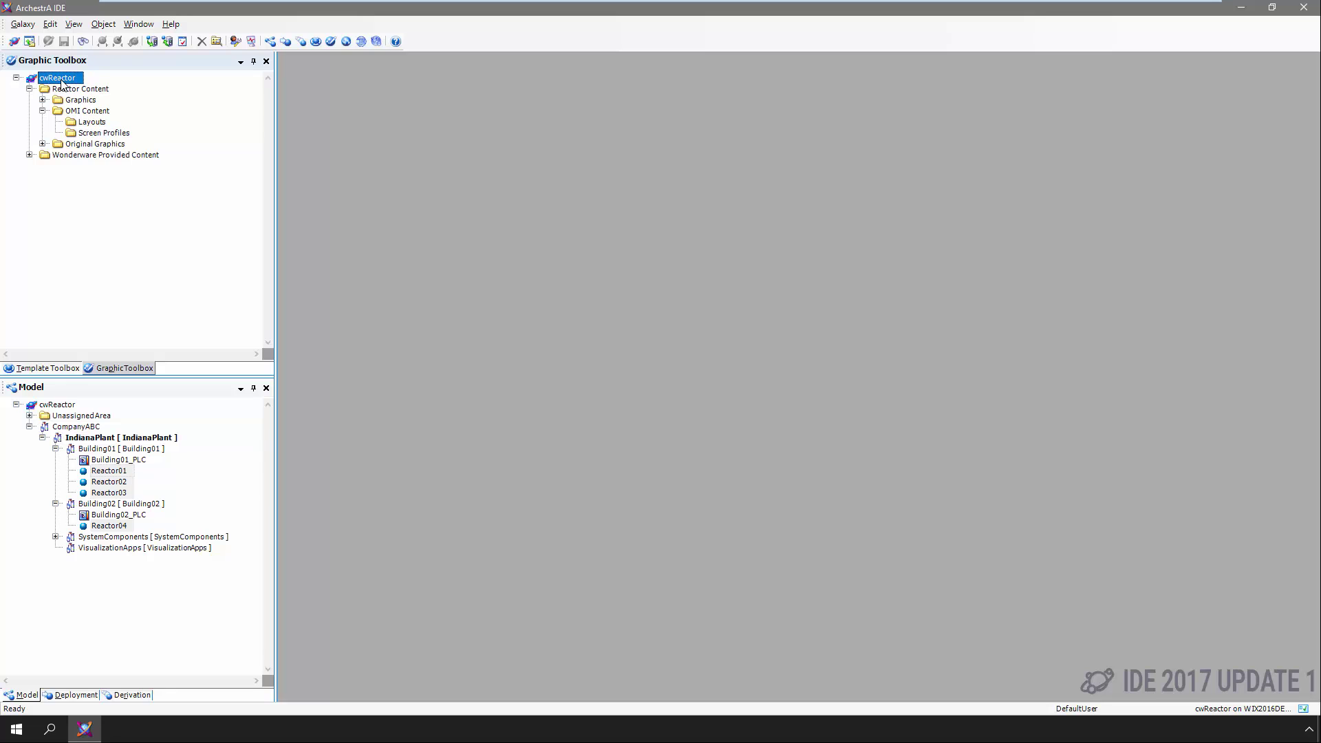
Create a new screen profile named HDSimple under Screen Profiles
{"action": "right_click", "coordinate": [89, 132]}
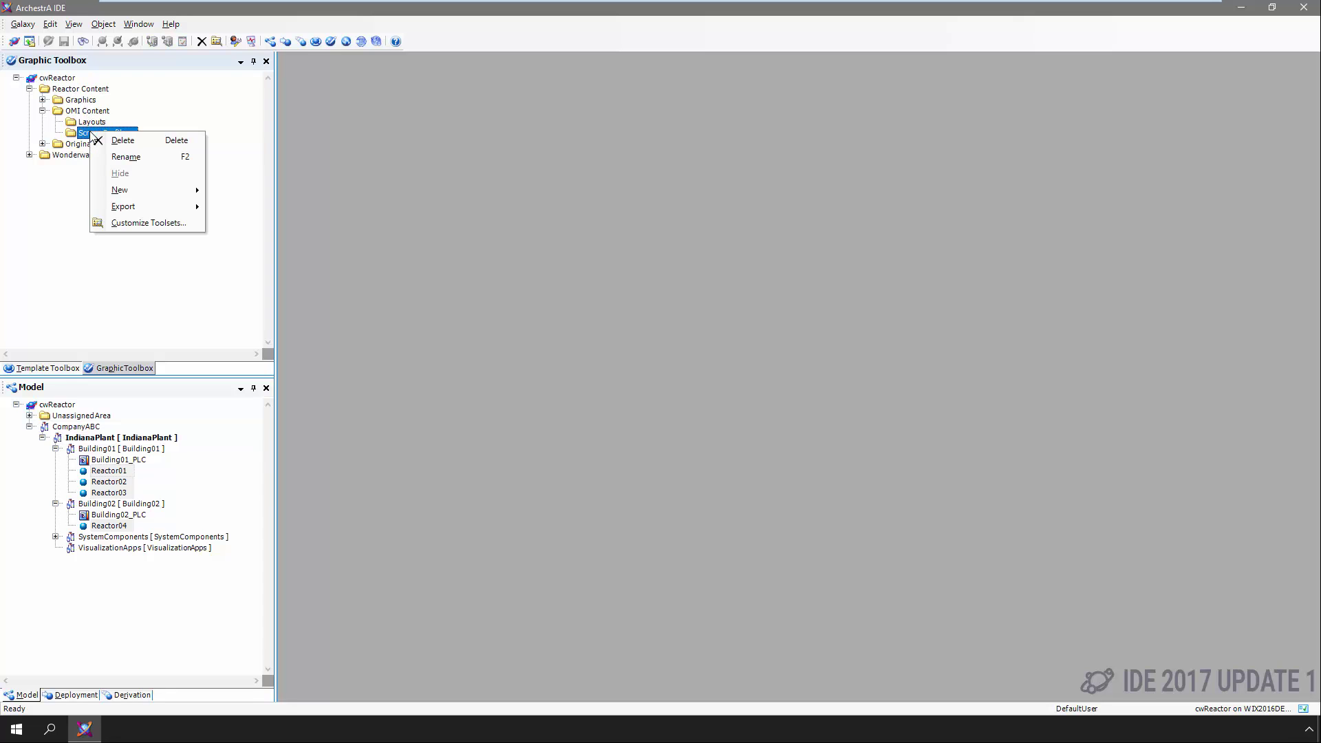
{"action": "mouse_move", "coordinate": [139, 188]}
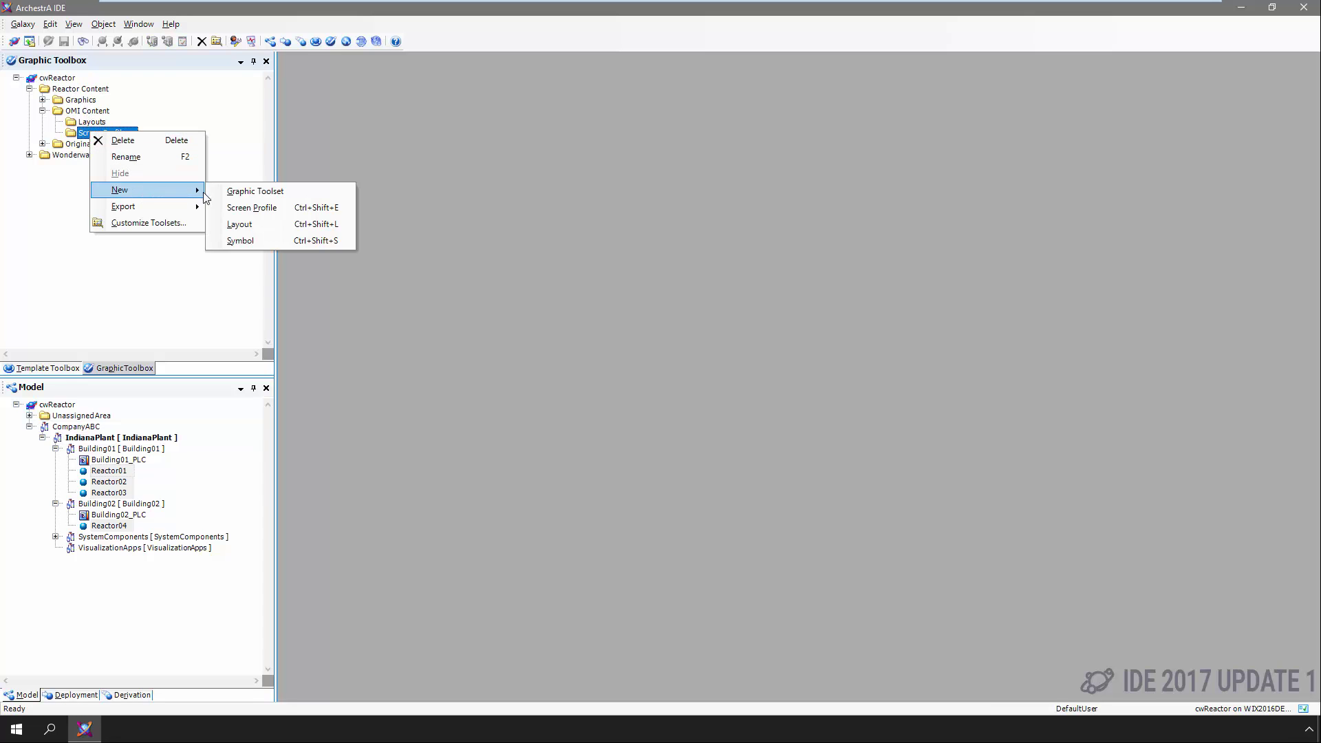
{"action": "left_click", "coordinate": [234, 208]}
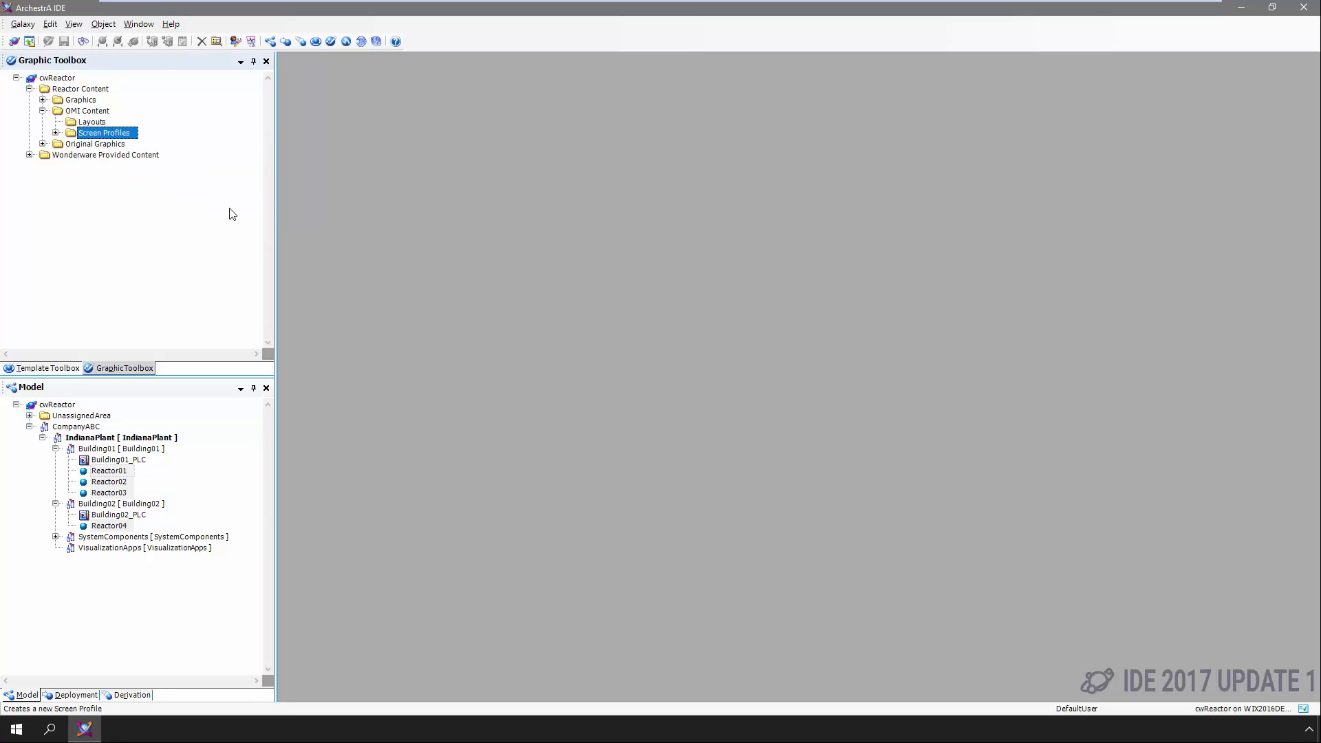
{"action": "type", "text": "H"}
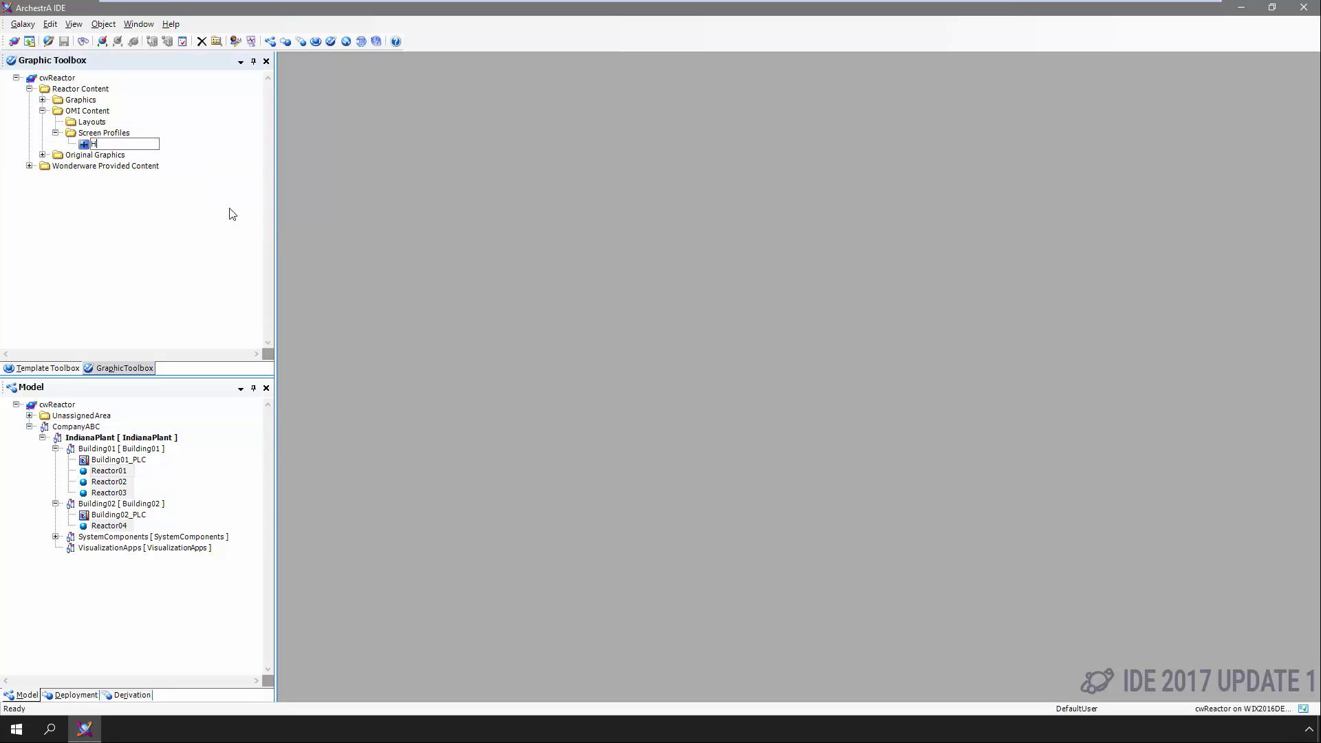
{"action": "type", "text": "DSimple"}
{"action": "key", "text": "Return"}
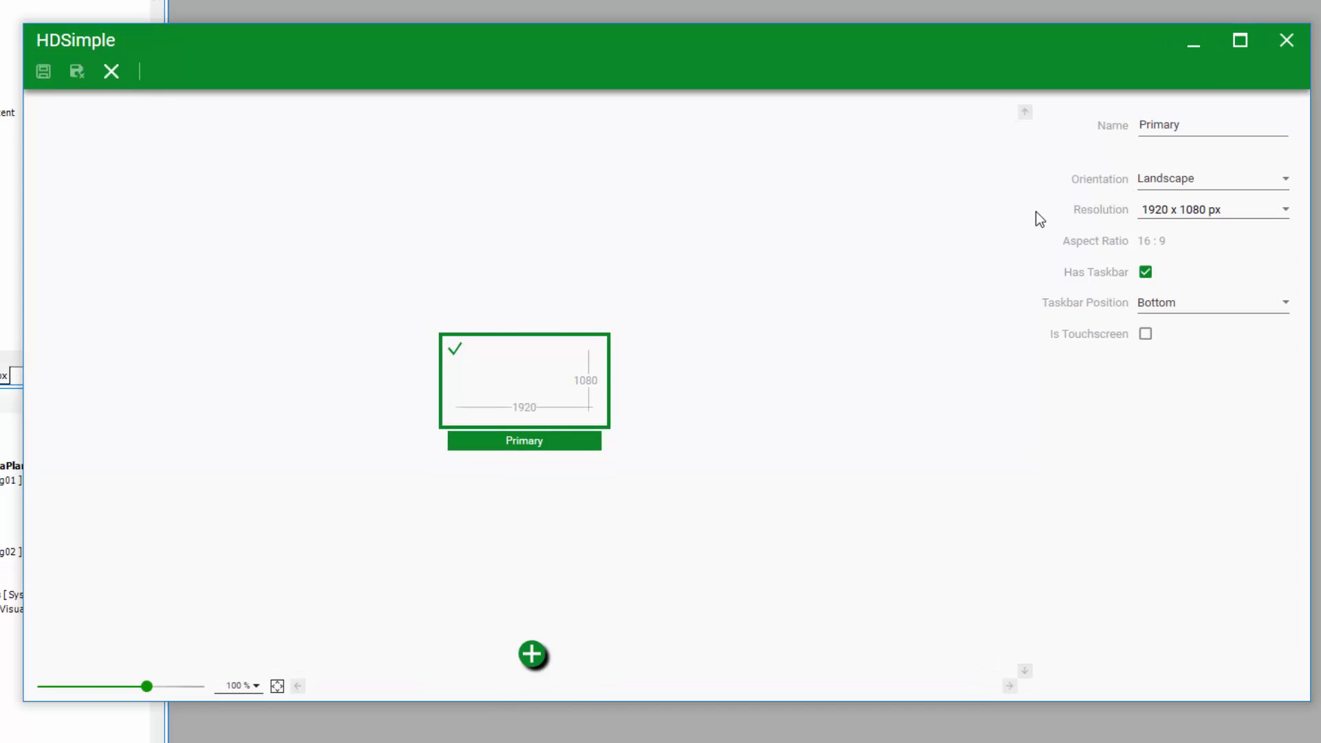
Zoom the screen preview to 150% and try portrait orientation before returning to landscape
{"action": "left_click", "coordinate": [255, 685]}
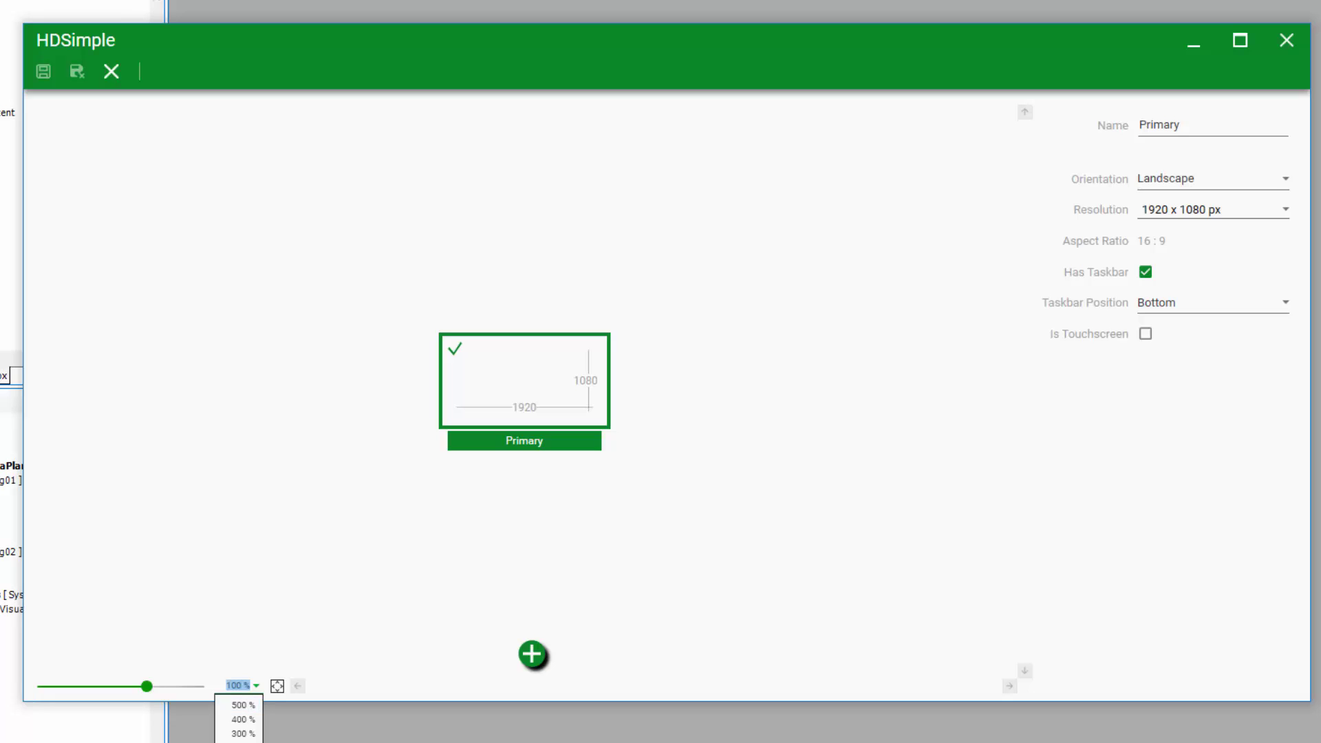
{"action": "key", "text": "Up"}
{"action": "key", "text": "Return"}
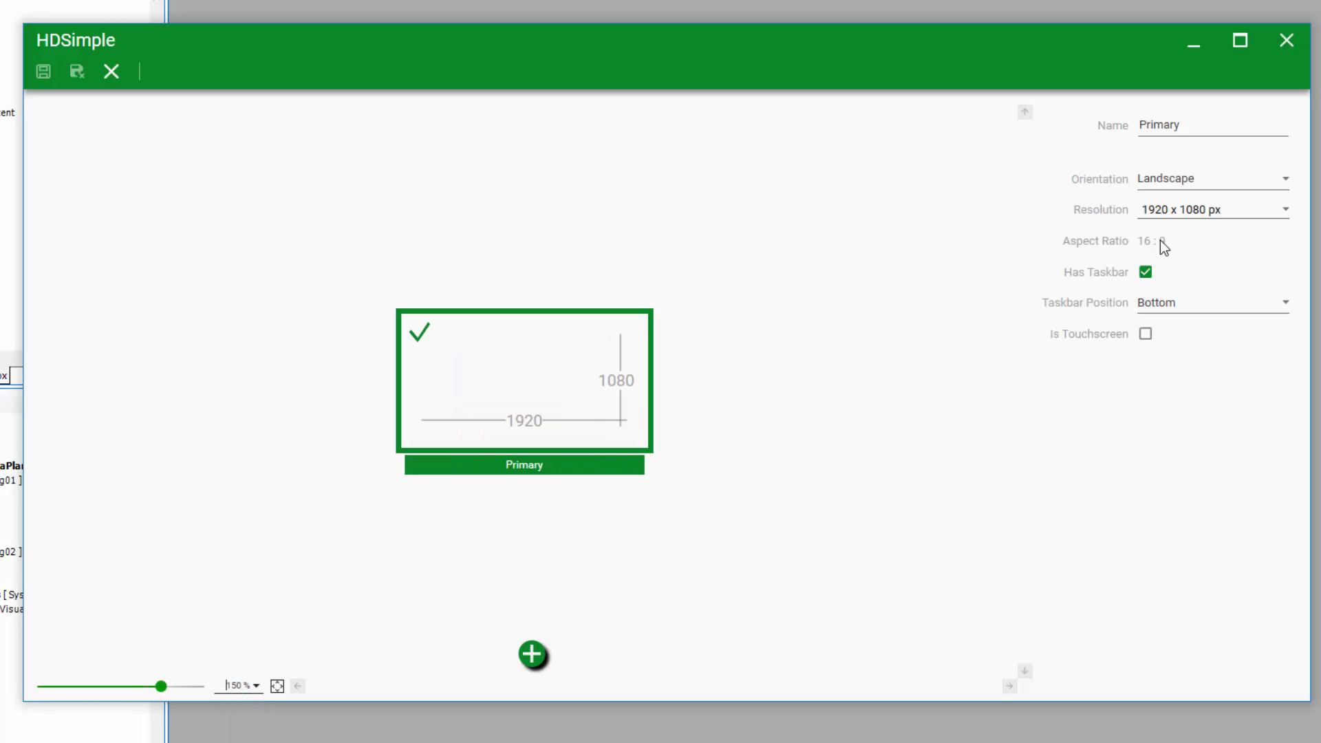
{"action": "left_click", "coordinate": [1278, 183]}
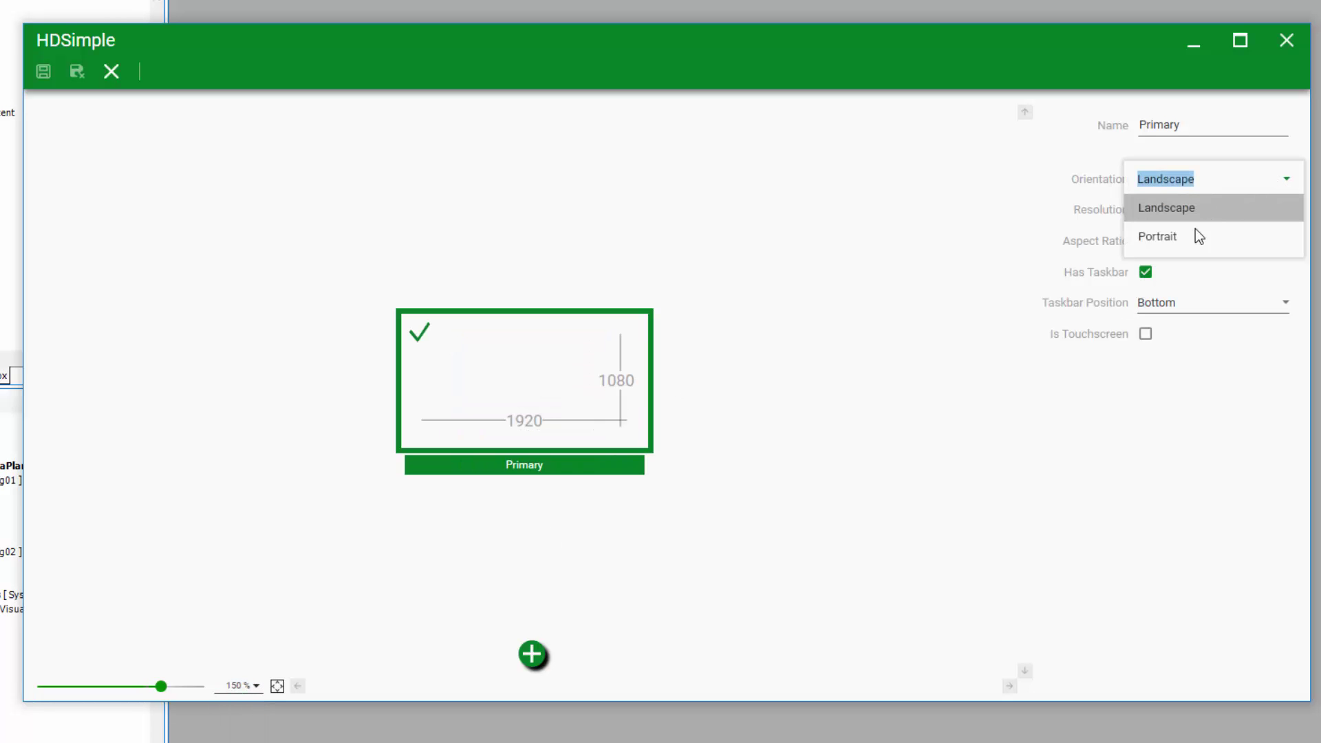
{"action": "left_click", "coordinate": [1198, 236]}
{"action": "left_click", "coordinate": [1285, 180]}
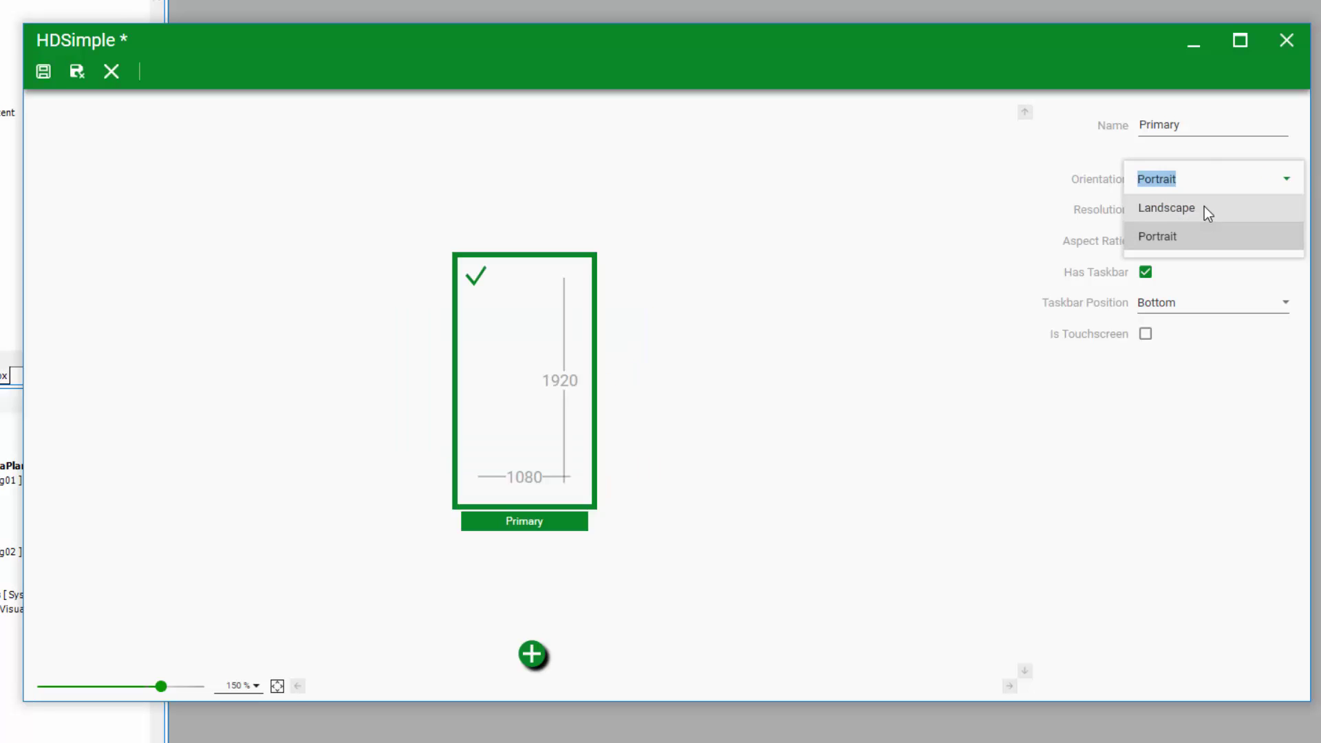
{"action": "left_click", "coordinate": [1204, 208]}
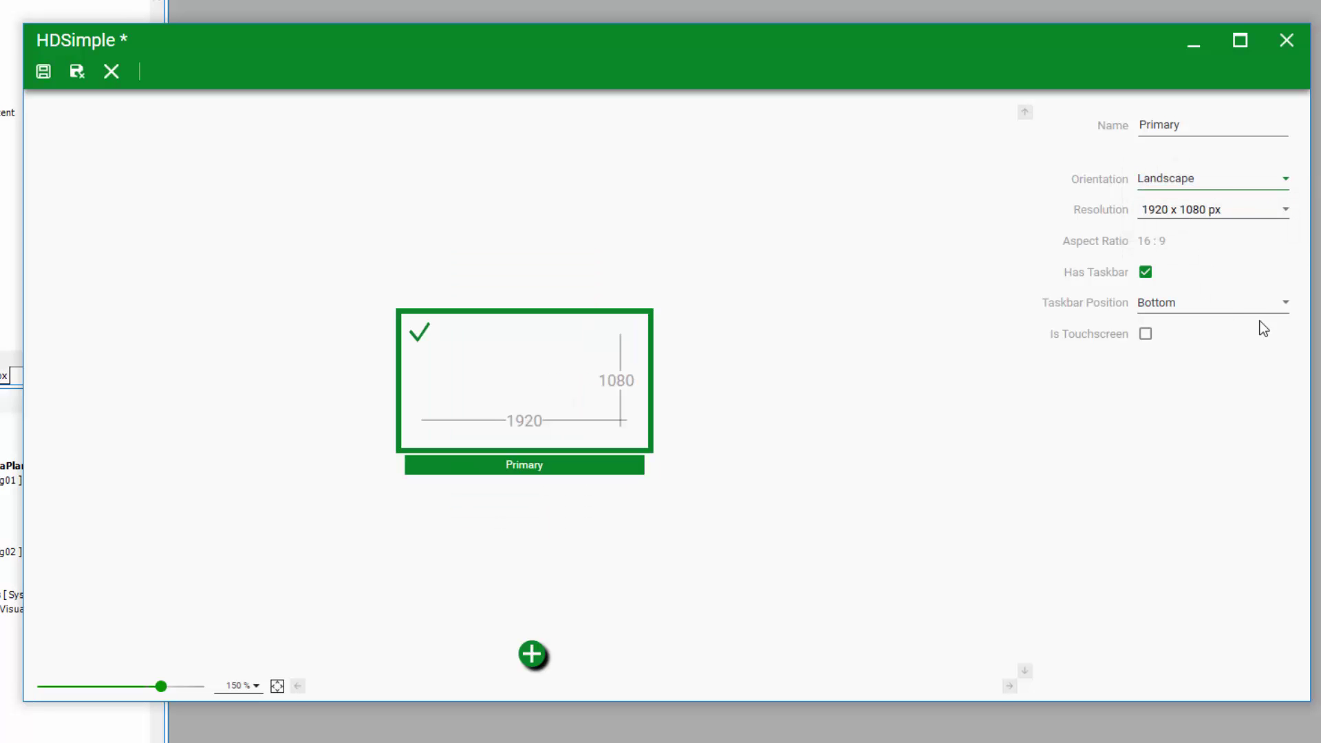
Try the Is Touchscreen option with touch lock None, then turn it back off
{"action": "left_click", "coordinate": [1144, 335]}
{"action": "left_click", "coordinate": [1276, 369]}
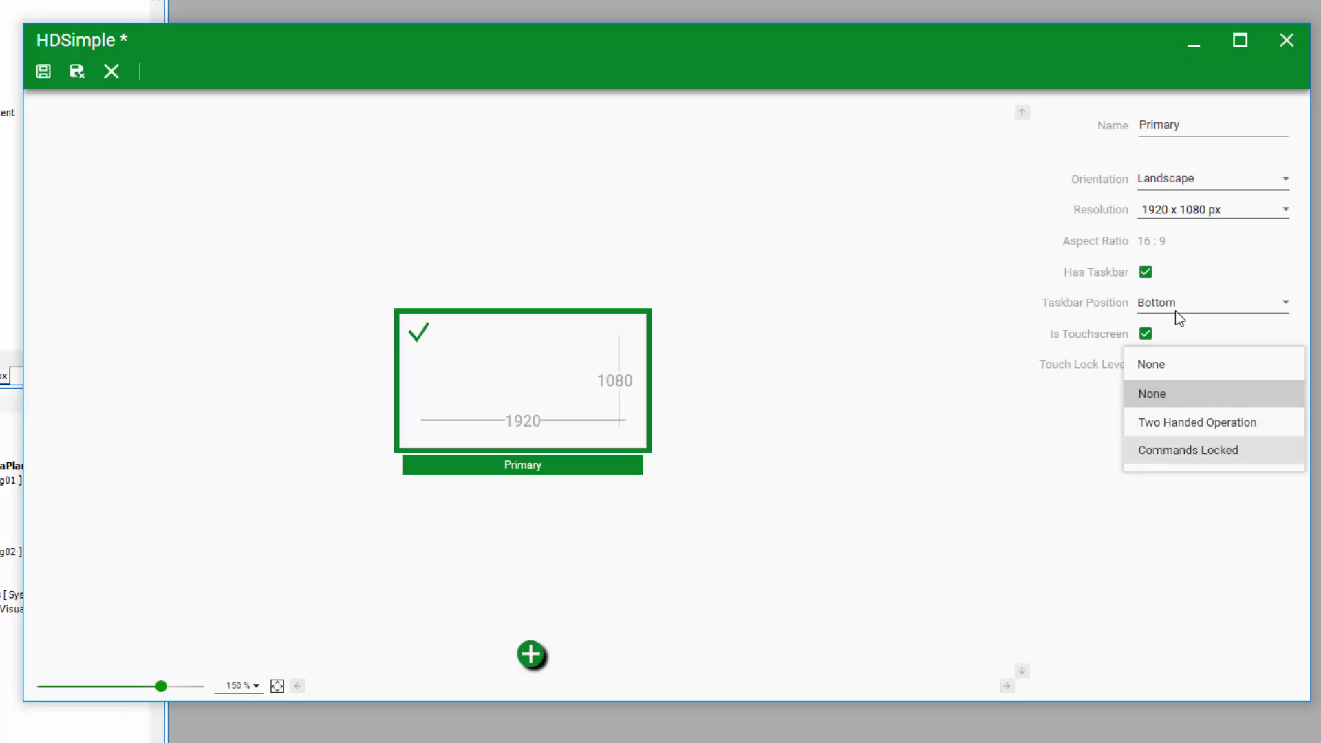
{"action": "left_click", "coordinate": [1146, 335]}
{"action": "left_click", "coordinate": [1146, 335]}
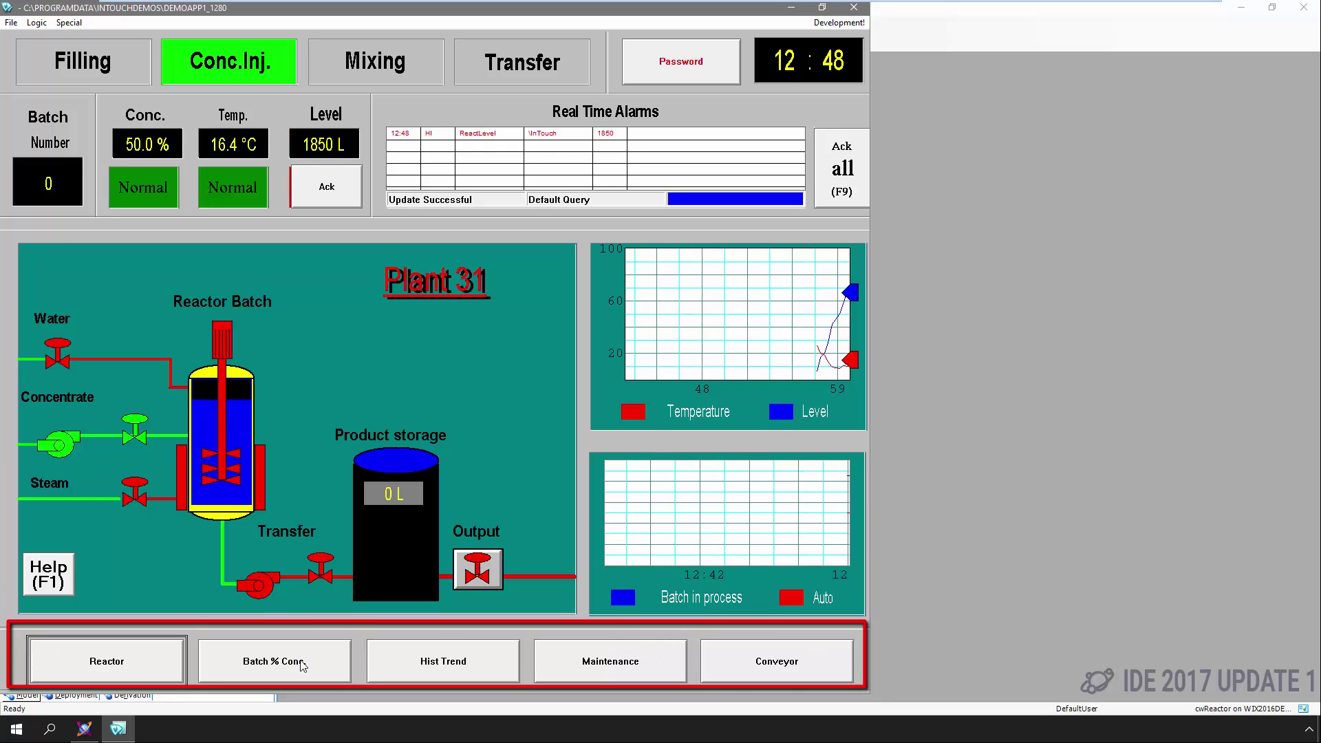
Show the Conveyor screen, return to the reactor overview, then close WindowViewer
{"action": "left_click", "coordinate": [723, 667]}
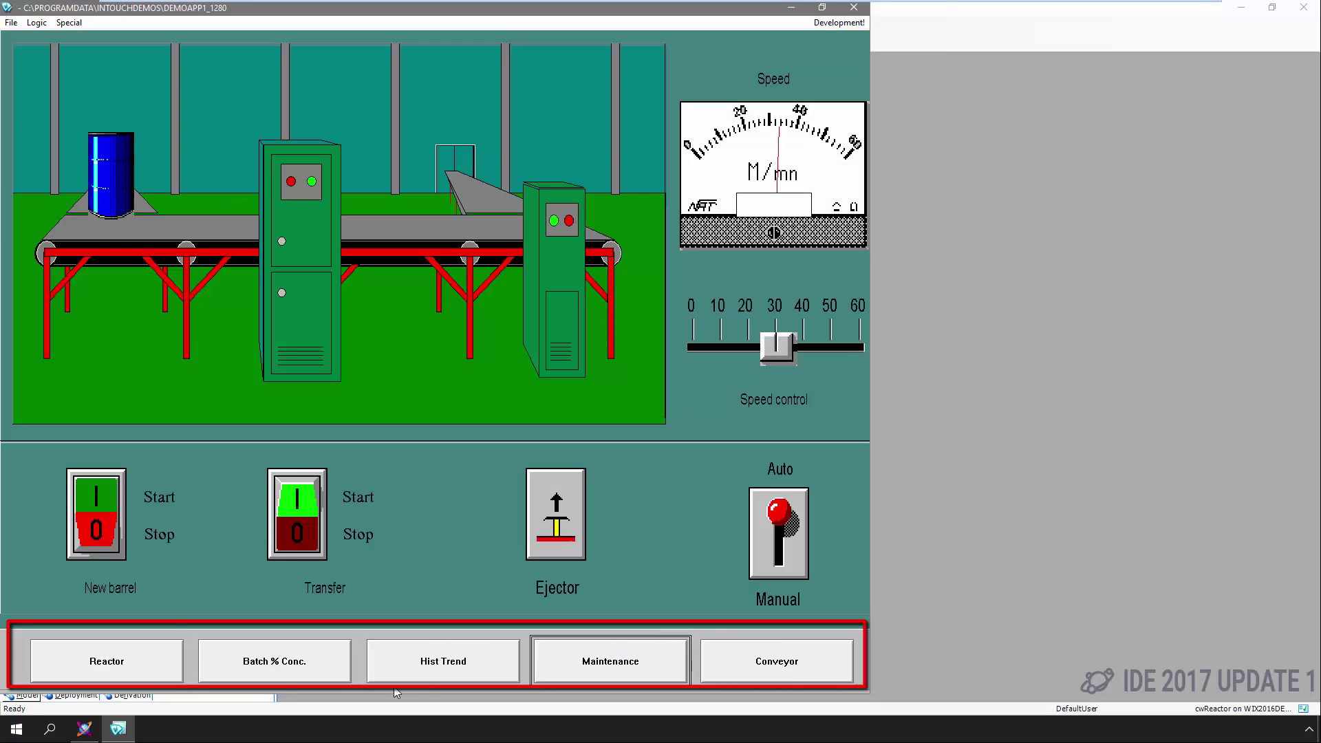
{"action": "left_click", "coordinate": [107, 660]}
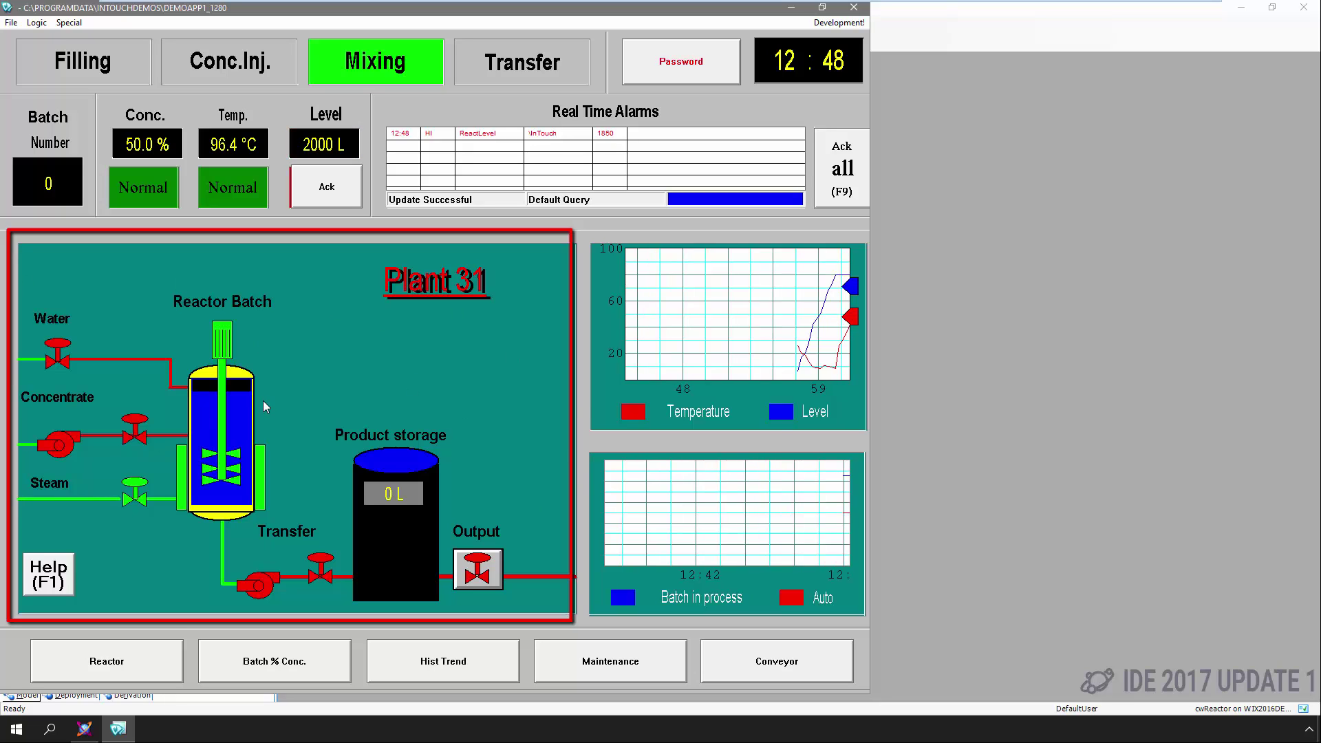
{"action": "left_click", "coordinate": [854, 7]}
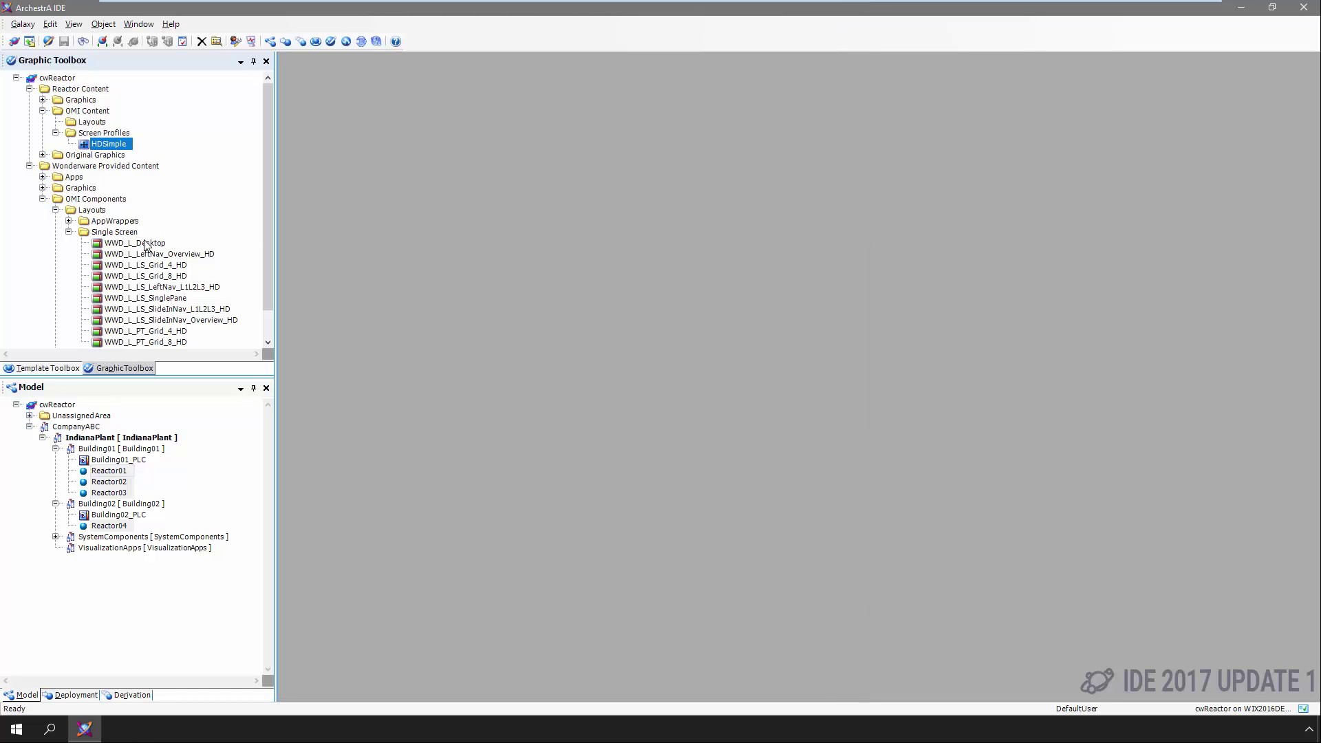
{"action": "left_click", "coordinate": [146, 244]}
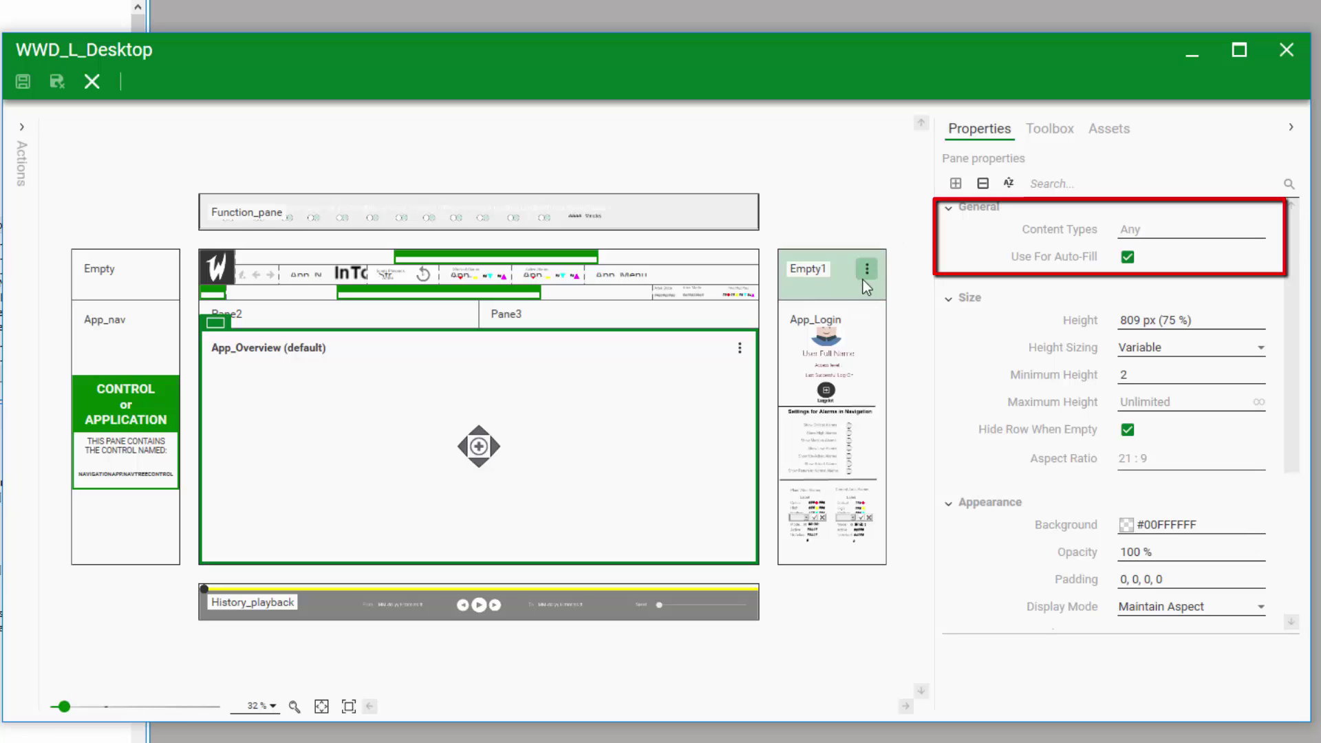
{"action": "left_click", "coordinate": [866, 333]}
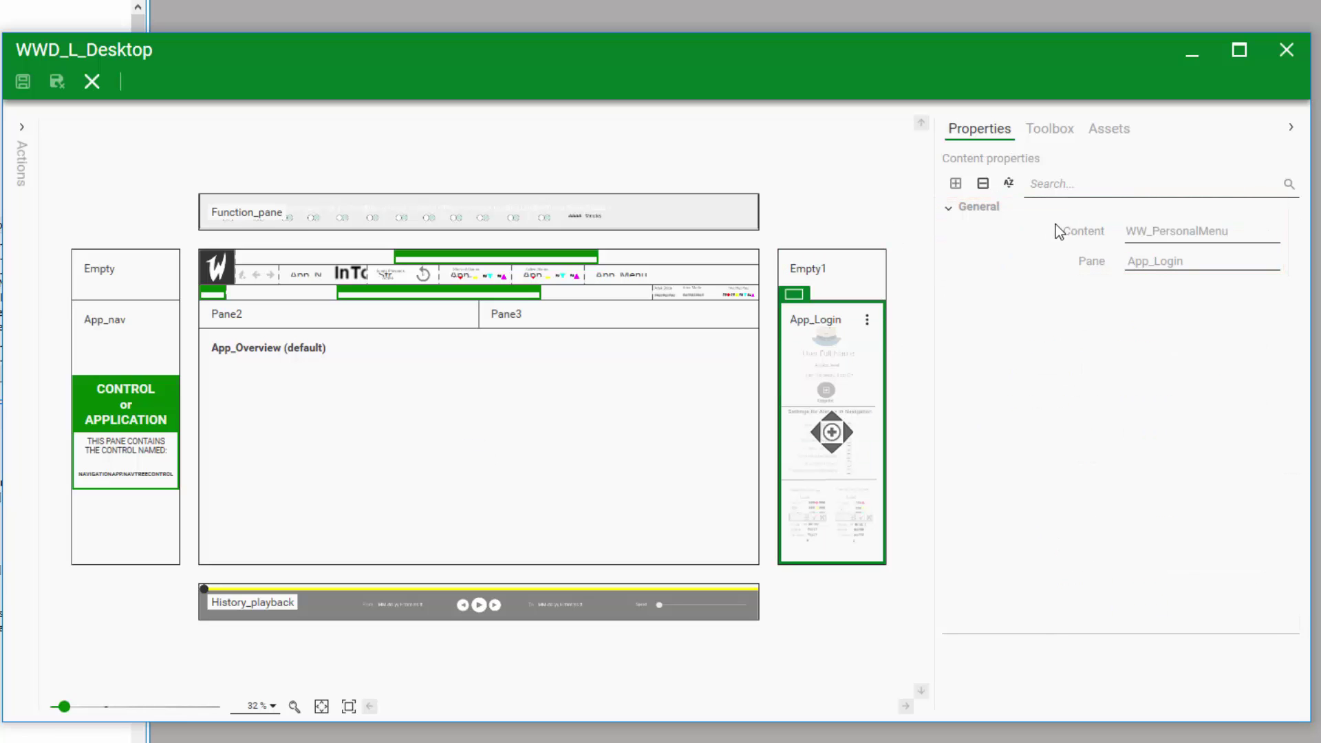
{"action": "left_click", "coordinate": [655, 423]}
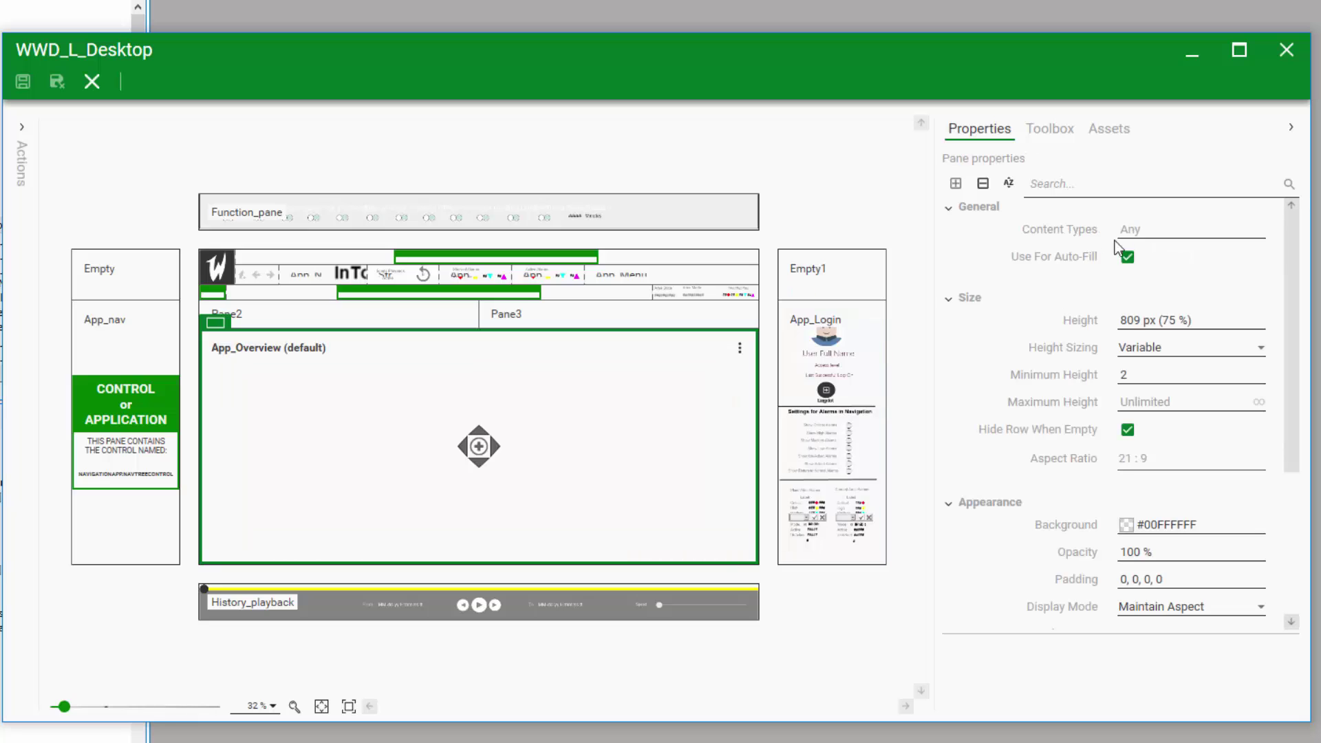
{"action": "left_click", "coordinate": [91, 338]}
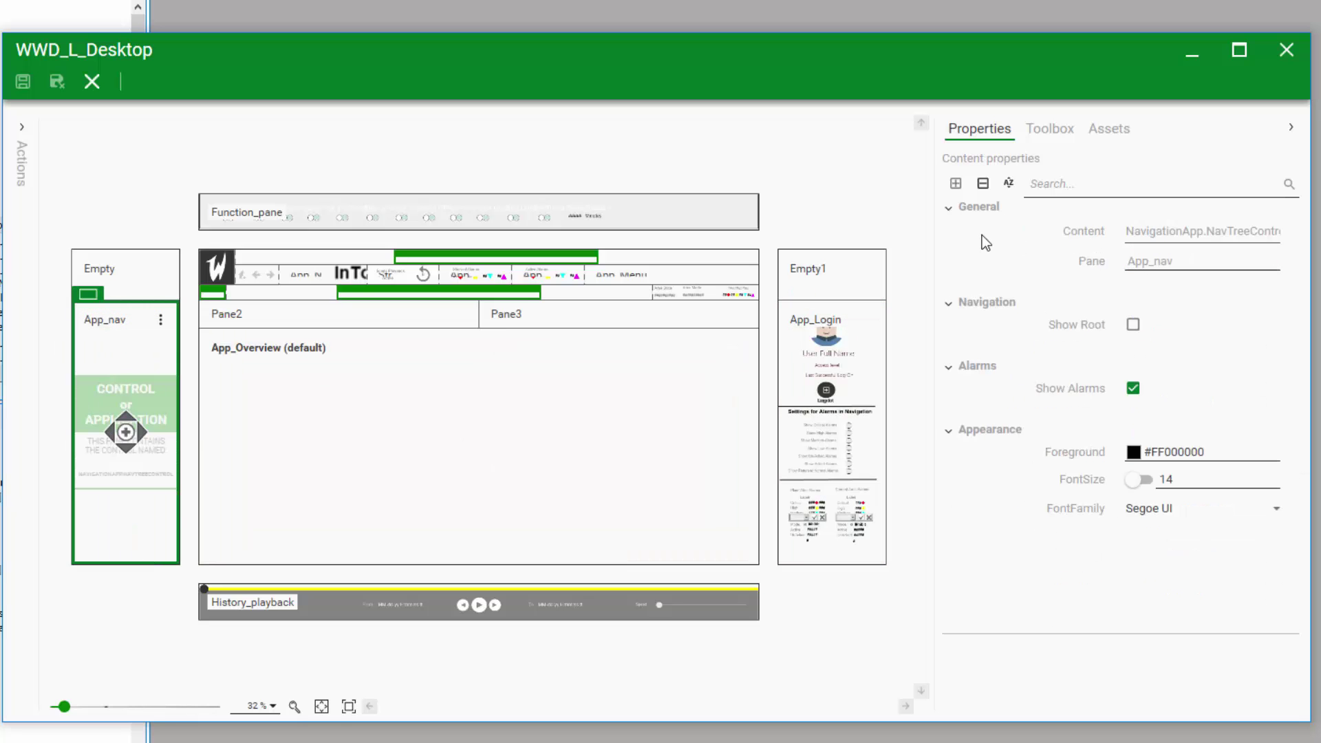
{"action": "left_click", "coordinate": [1286, 50]}
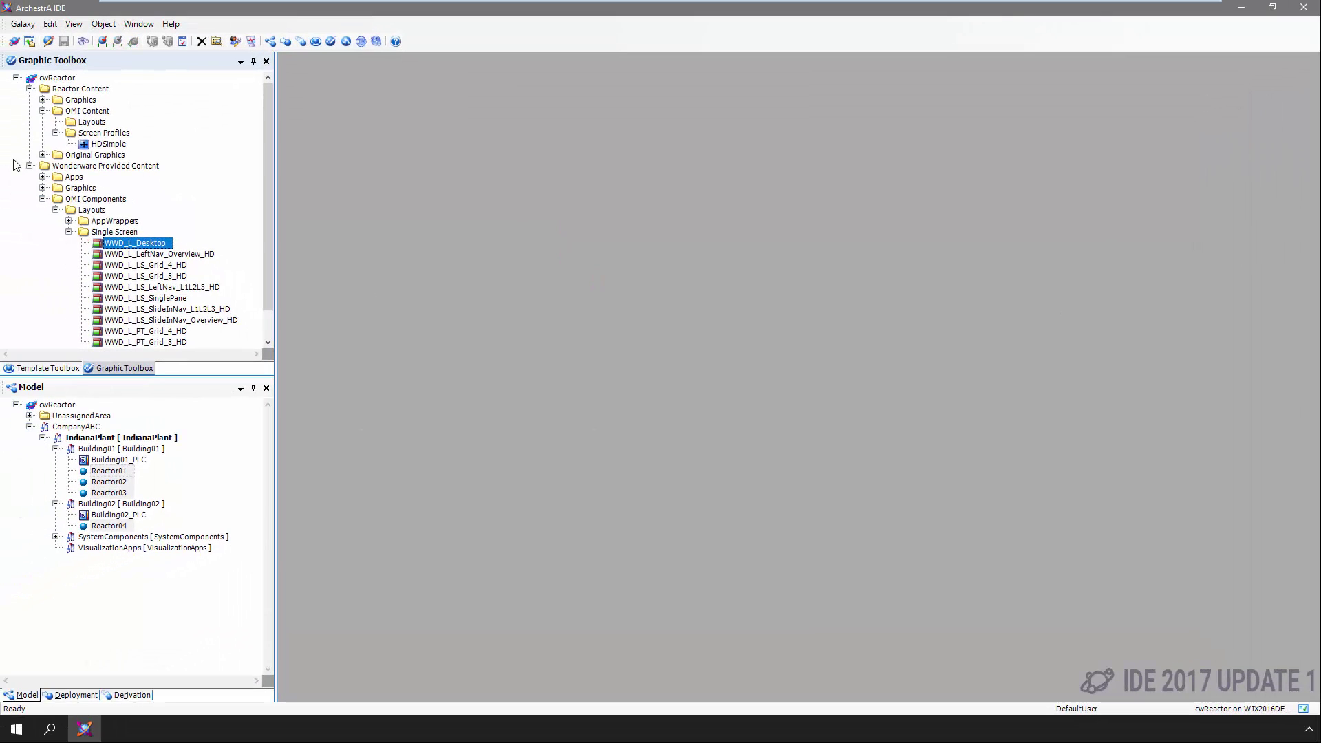
Create a new layout named BasicPanel under Layouts and open it for editing
{"action": "right_click", "coordinate": [58, 116]}
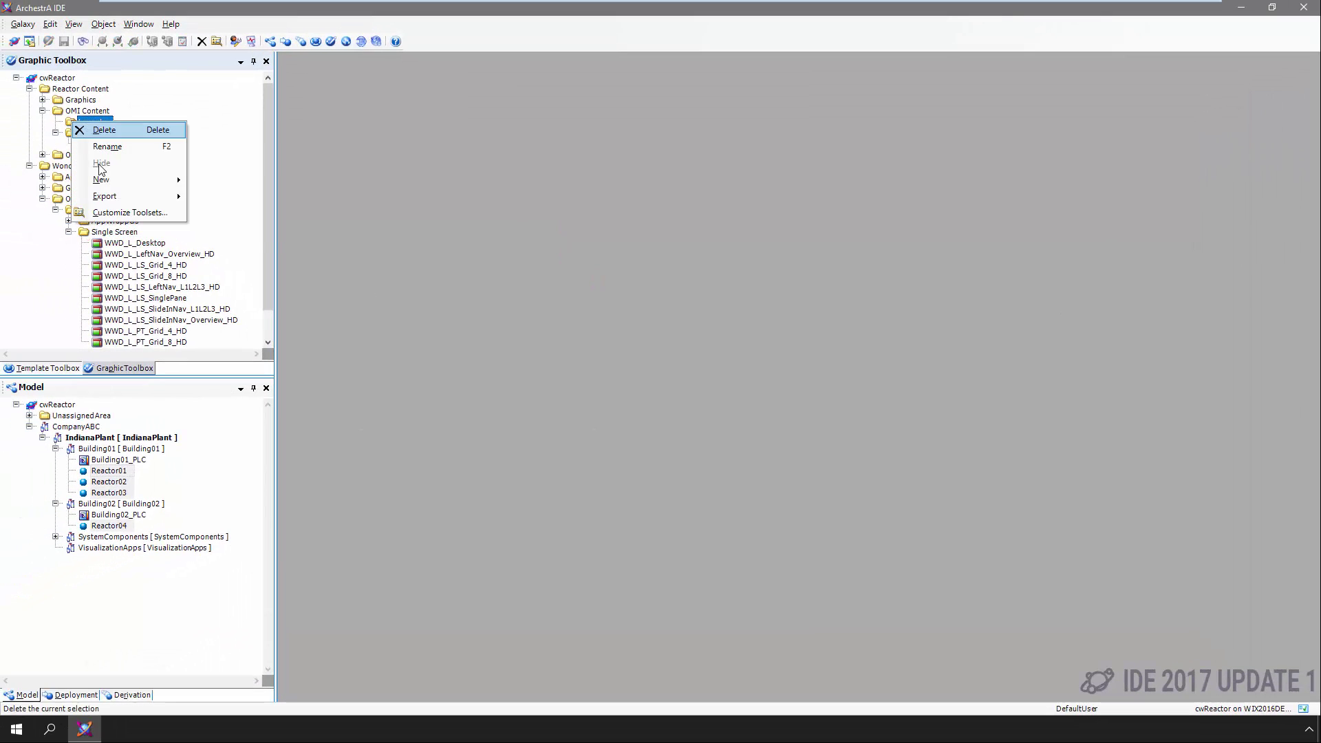
{"action": "mouse_move", "coordinate": [127, 180]}
{"action": "left_click", "coordinate": [220, 213]}
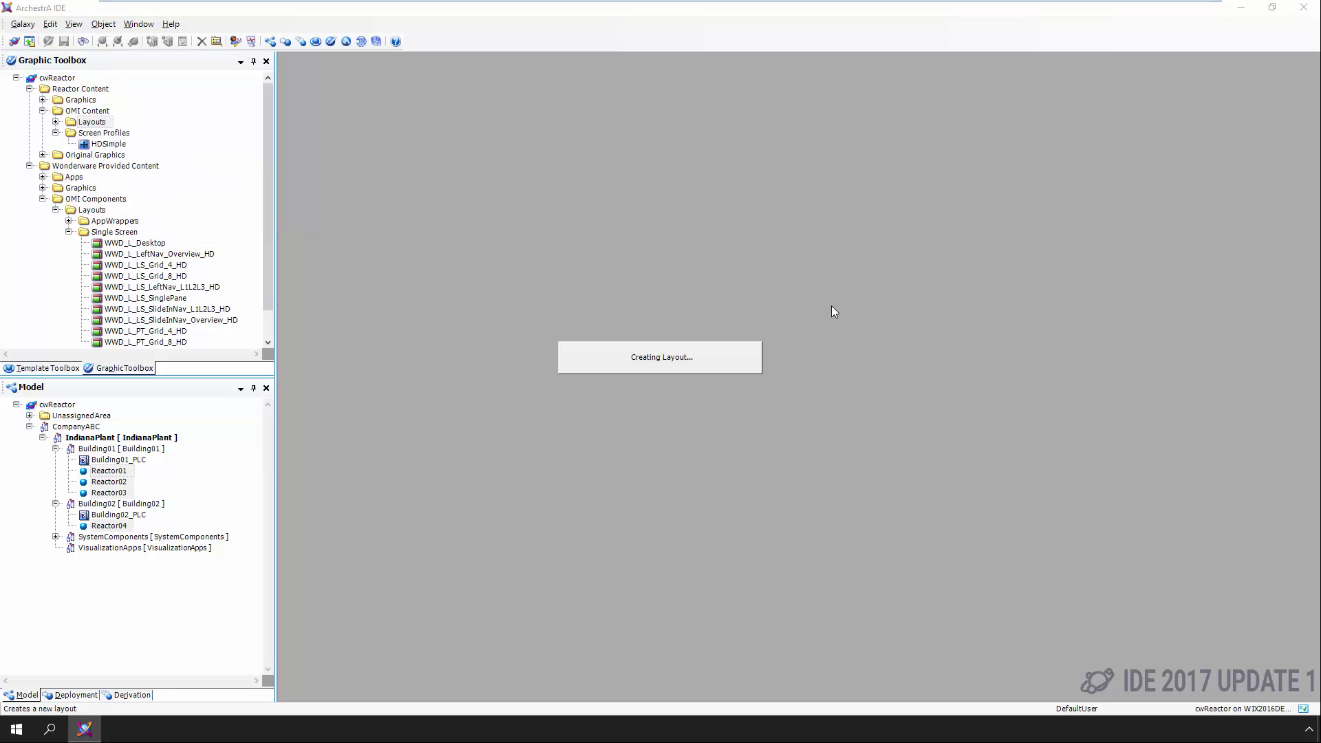
{"action": "type", "text": "BasicPanel"}
{"action": "key", "text": "Return"}
{"action": "double_click", "coordinate": [109, 136]}
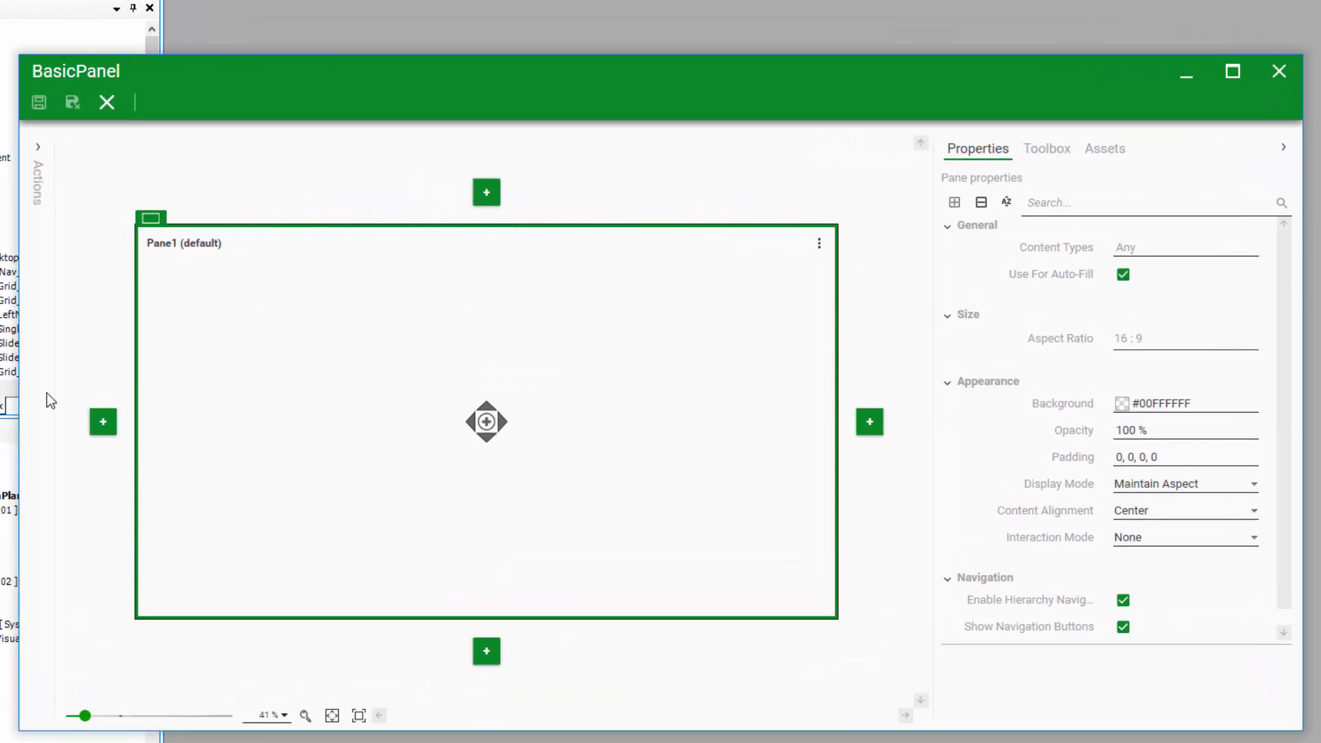
Split off a narrow left pane named Navigation and rename the default pane Main
{"action": "left_click", "coordinate": [471, 421]}
{"action": "left_click_drag", "start_coordinate": [487, 392], "coordinate": [277, 386]}
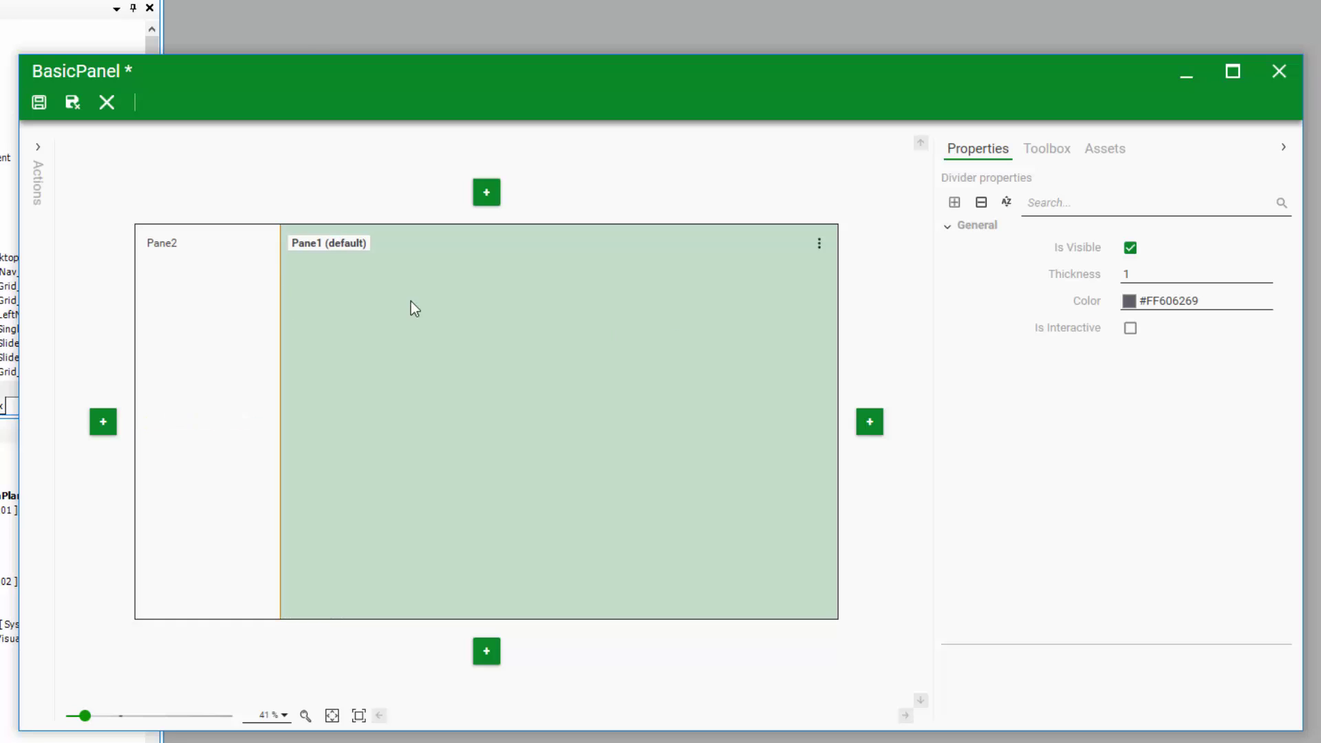
{"action": "left_click", "coordinate": [161, 249]}
{"action": "double_click", "coordinate": [161, 245]}
{"action": "type", "text": "Navigation"}
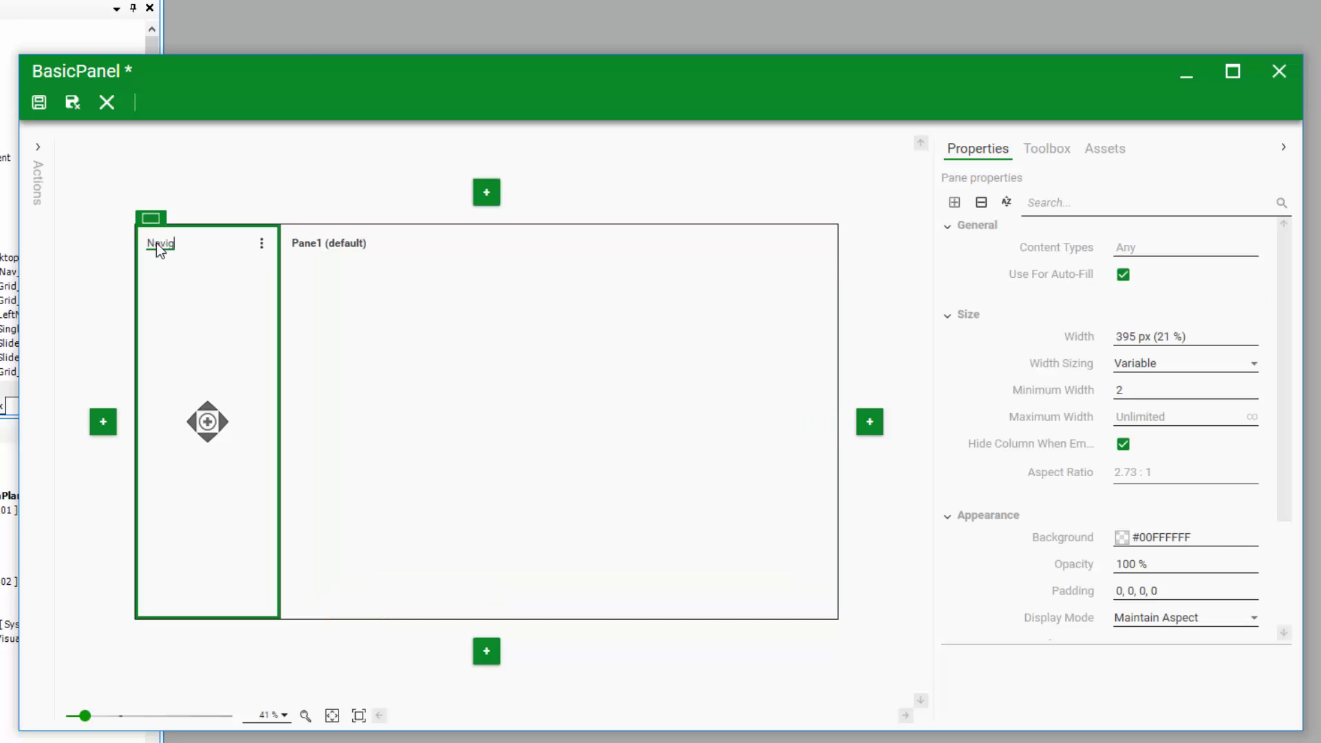
{"action": "left_click", "coordinate": [309, 248]}
{"action": "left_click", "coordinate": [311, 244]}
{"action": "type", "text": "Main"}
{"action": "key", "text": "Return"}
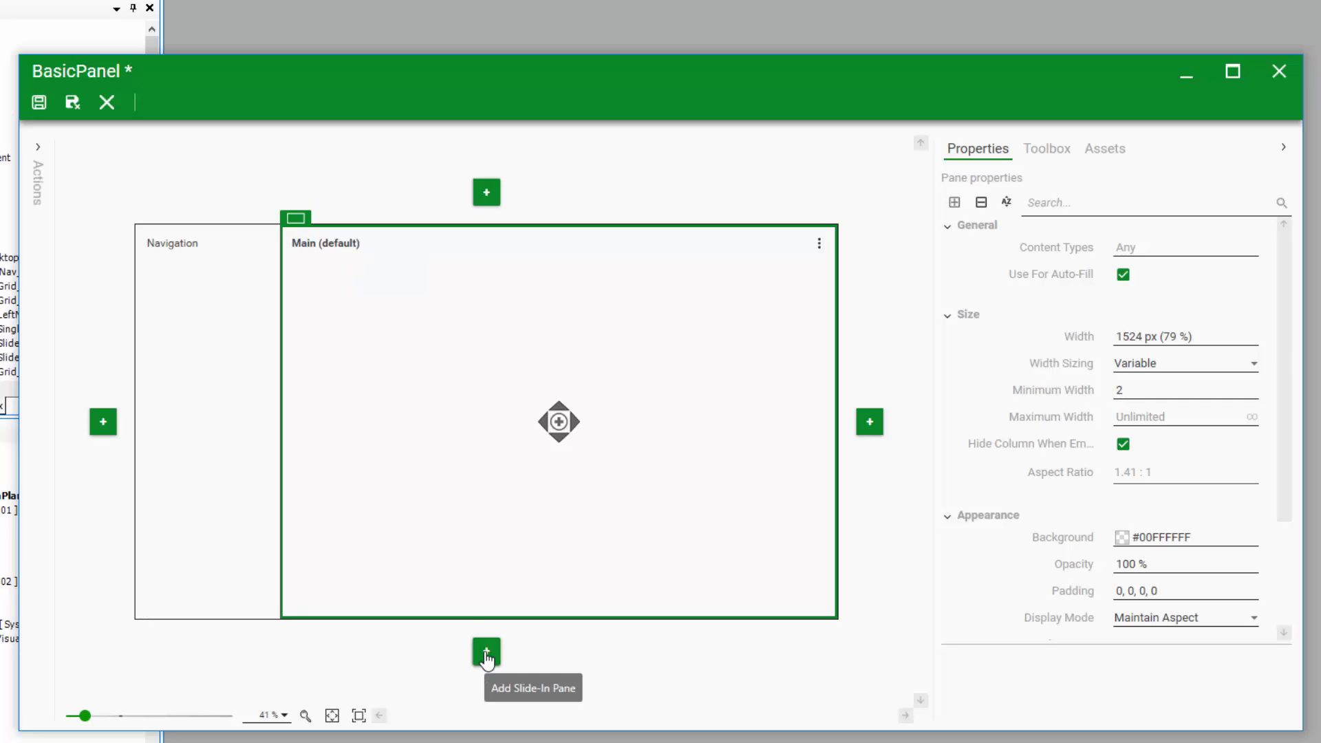
Add a slide-in pane below Main and name it Alarms
{"action": "left_click", "coordinate": [486, 654]}
{"action": "double_click", "coordinate": [196, 608]}
{"action": "left_click", "coordinate": [198, 609]}
{"action": "double_click", "coordinate": [198, 609]}
{"action": "type", "text": "Alarms"}
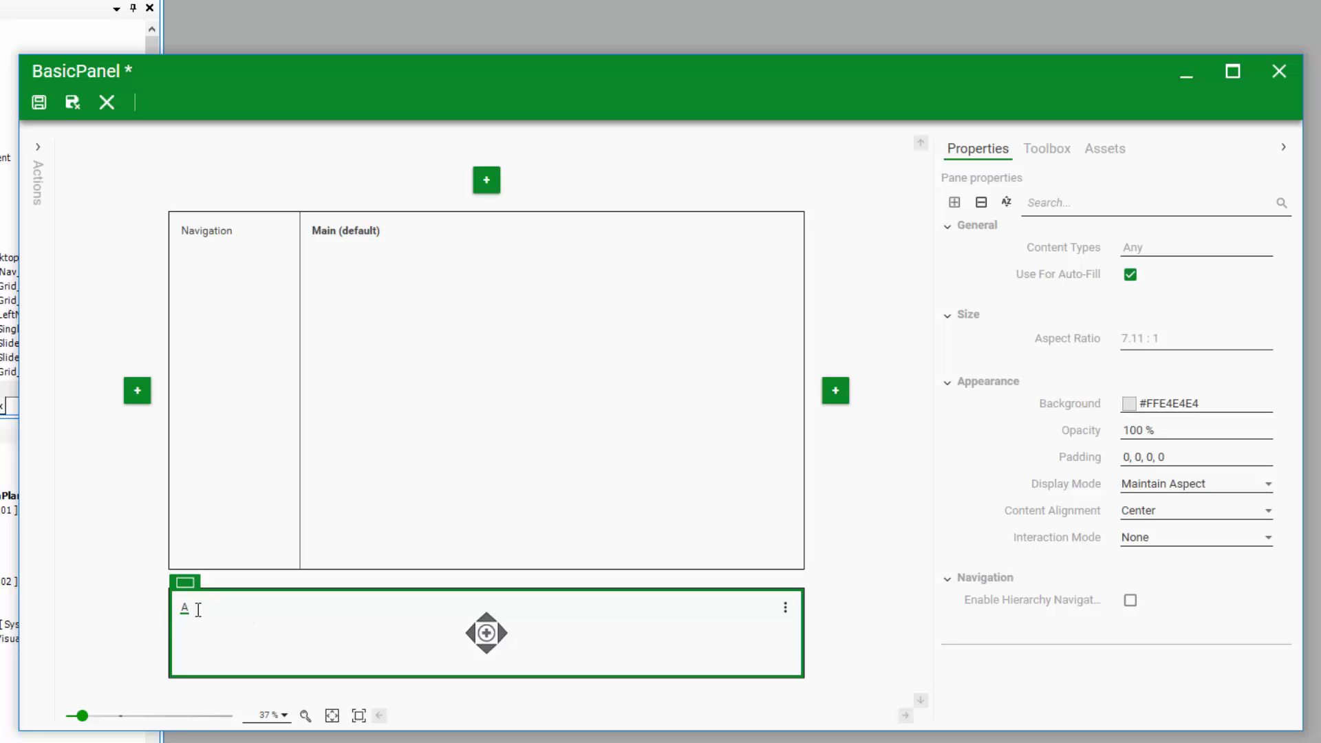
{"action": "left_click", "coordinate": [231, 390]}
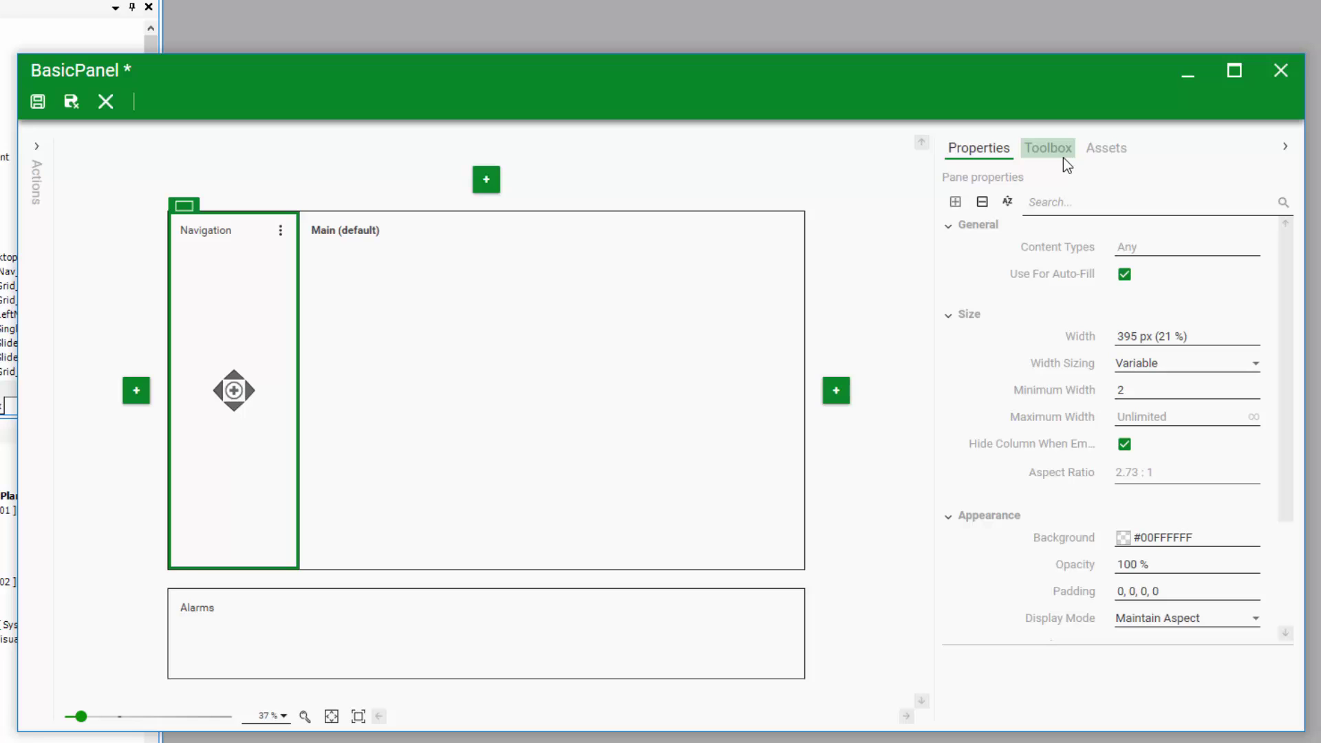
Browse Wonderware Provided Content > Apps > InTouch OMI Apps to NavigationApp's controls
{"action": "left_click", "coordinate": [1063, 158]}
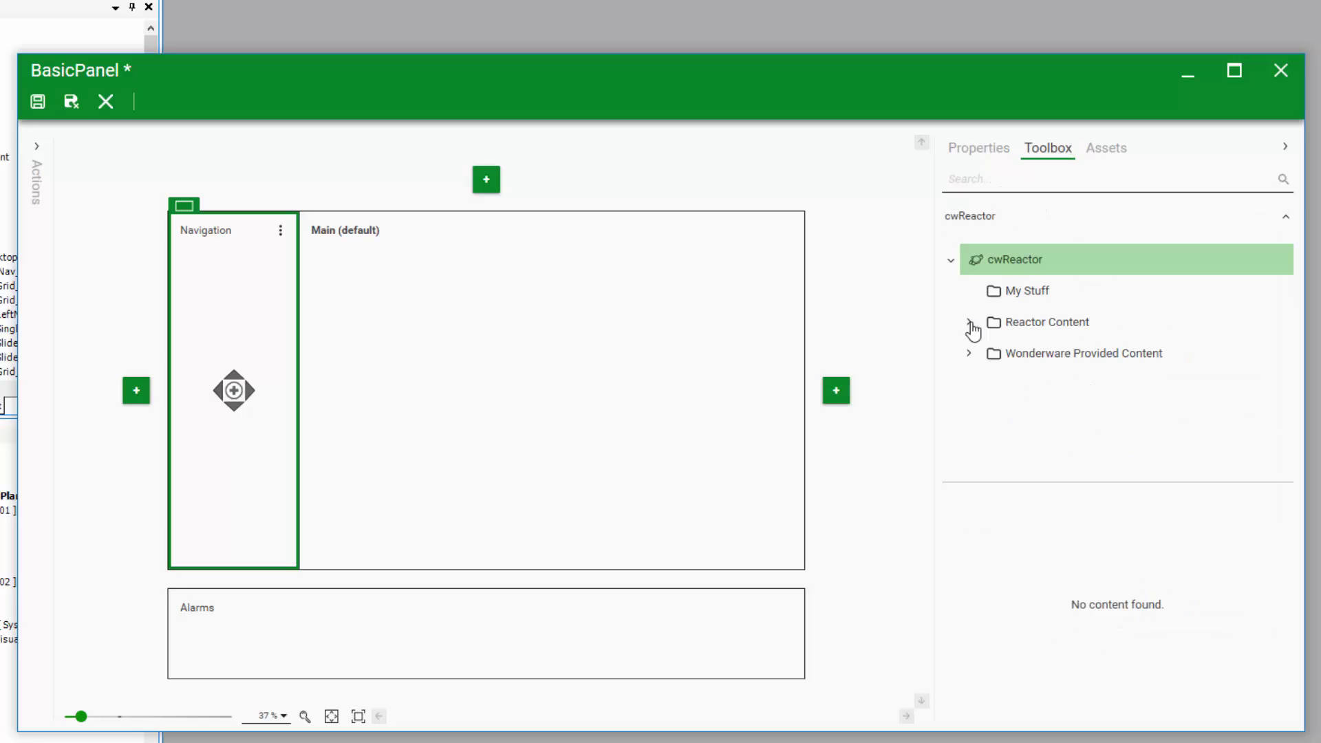
{"action": "left_click", "coordinate": [969, 354]}
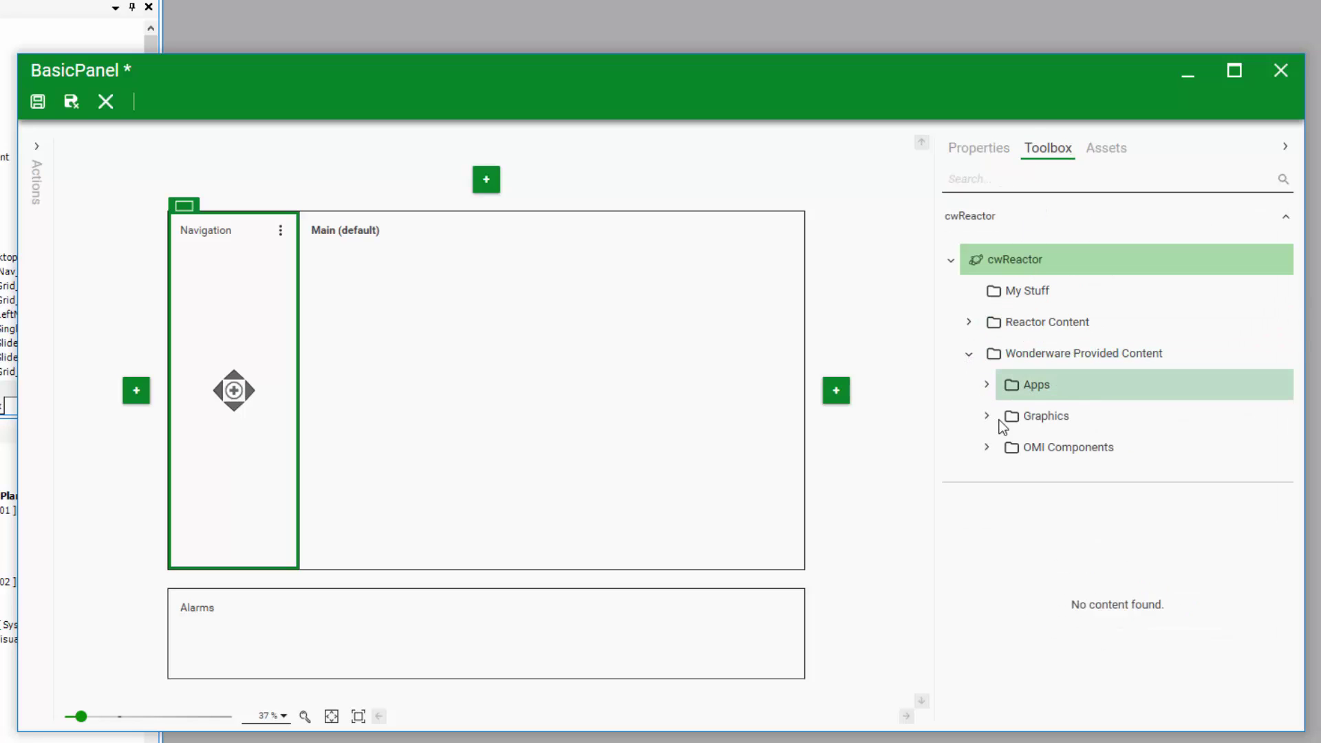
{"action": "left_click", "coordinate": [988, 386]}
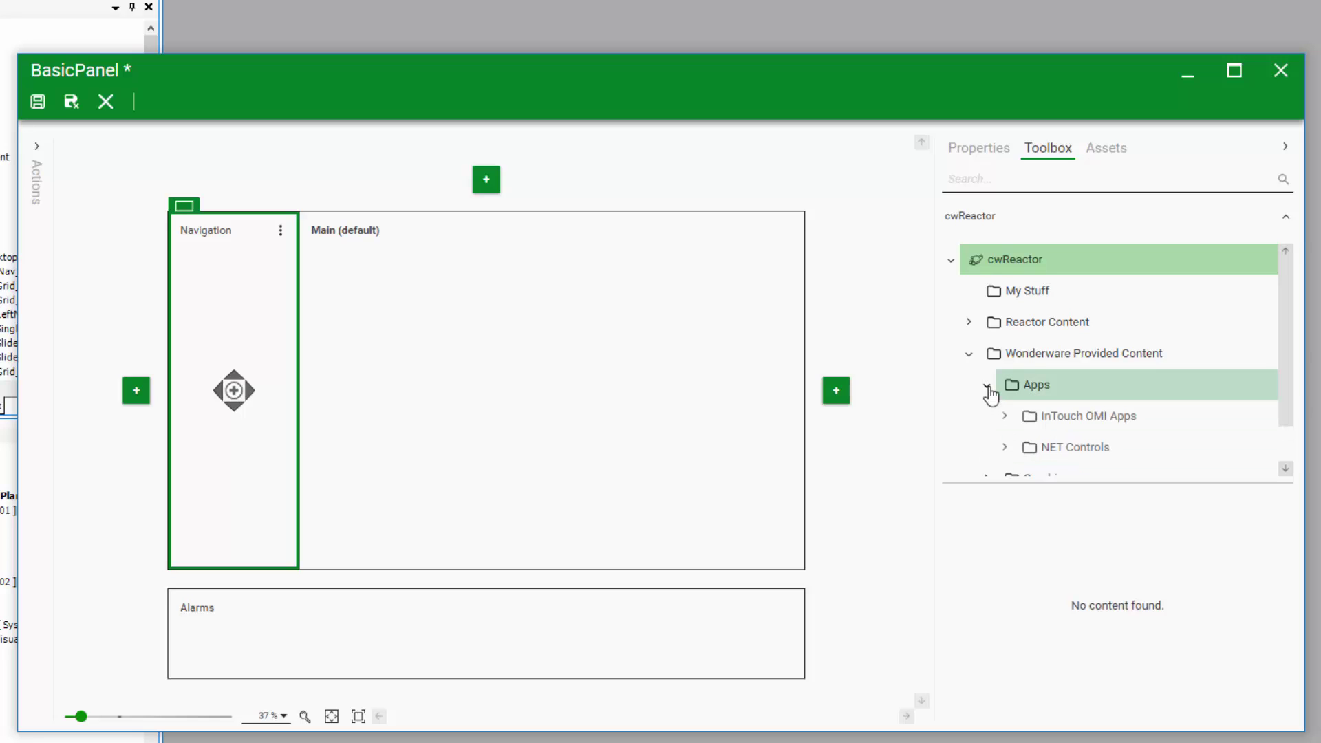
{"action": "left_click", "coordinate": [1004, 418]}
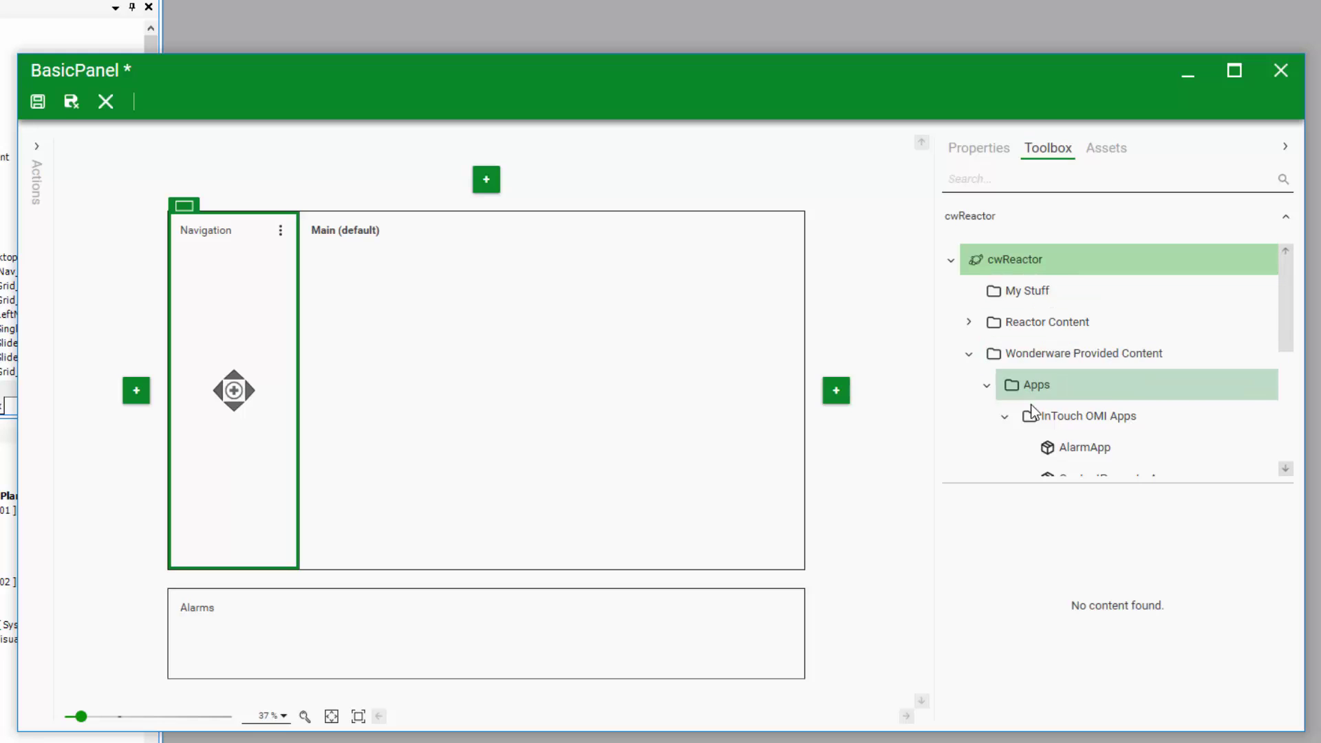
{"action": "scroll", "coordinate": [1109, 429], "scroll_direction": "down", "scroll_amount": 3}
{"action": "left_click", "coordinate": [1095, 441]}
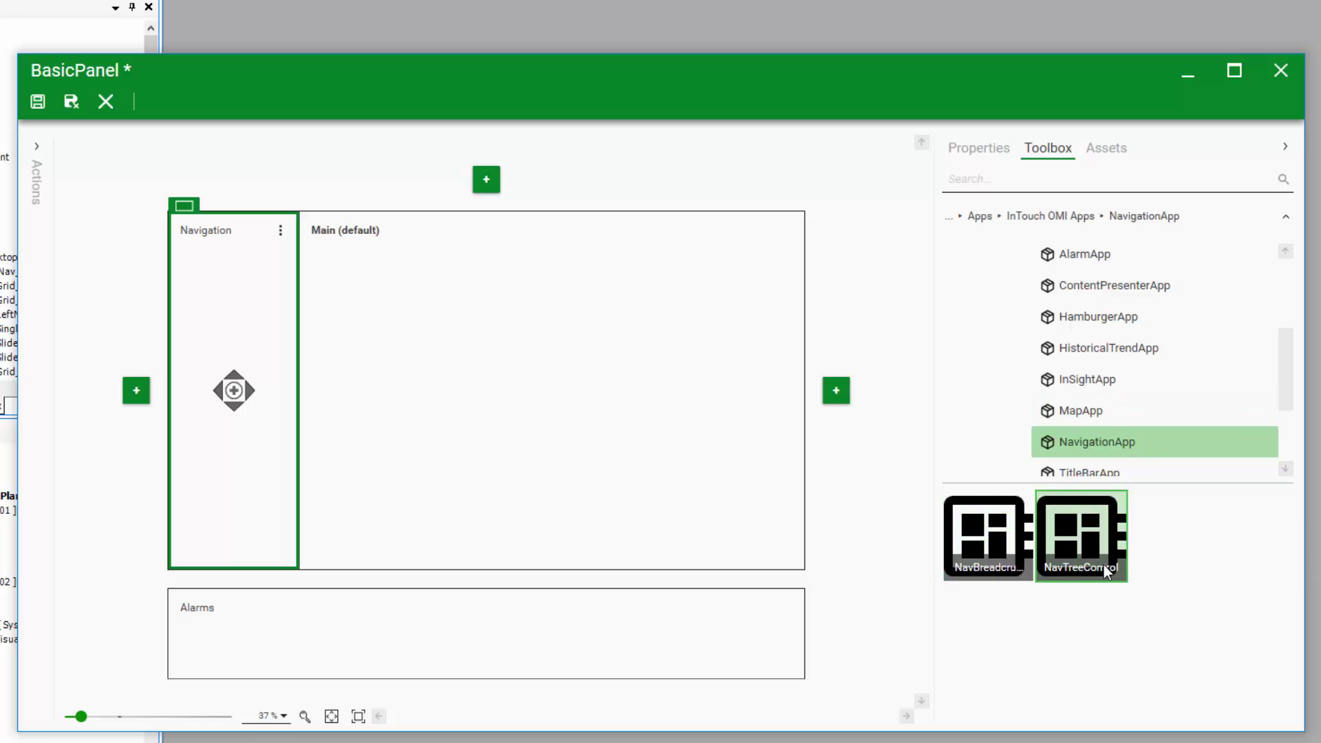
Place NavTreeControl in the Navigation pane and turn on Show Root
{"action": "left_click_drag", "start_coordinate": [1089, 576], "coordinate": [245, 316]}
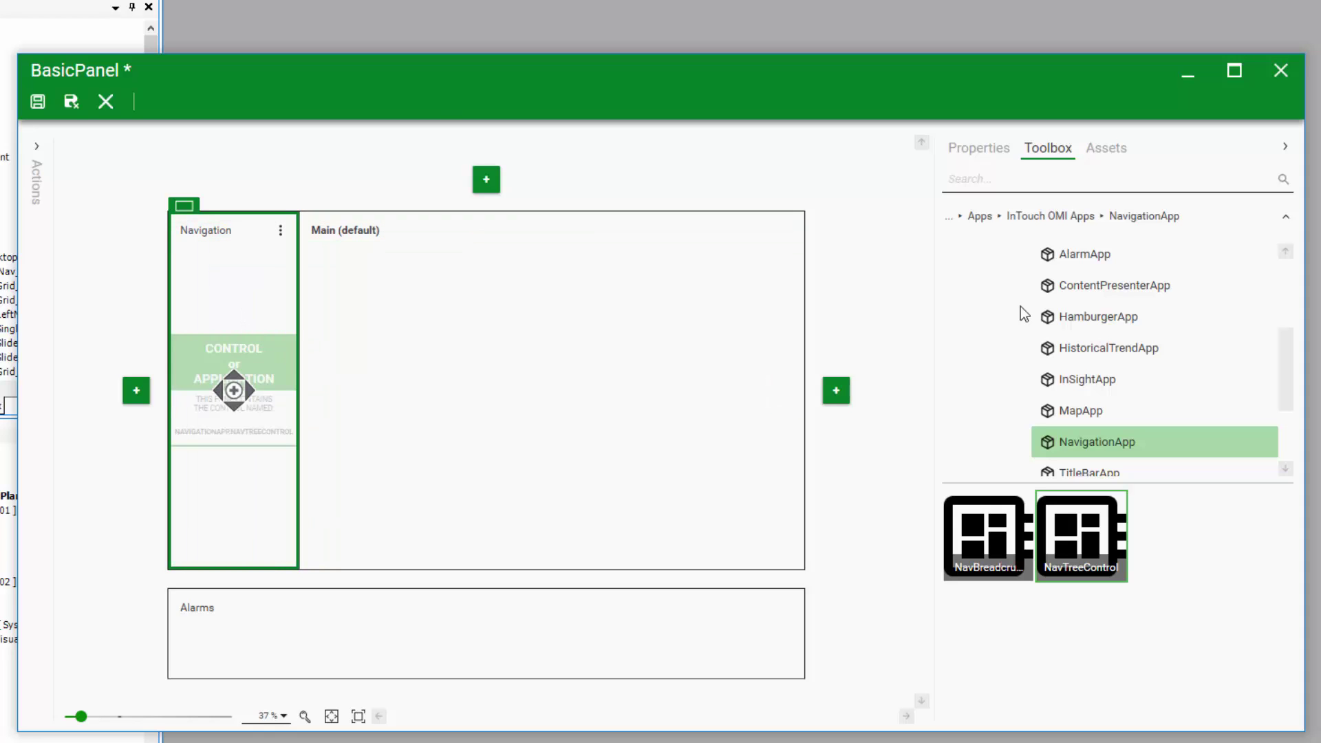
{"action": "left_click", "coordinate": [993, 151]}
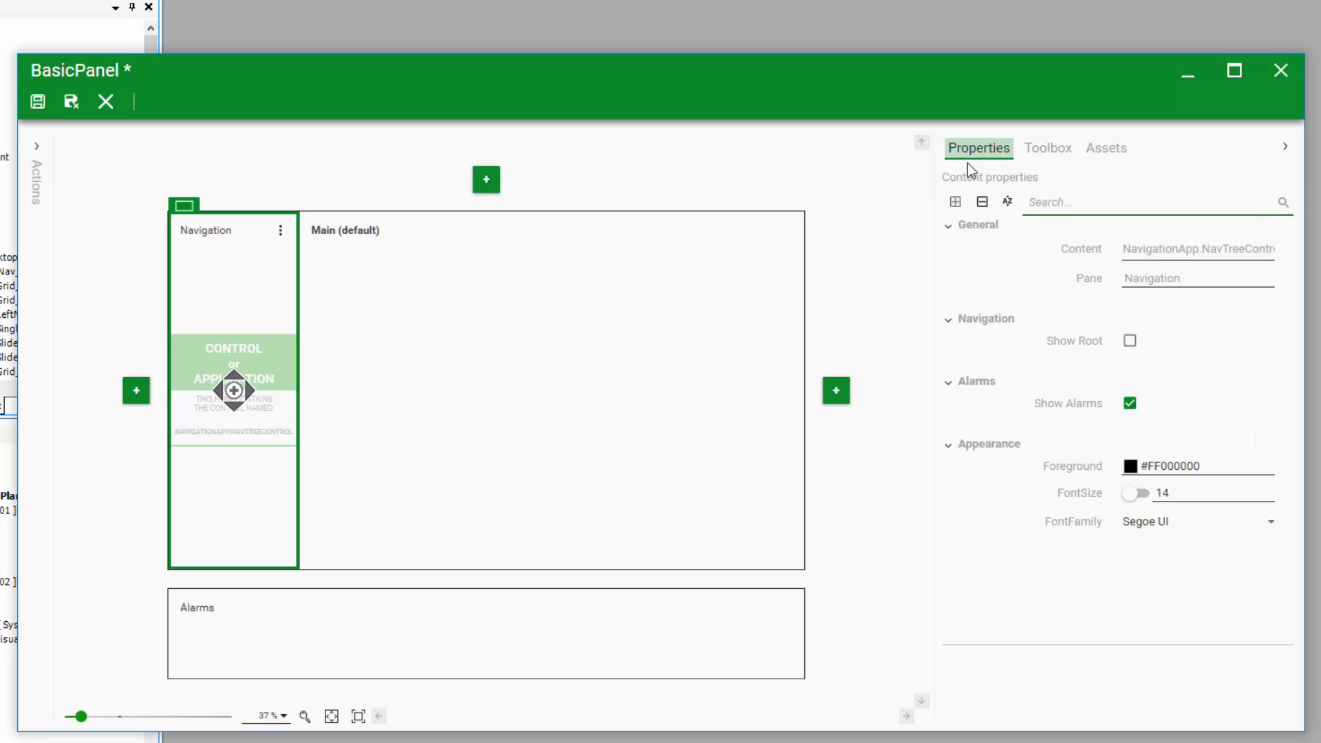
{"action": "left_click", "coordinate": [1131, 344]}
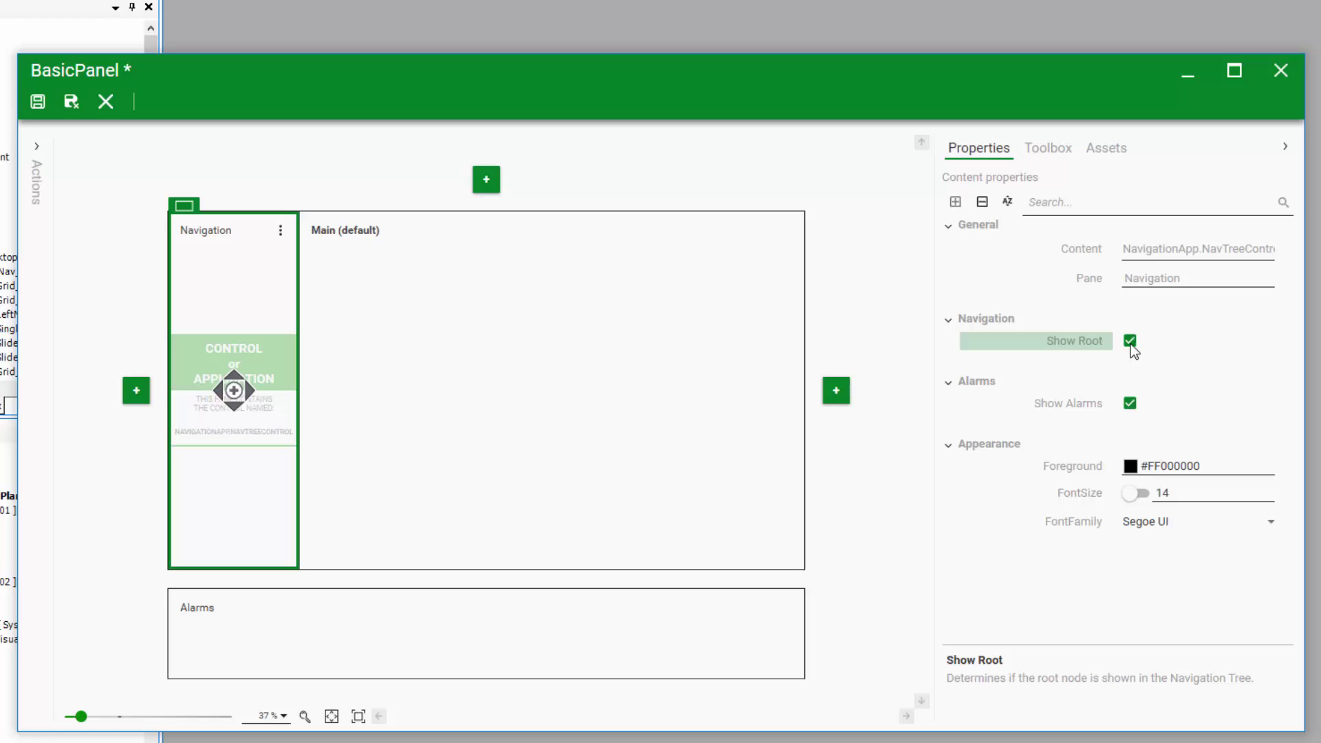
{"action": "left_click", "coordinate": [451, 612]}
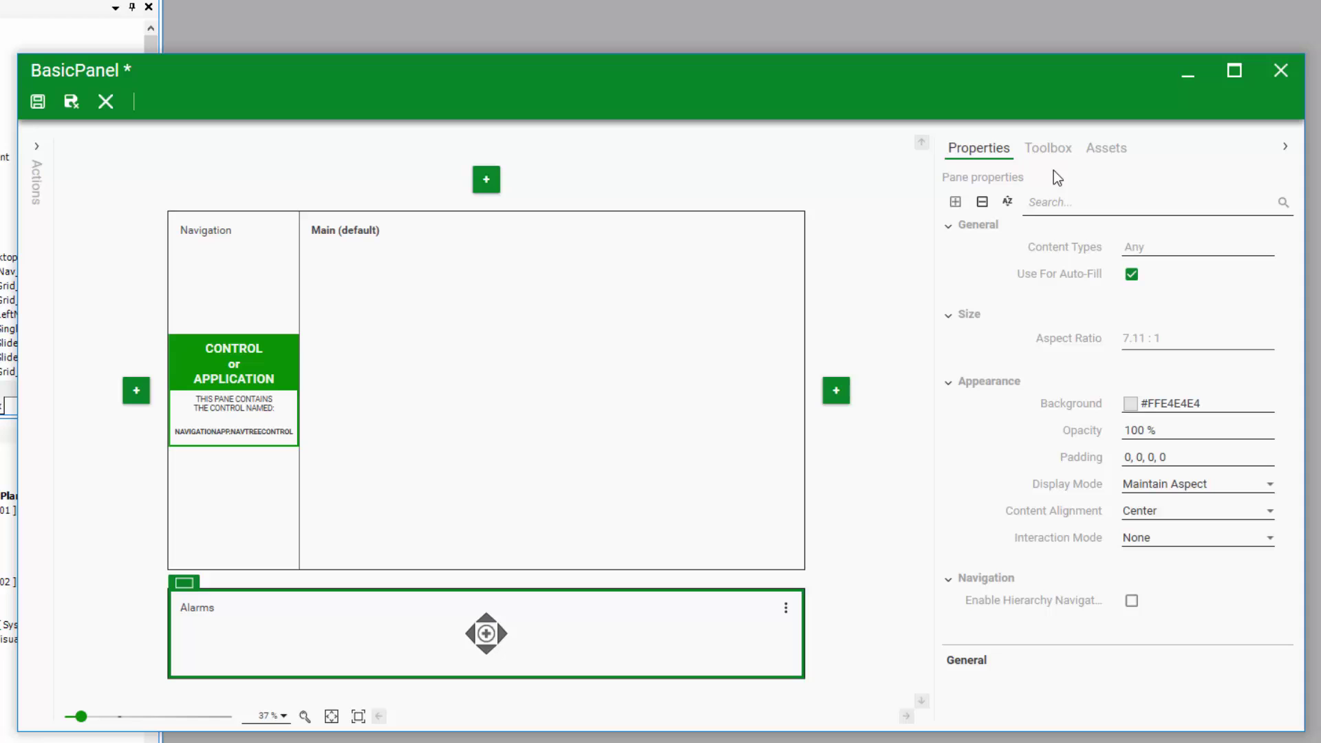
Place AlarmApp's AlarmControl in the Alarms pane with alarm query \Galaxy!CompanyABC
{"action": "left_click", "coordinate": [1047, 148]}
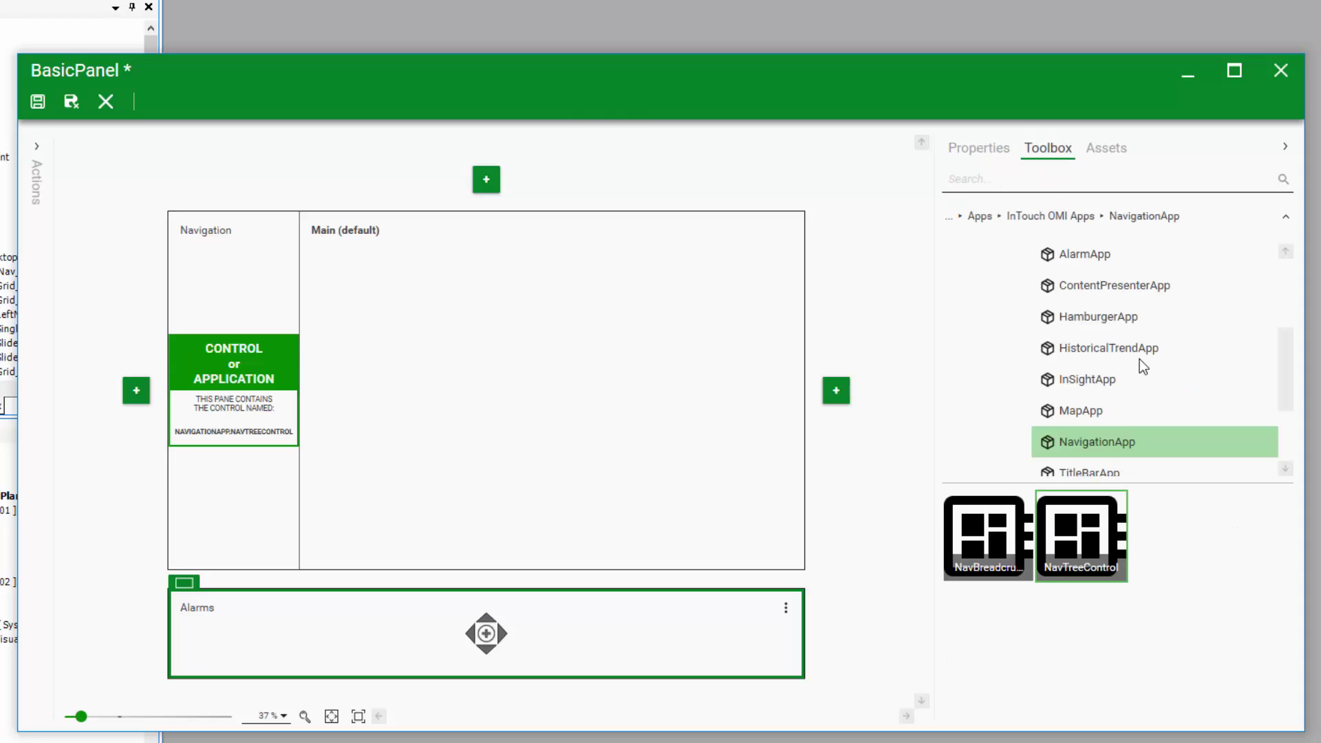
{"action": "left_click", "coordinate": [1075, 260]}
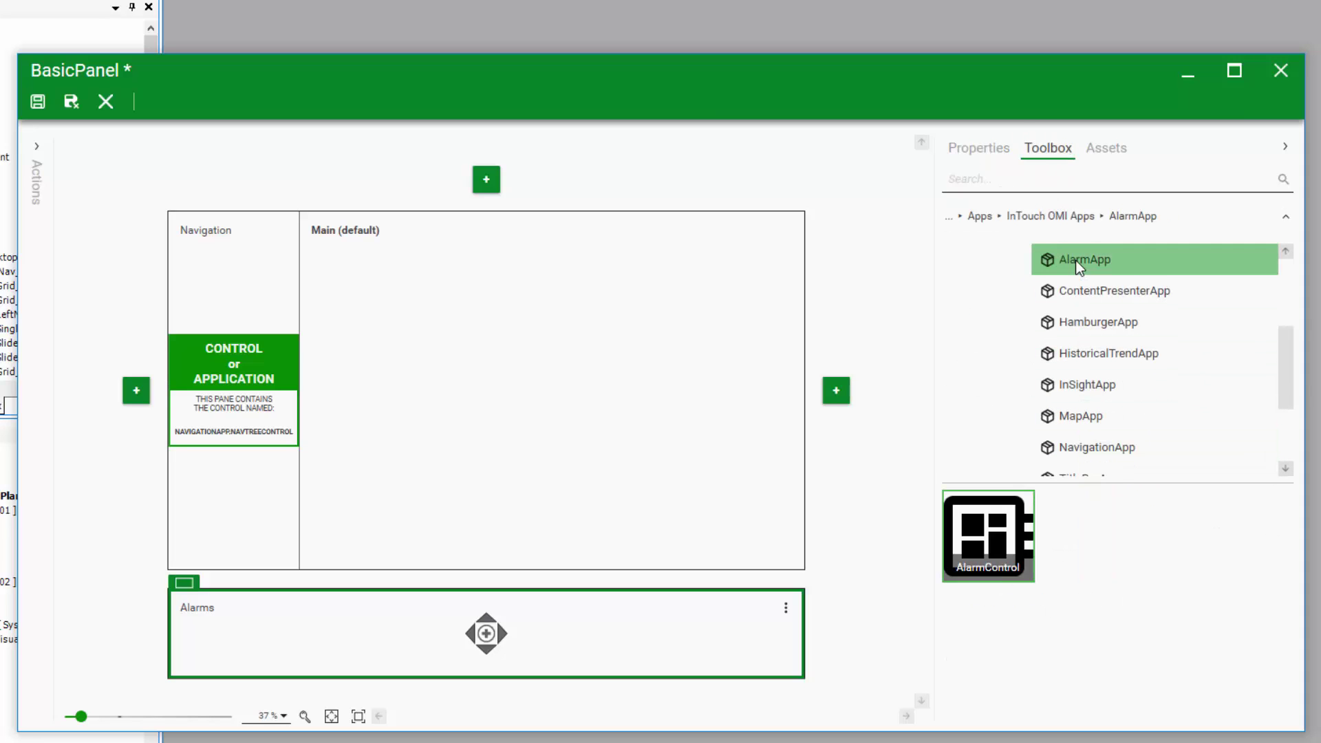
{"action": "left_click_drag", "start_coordinate": [990, 536], "coordinate": [611, 626]}
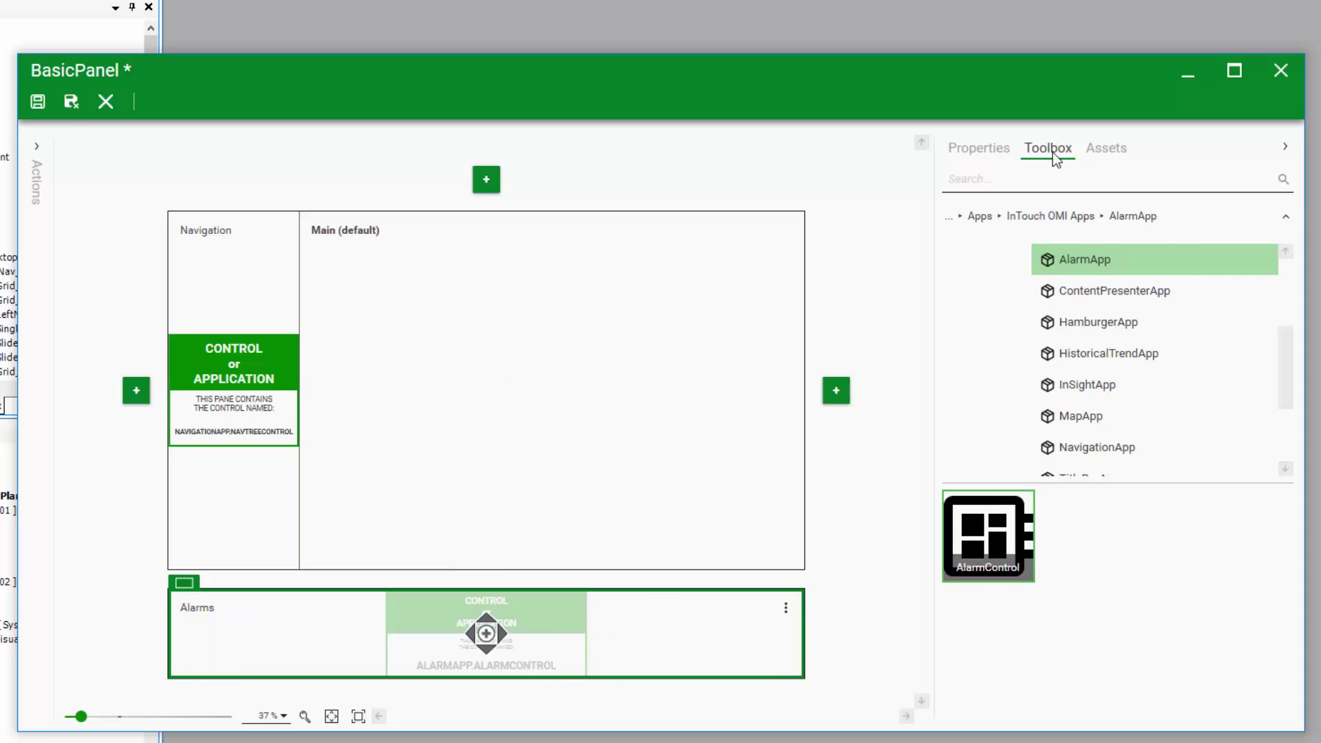
{"action": "left_click", "coordinate": [990, 147]}
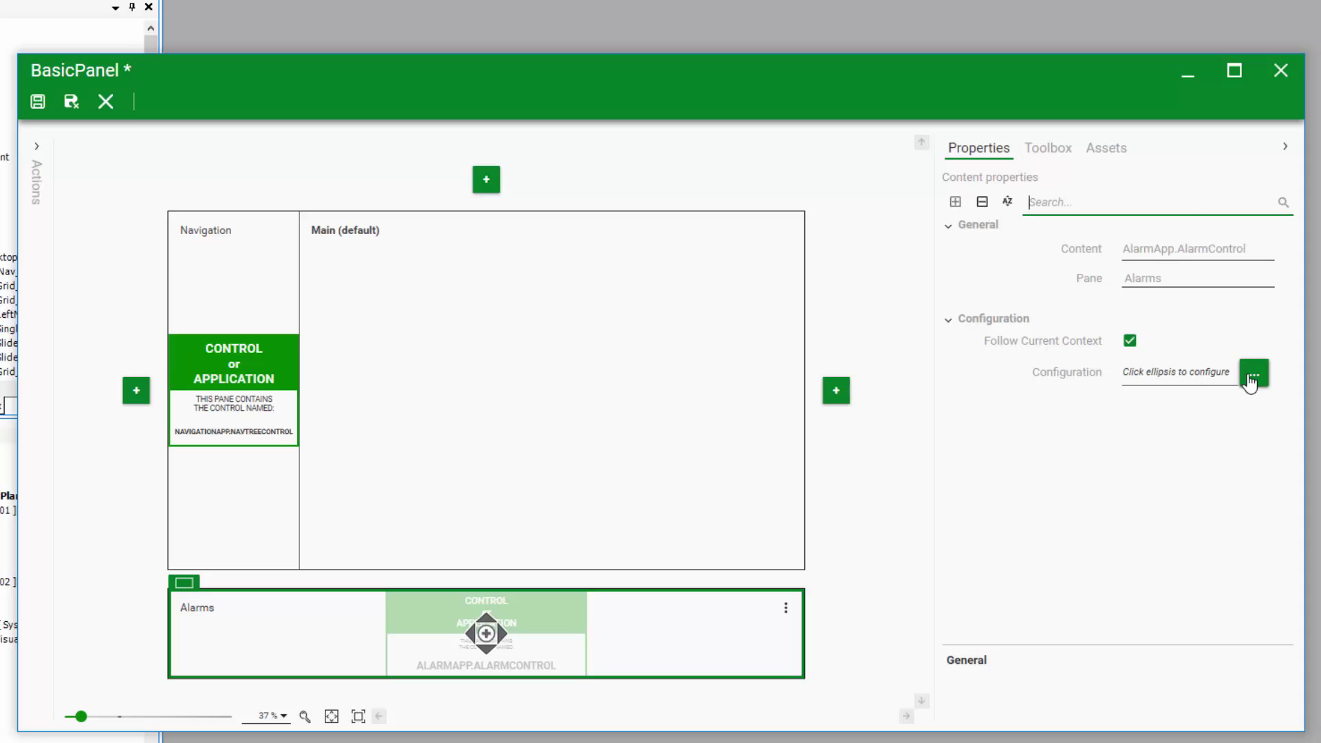
{"action": "left_click", "coordinate": [1250, 380]}
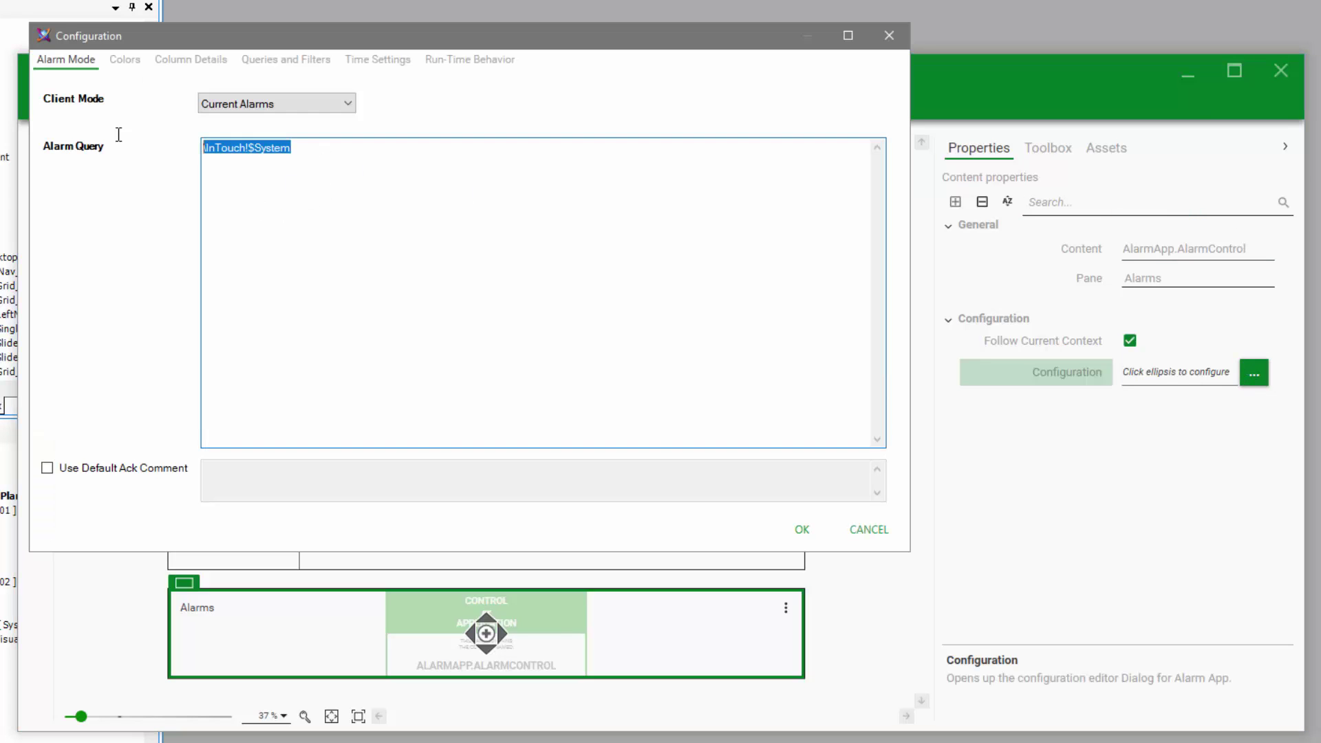
{"action": "type", "text": "\\Galaxy"}
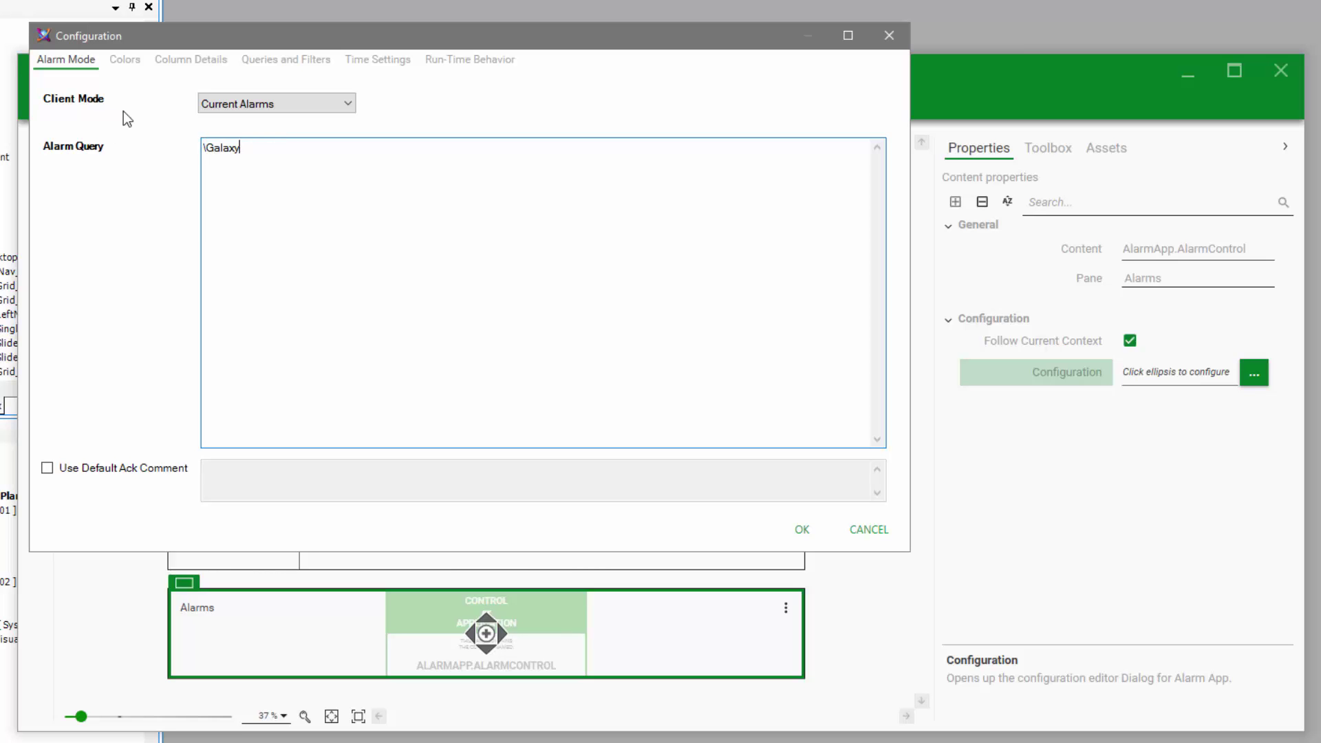
{"action": "type", "text": "!CompanyABC"}
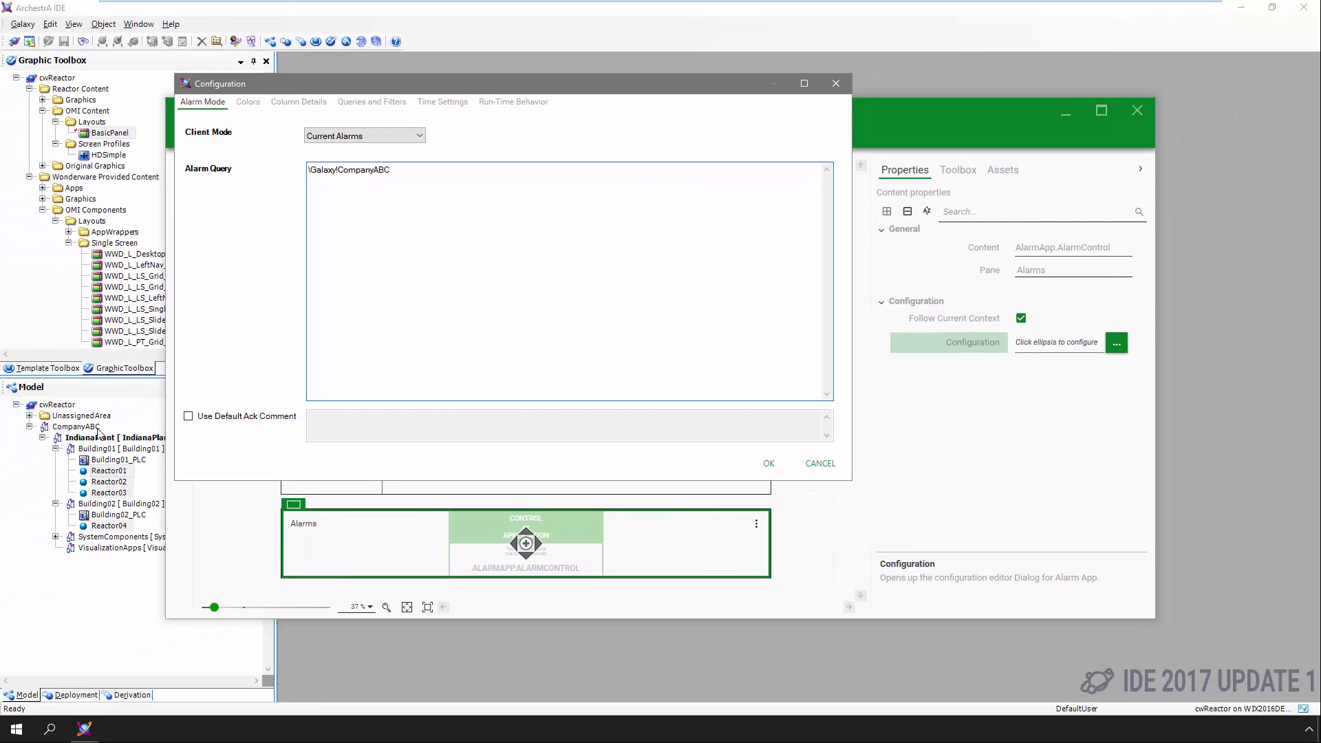
{"action": "left_click", "coordinate": [768, 464]}
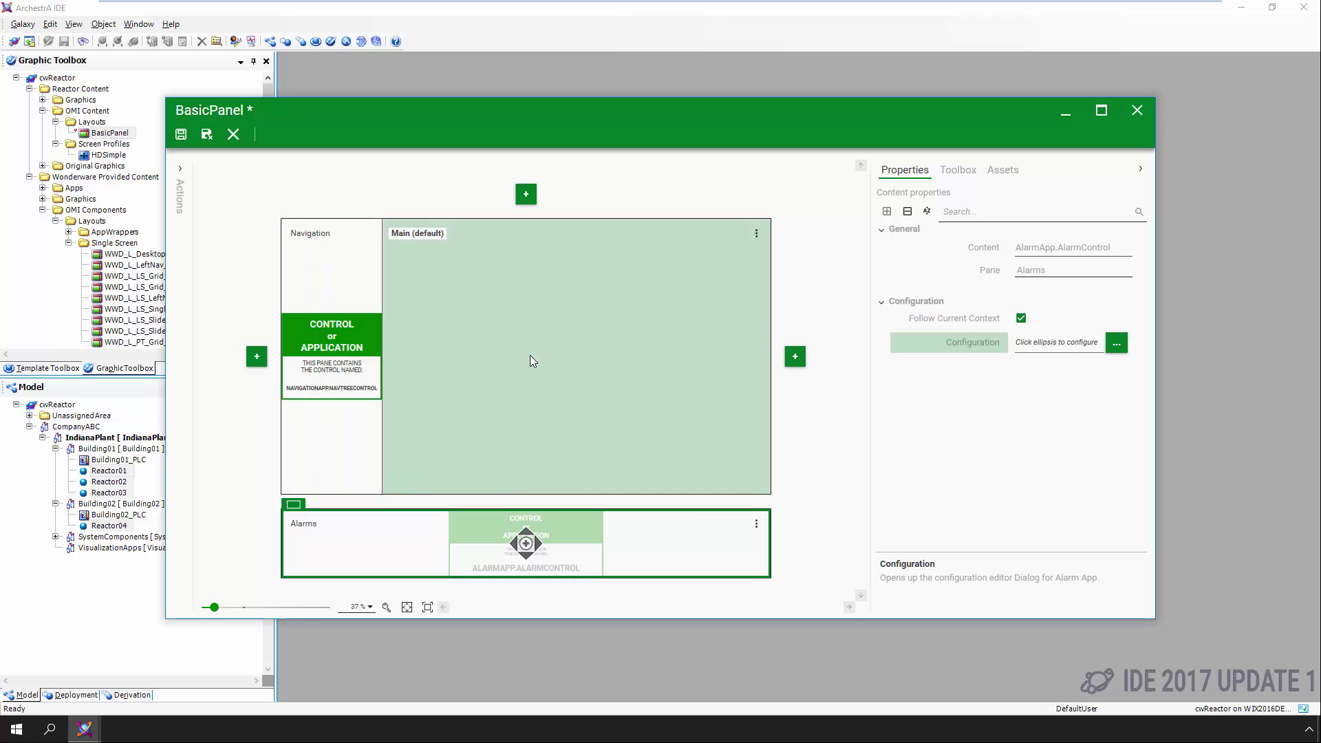
Select the Main (default) pane and review its Pane properties
{"action": "left_click", "coordinate": [532, 360]}
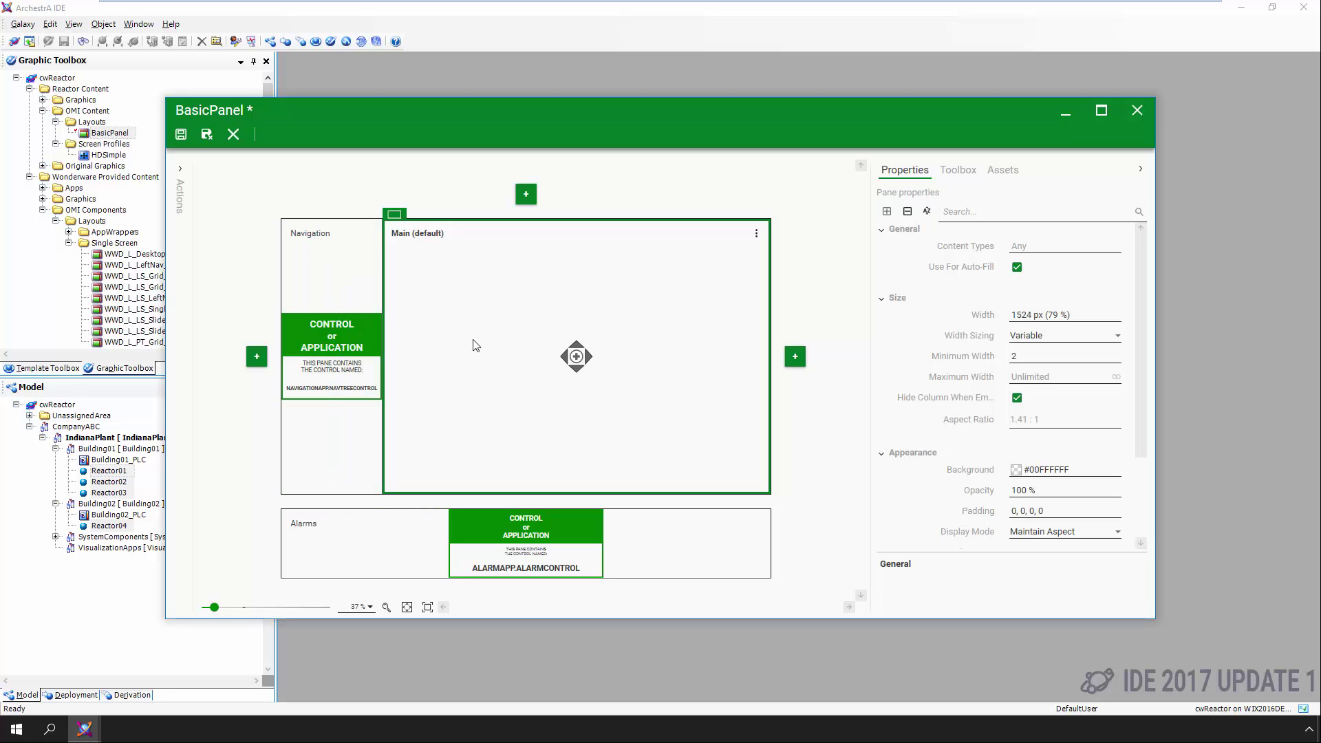
{"action": "scroll", "coordinate": [1020, 399], "scroll_direction": "down", "scroll_amount": 2}
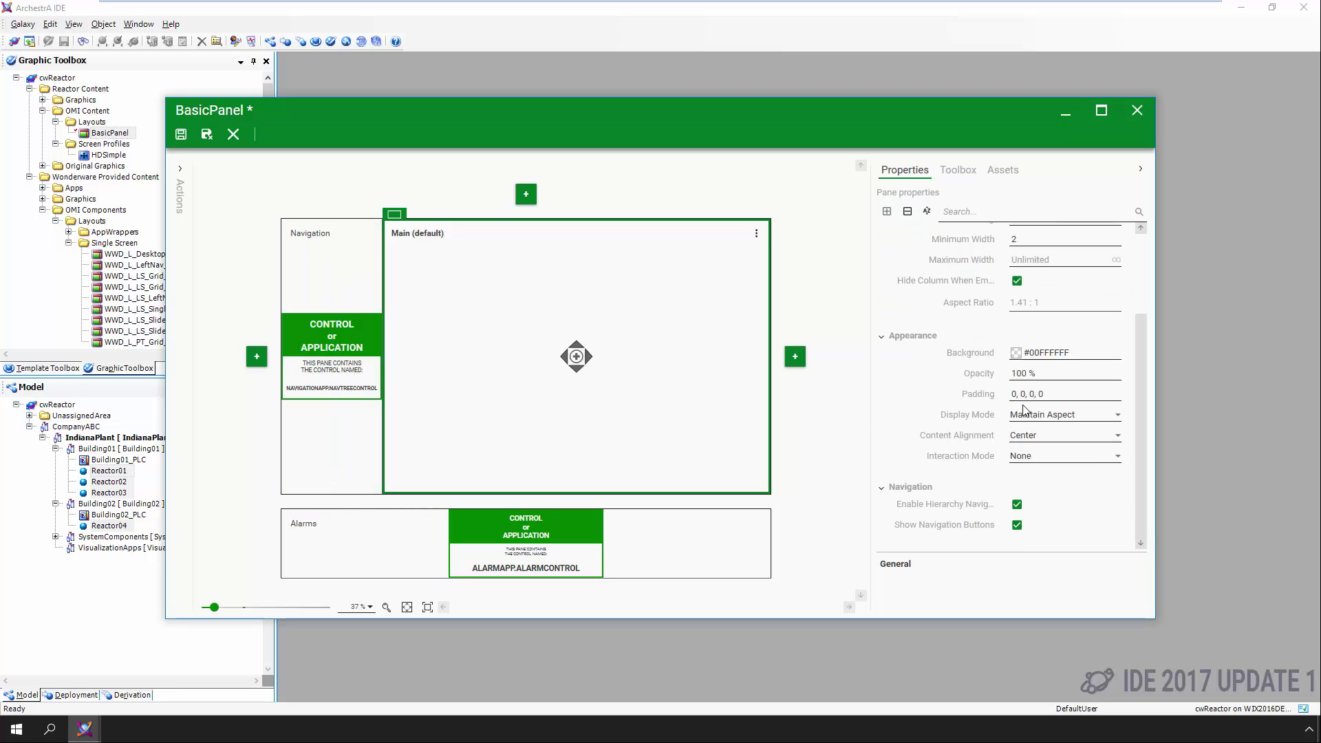
{"action": "scroll", "coordinate": [1019, 502], "scroll_direction": "up", "scroll_amount": 2}
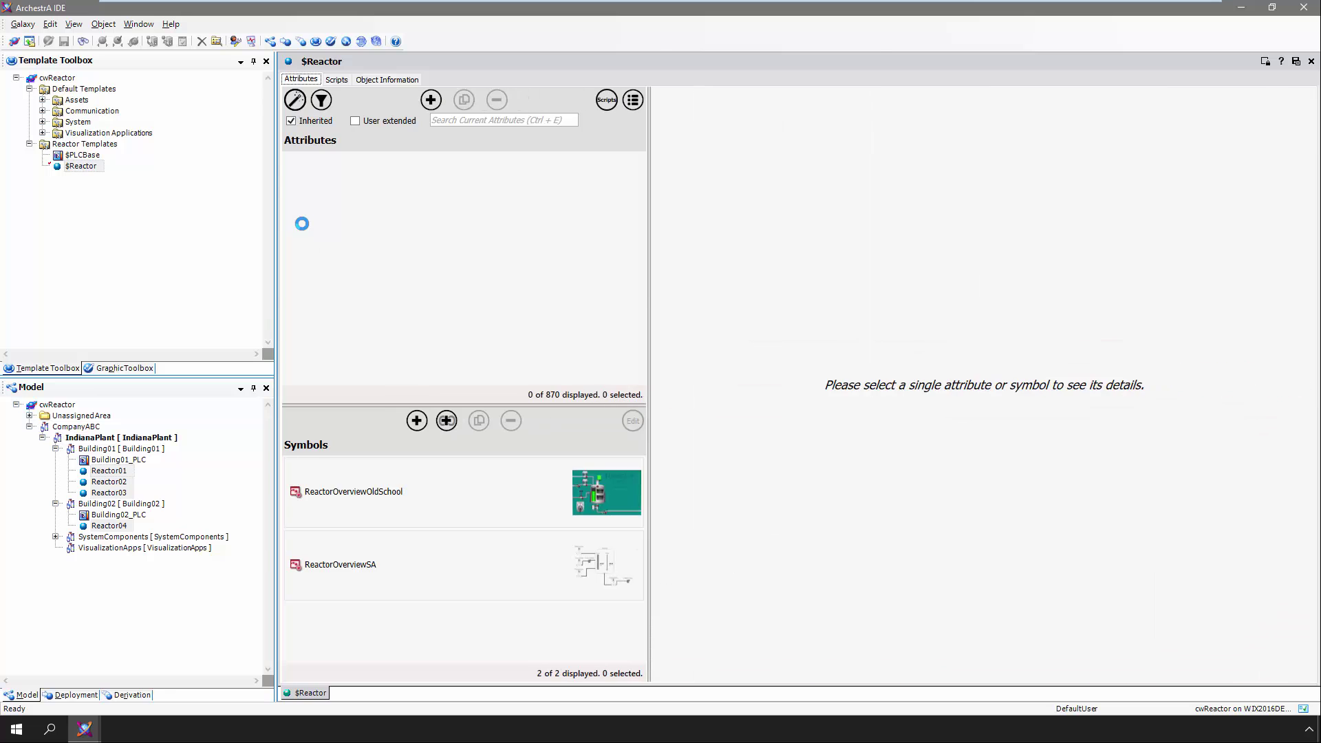
Preview the ReactorOverviewSA and ReactorOverviewOldSchool symbols, then return to the BasicPanel editor
{"action": "left_click", "coordinate": [382, 553]}
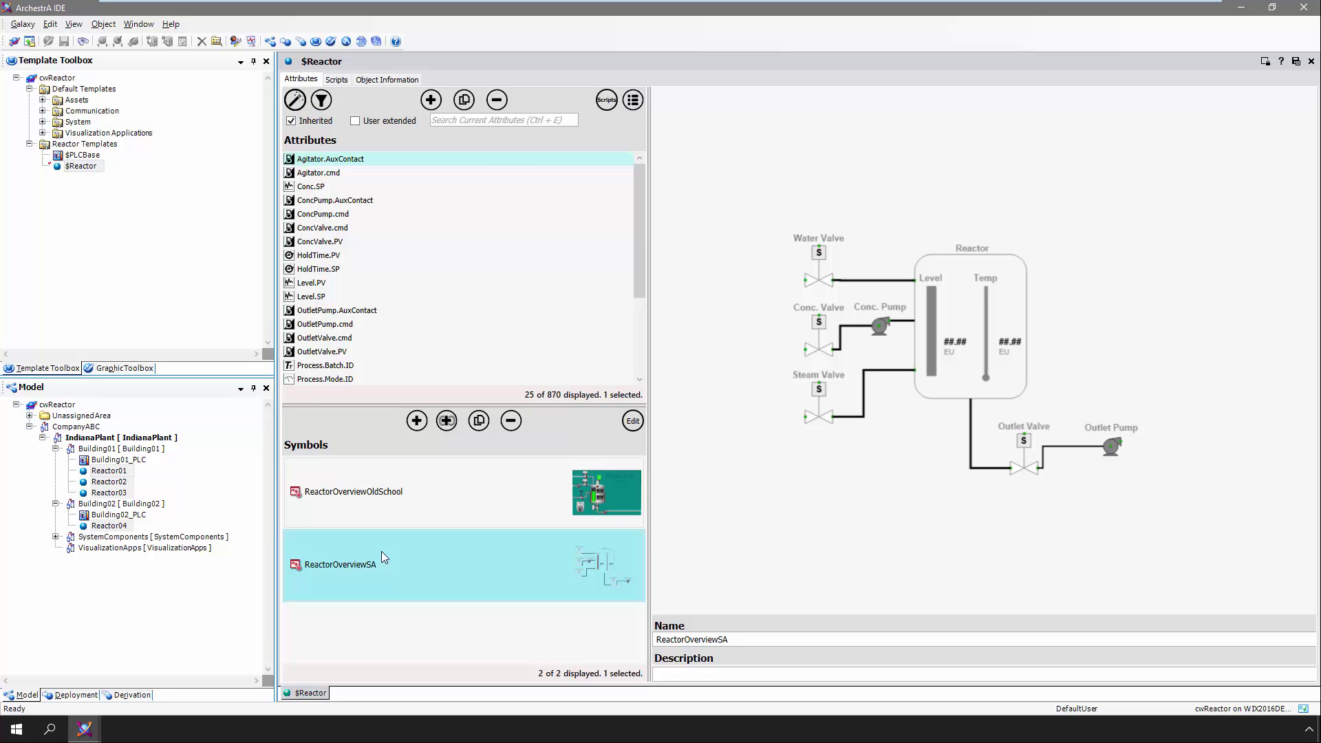
{"action": "left_click", "coordinate": [386, 507]}
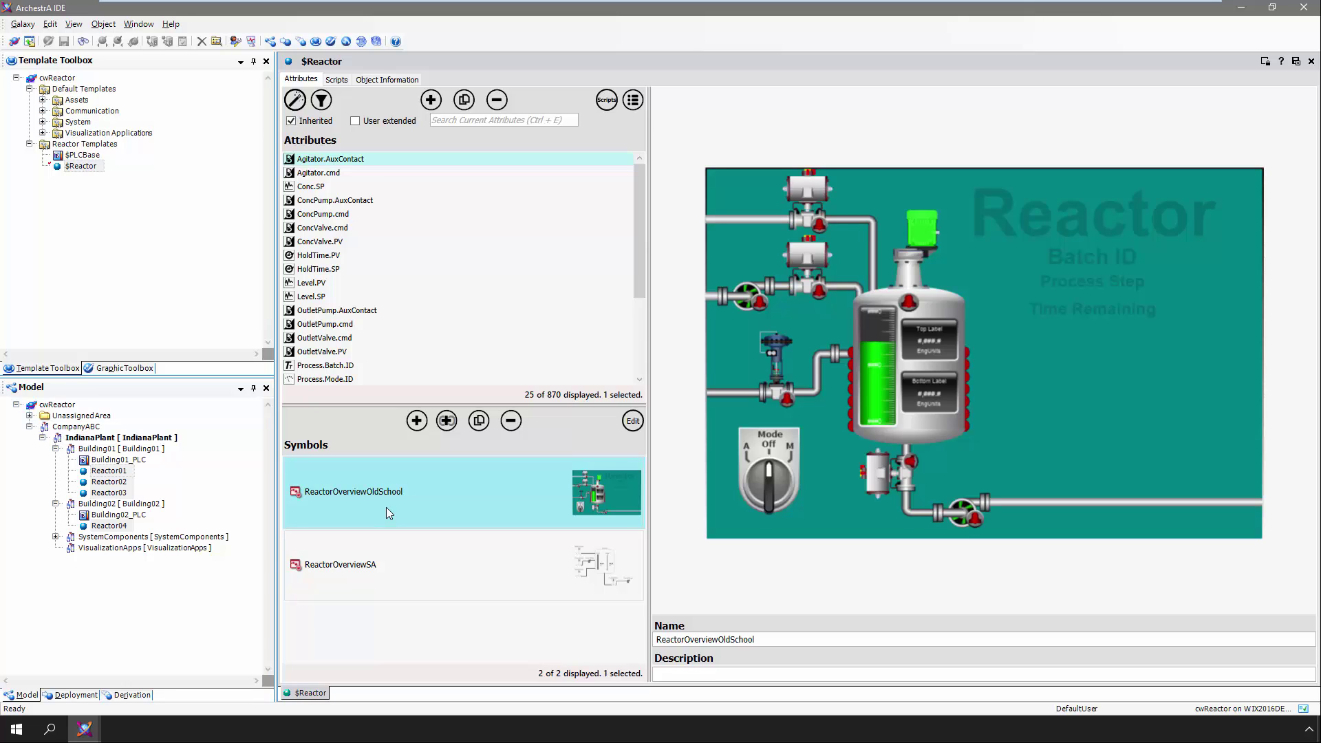
{"action": "key", "text": "alt+Tab"}
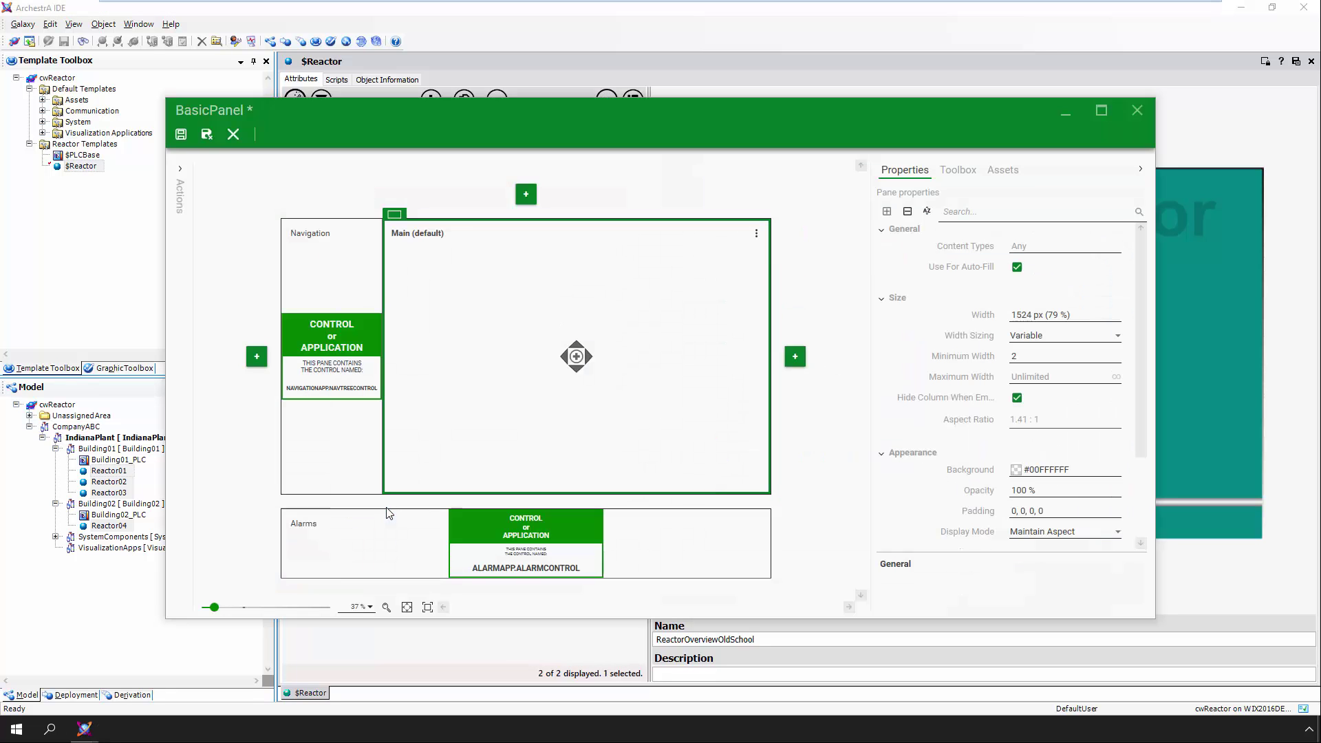
Make the Main pane a Multiple pane, then save, close and check in BasicPanel
{"action": "left_click", "coordinate": [394, 216]}
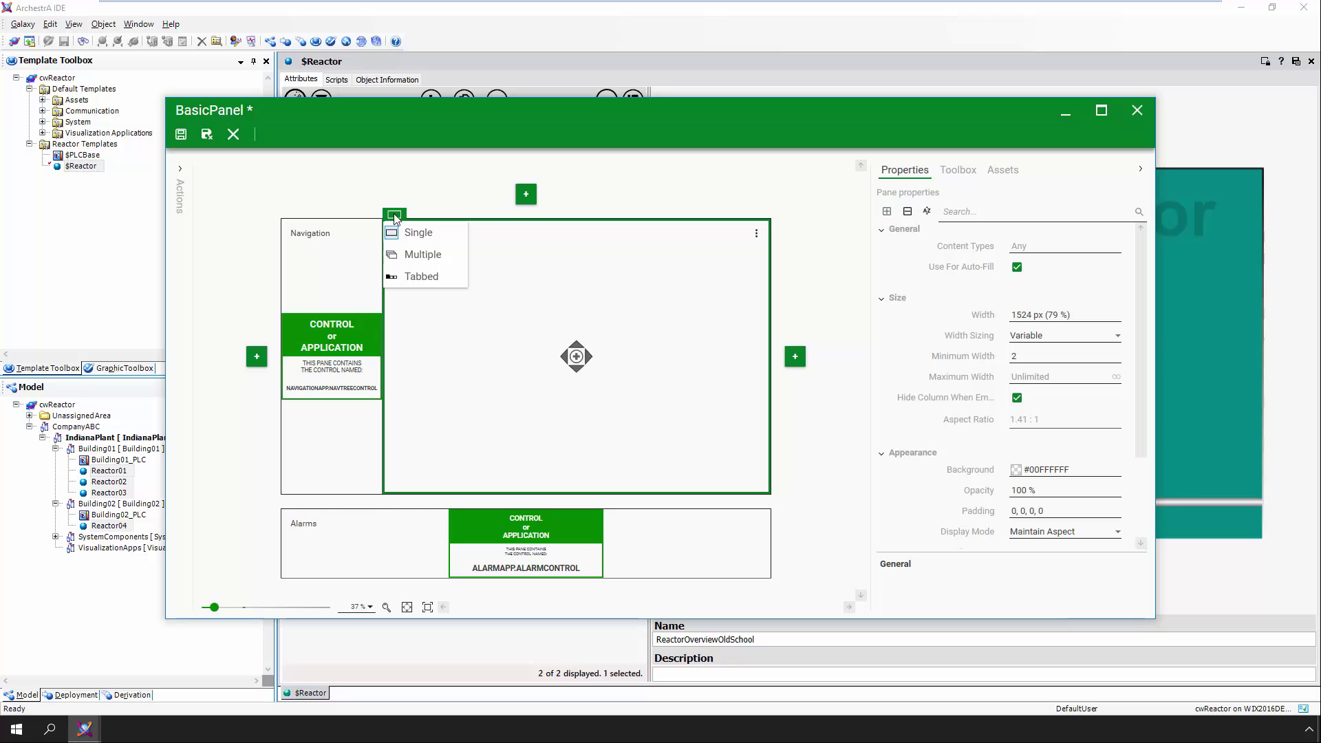
{"action": "left_click", "coordinate": [408, 260]}
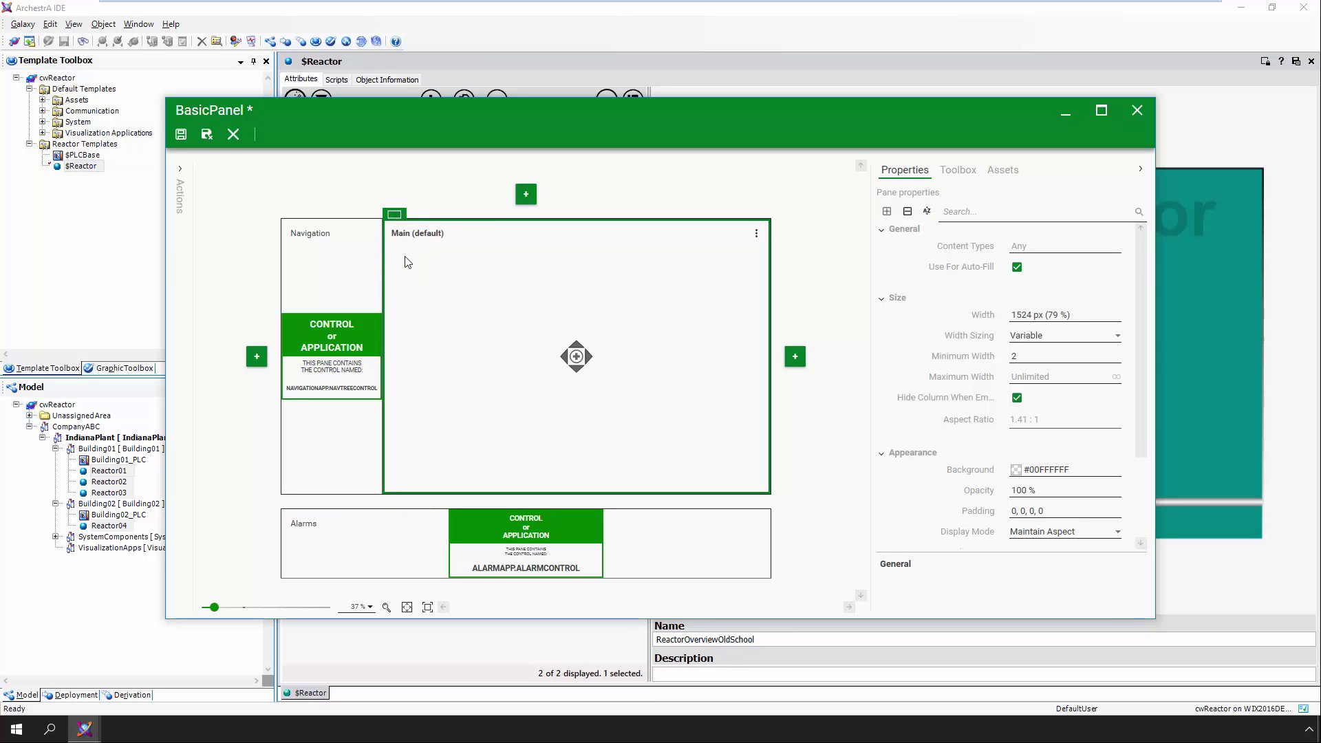
{"action": "left_click", "coordinate": [206, 134]}
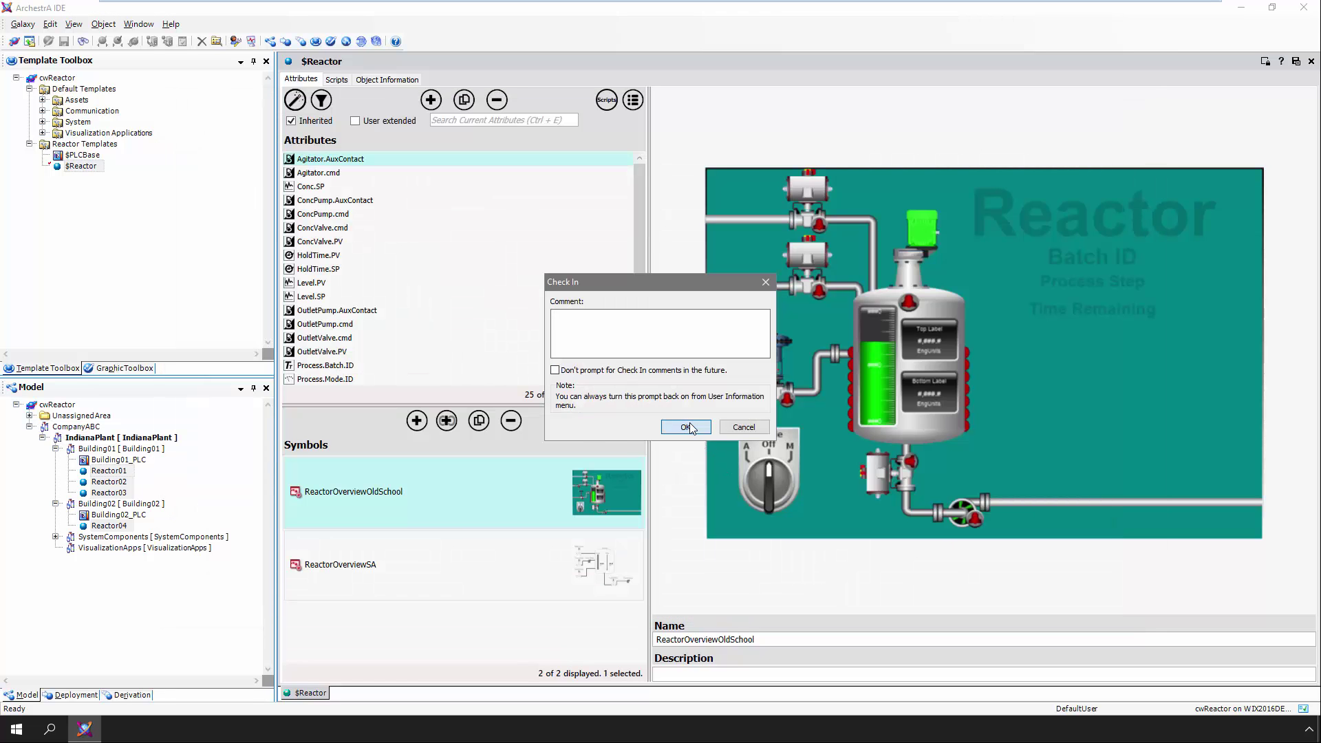
{"action": "left_click", "coordinate": [686, 427]}
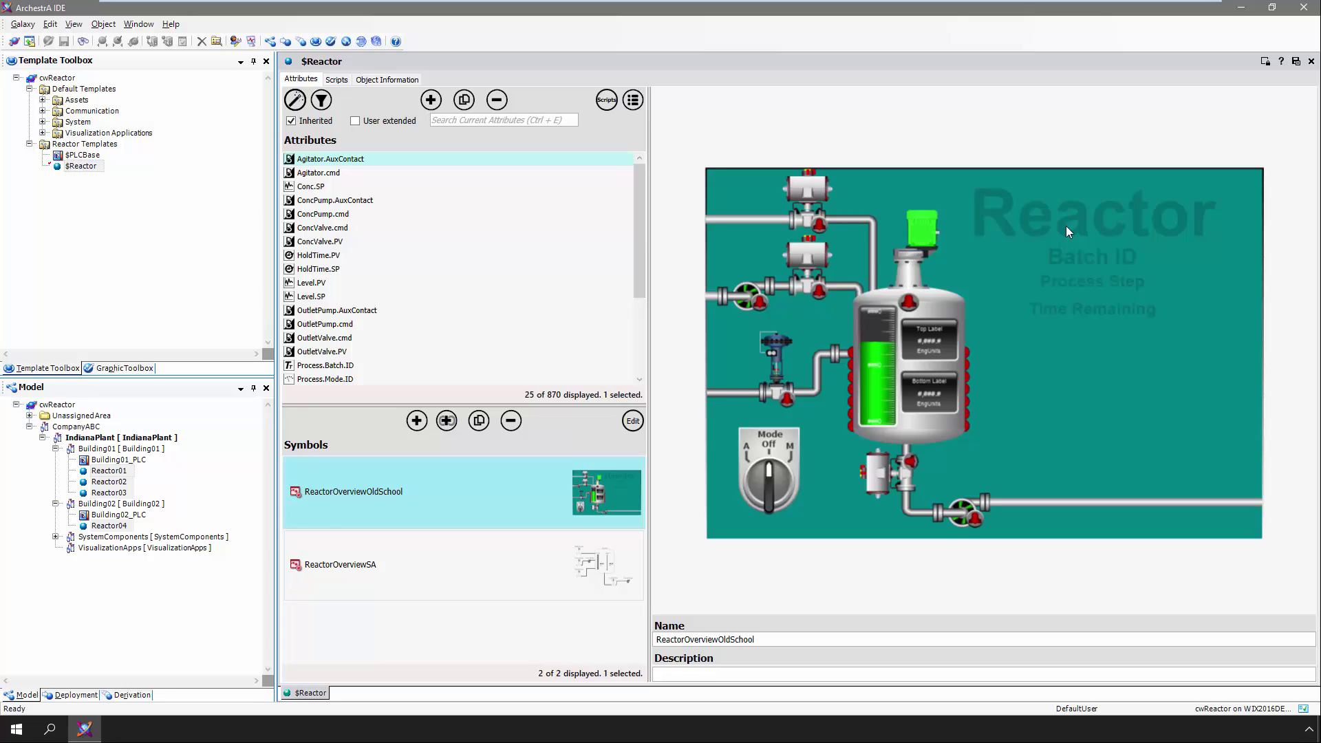
Close the $Reactor editor and check HDSimple and BasicPanel in the Graphic Toolbox
{"action": "left_click", "coordinate": [1311, 61]}
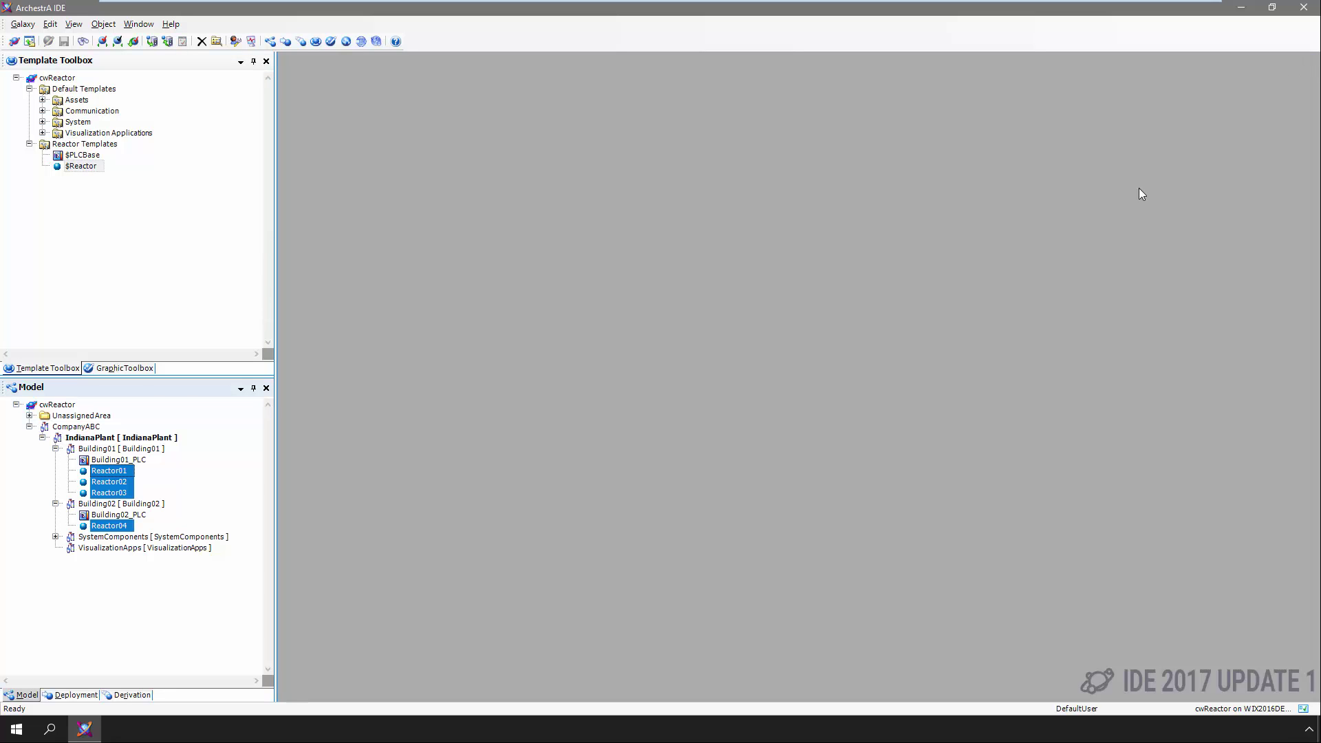
{"action": "left_click", "coordinate": [125, 369]}
{"action": "left_click", "coordinate": [101, 156]}
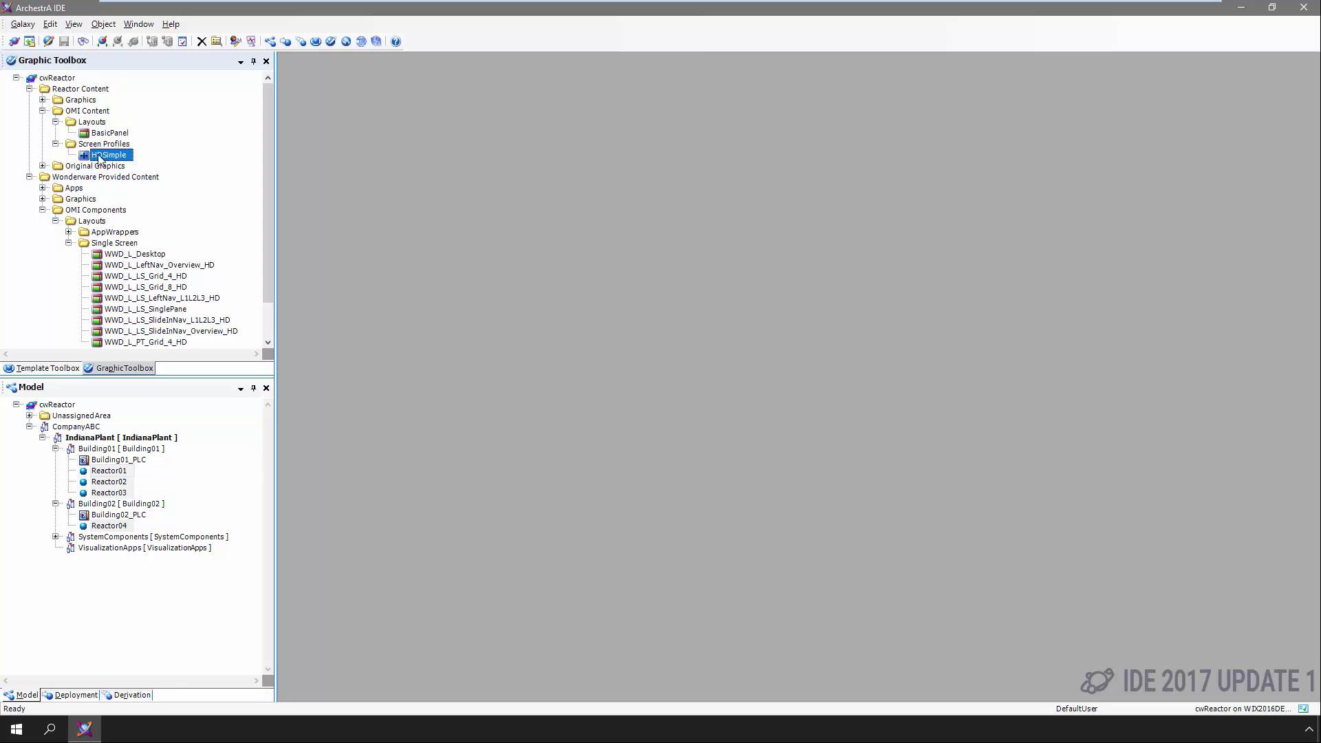
{"action": "left_click", "coordinate": [100, 136]}
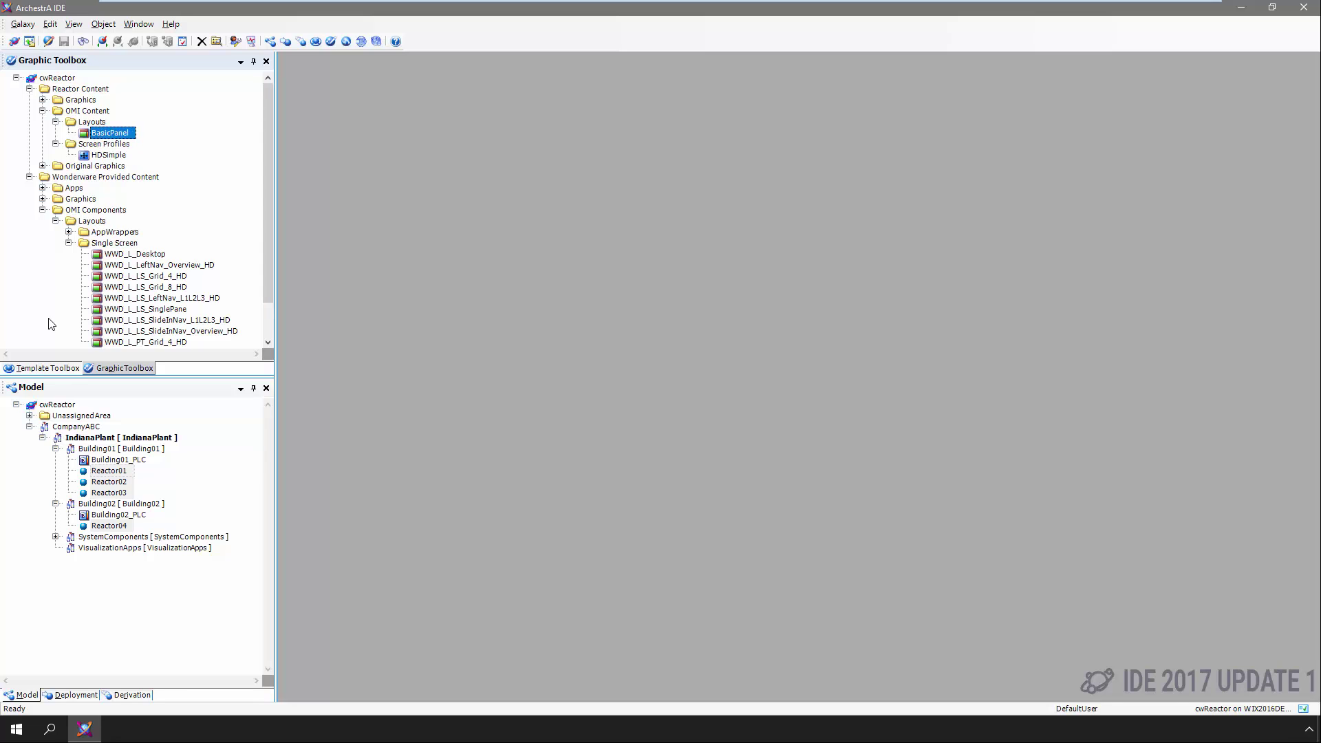
{"action": "left_click", "coordinate": [53, 366]}
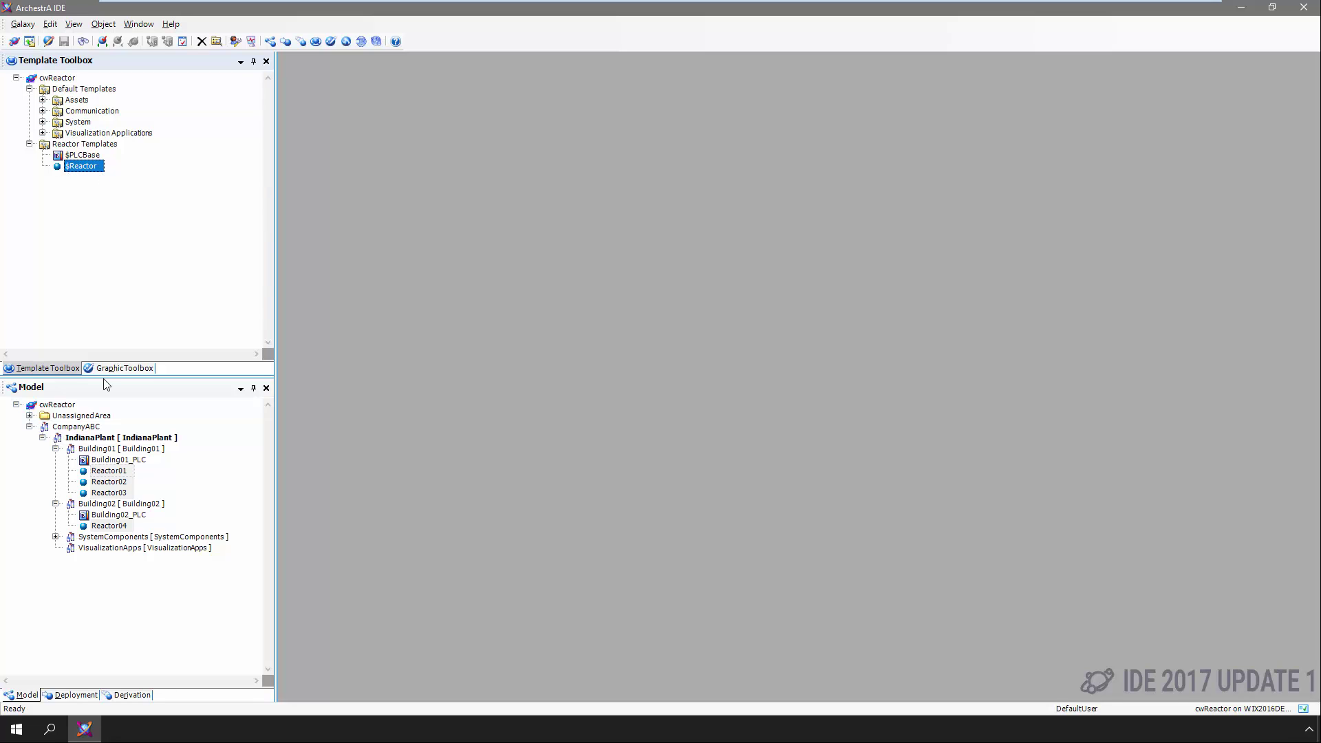
{"action": "left_click", "coordinate": [68, 27]}
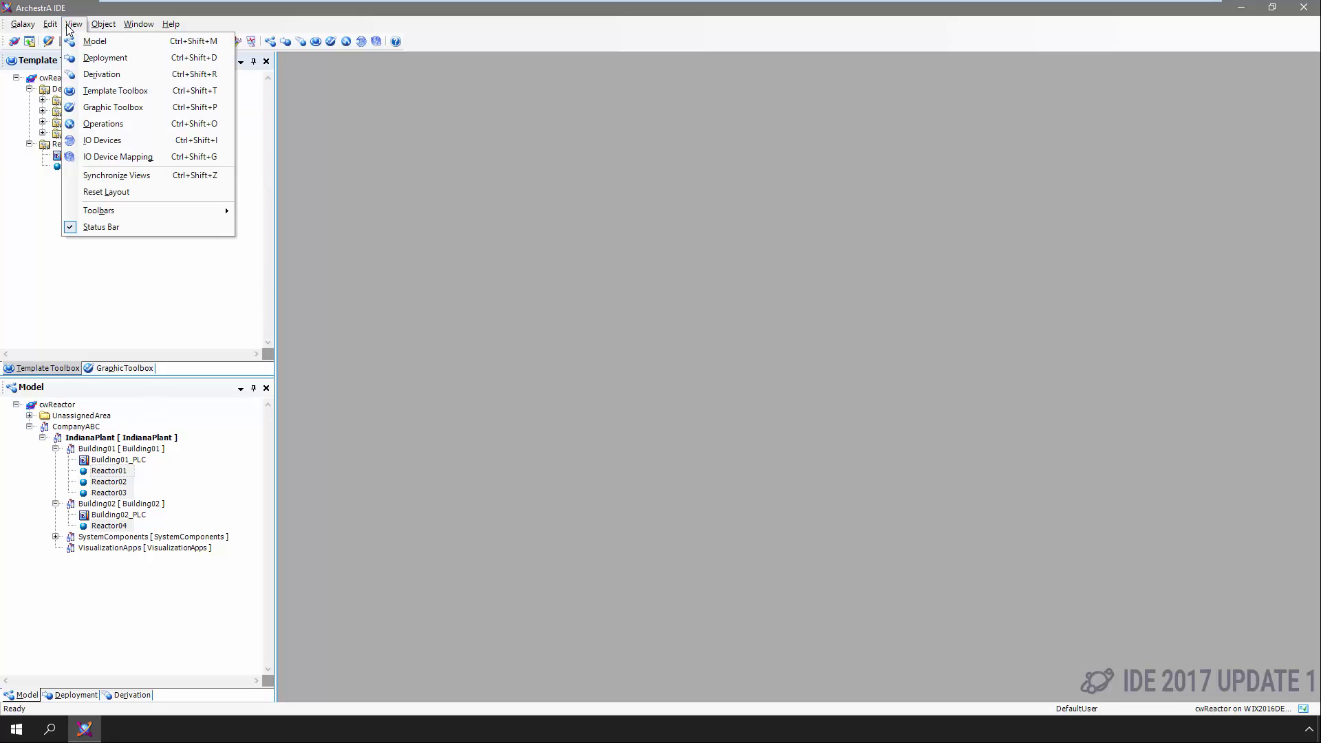
{"action": "left_click", "coordinate": [103, 140]}
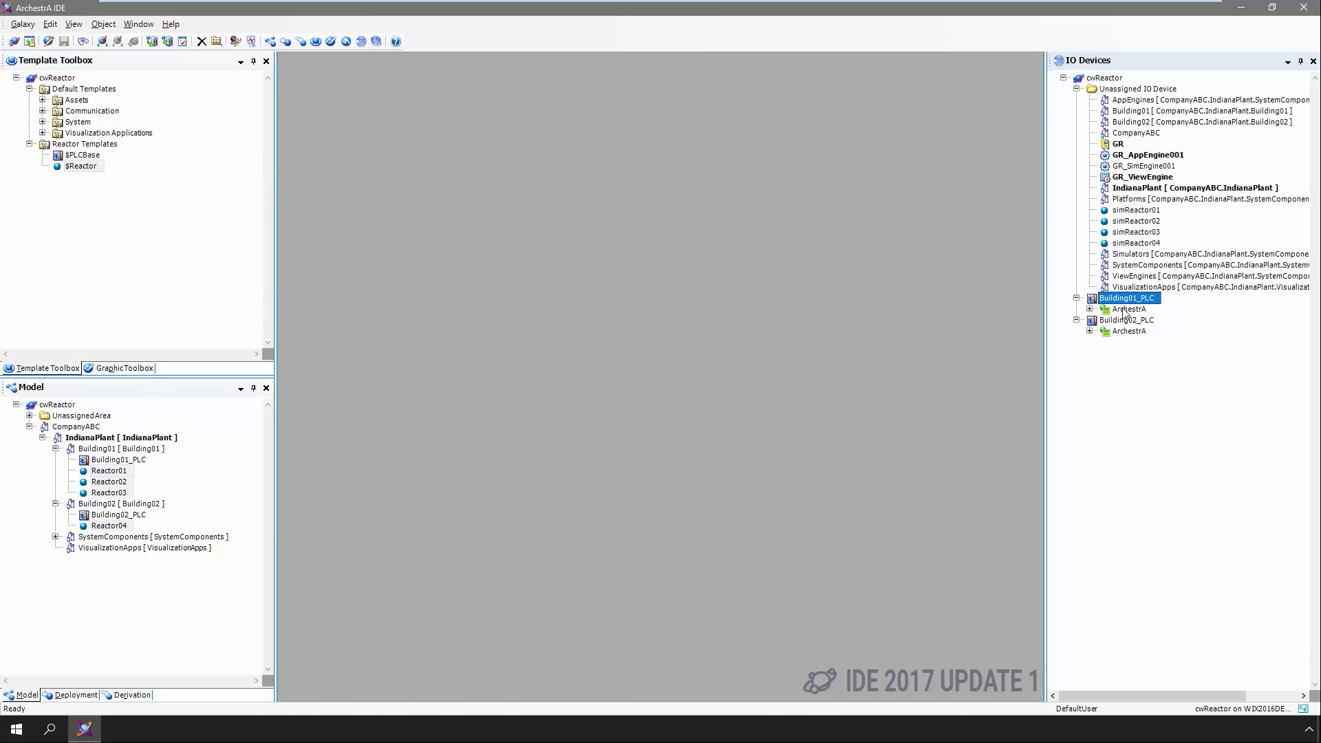
{"action": "double_click", "coordinate": [1123, 310]}
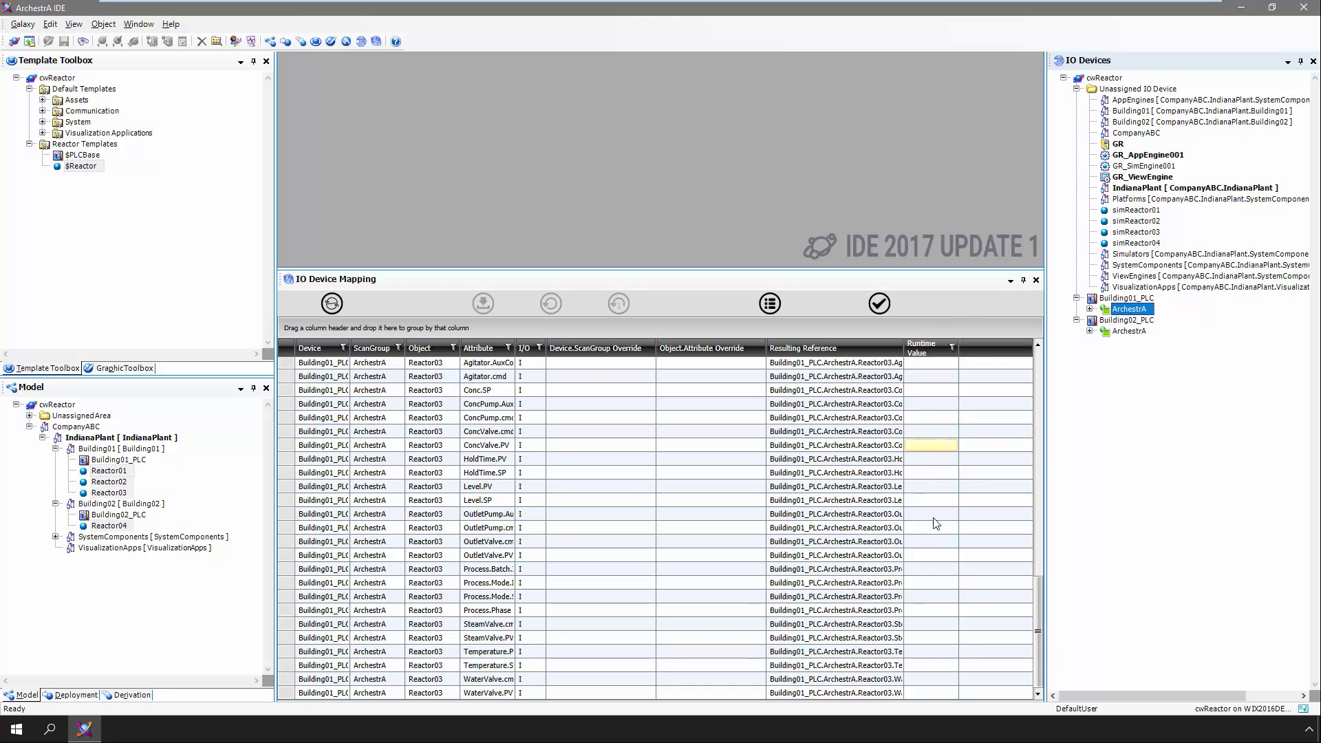
{"action": "left_click", "coordinate": [879, 303]}
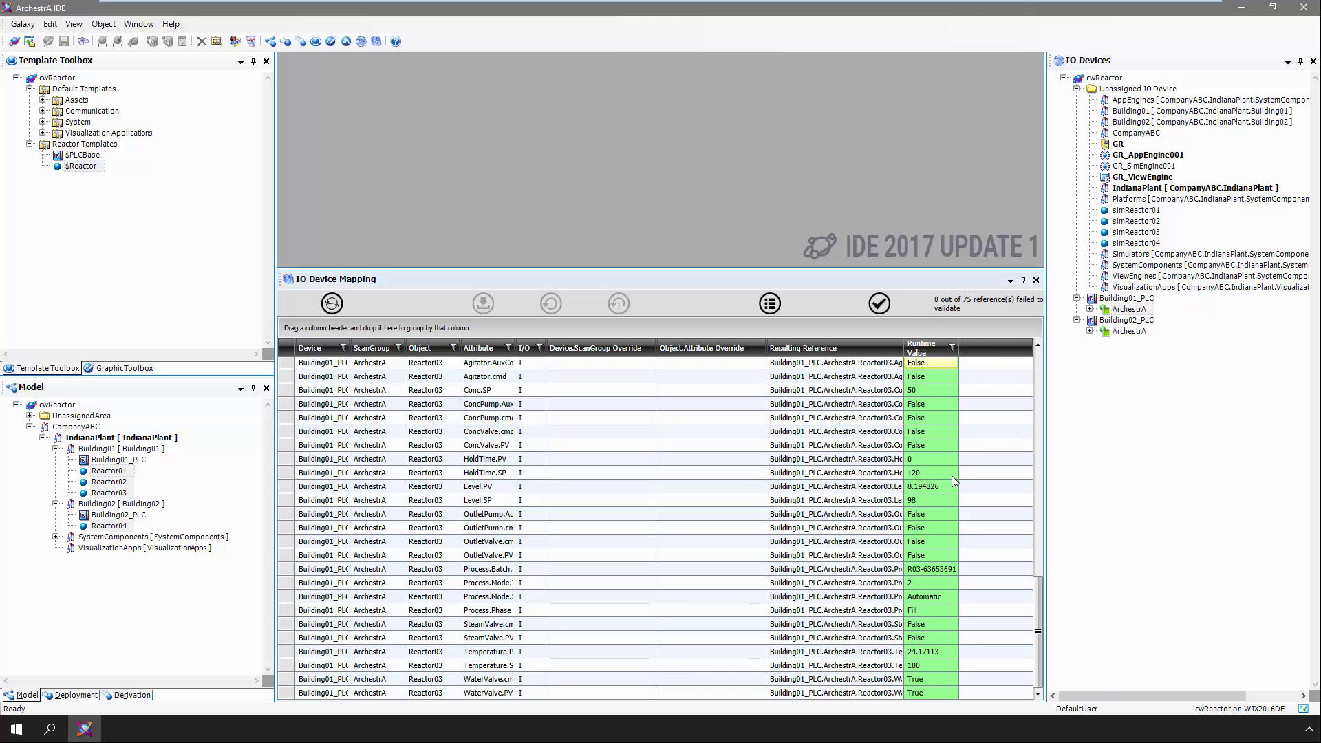
{"action": "left_click", "coordinate": [1035, 280]}
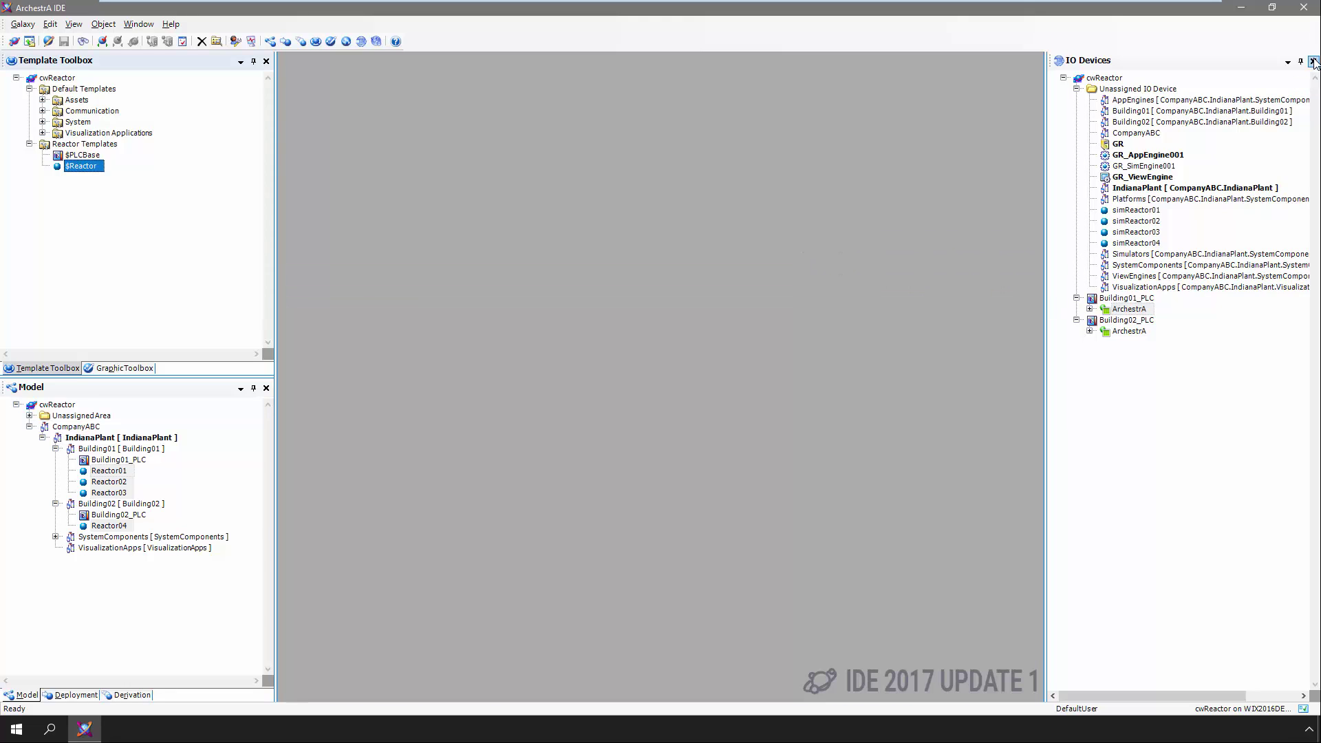
{"action": "left_click", "coordinate": [1313, 62]}
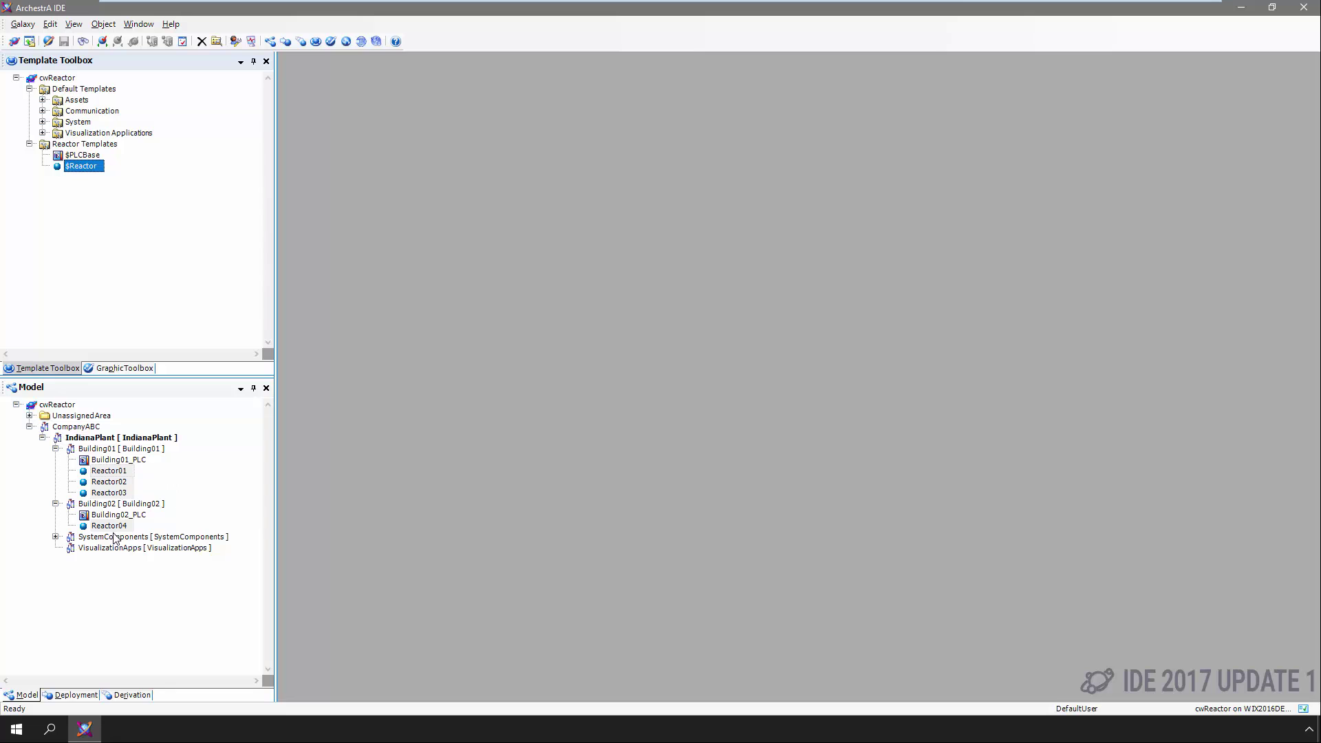
{"action": "left_click", "coordinate": [111, 369]}
{"action": "left_click", "coordinate": [107, 157]}
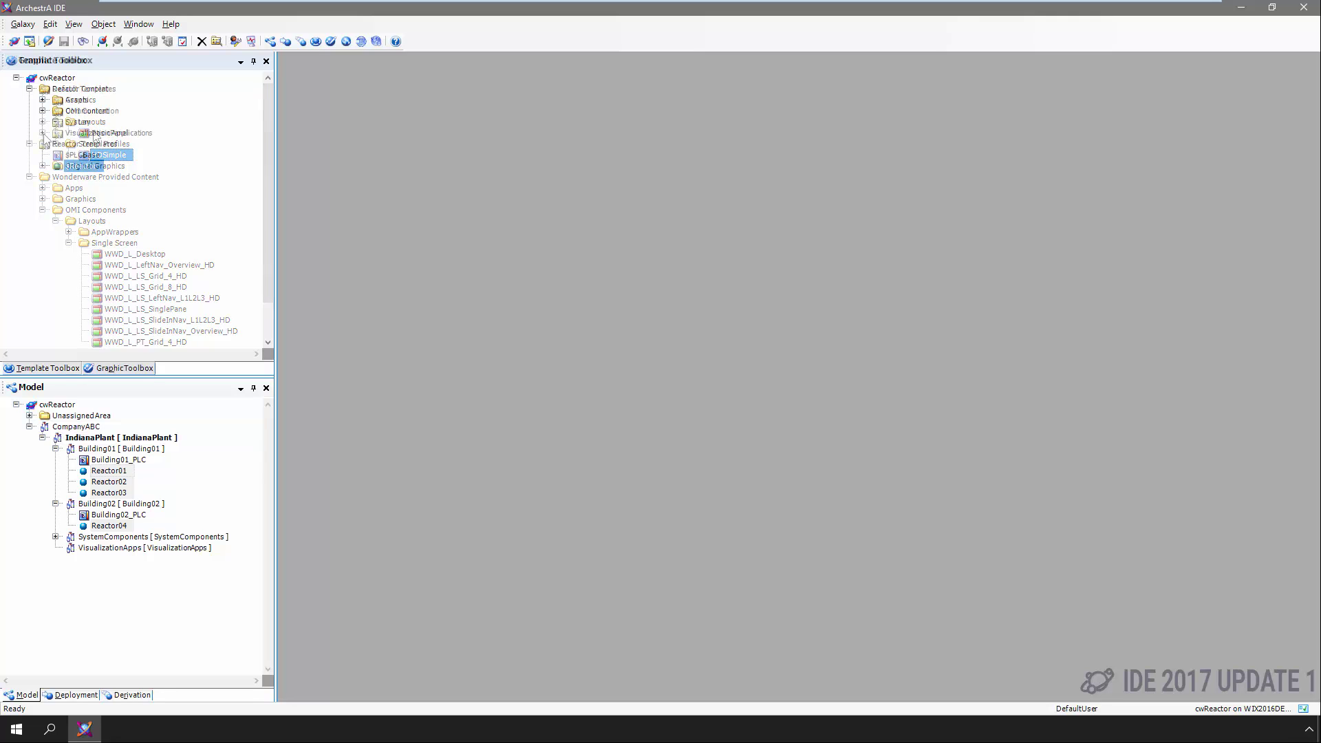
Derive a new template $BasicApp from $ViewApp and move it into Reactor Templates
{"action": "left_click", "coordinate": [41, 133]}
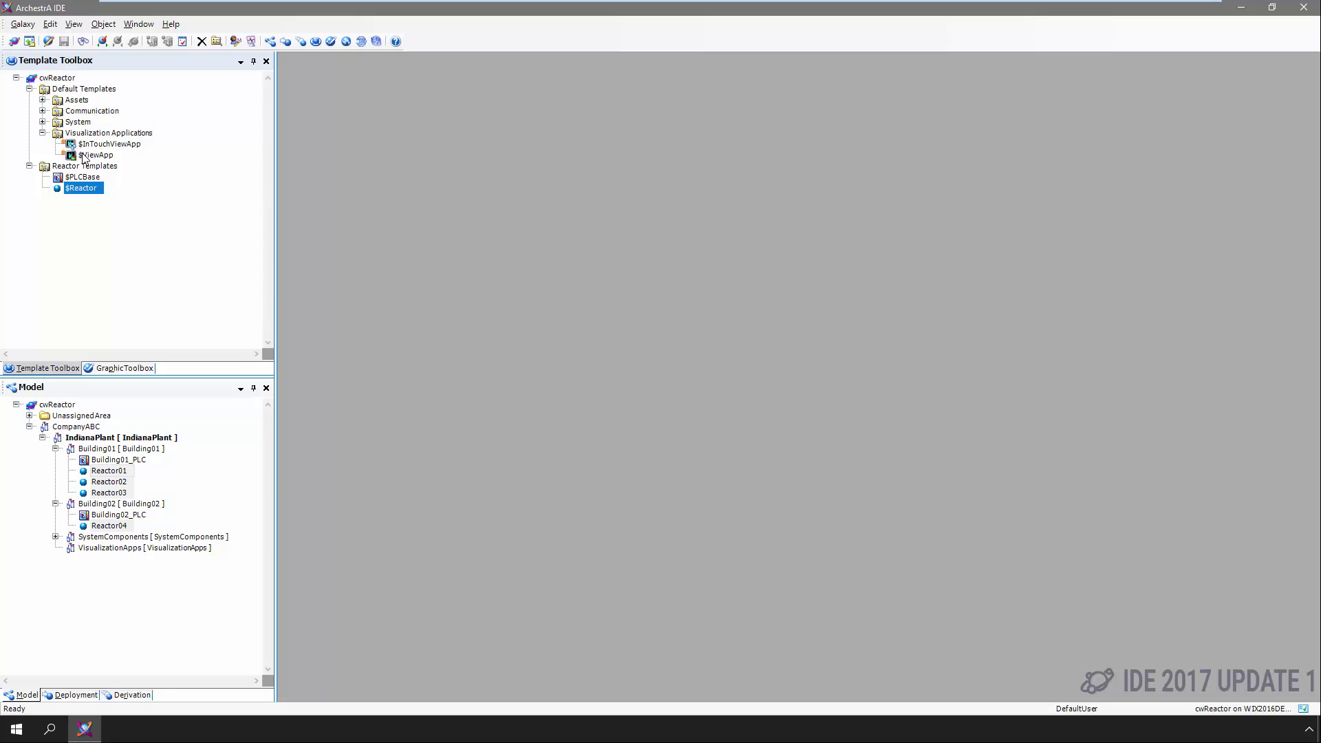
{"action": "right_click", "coordinate": [82, 157]}
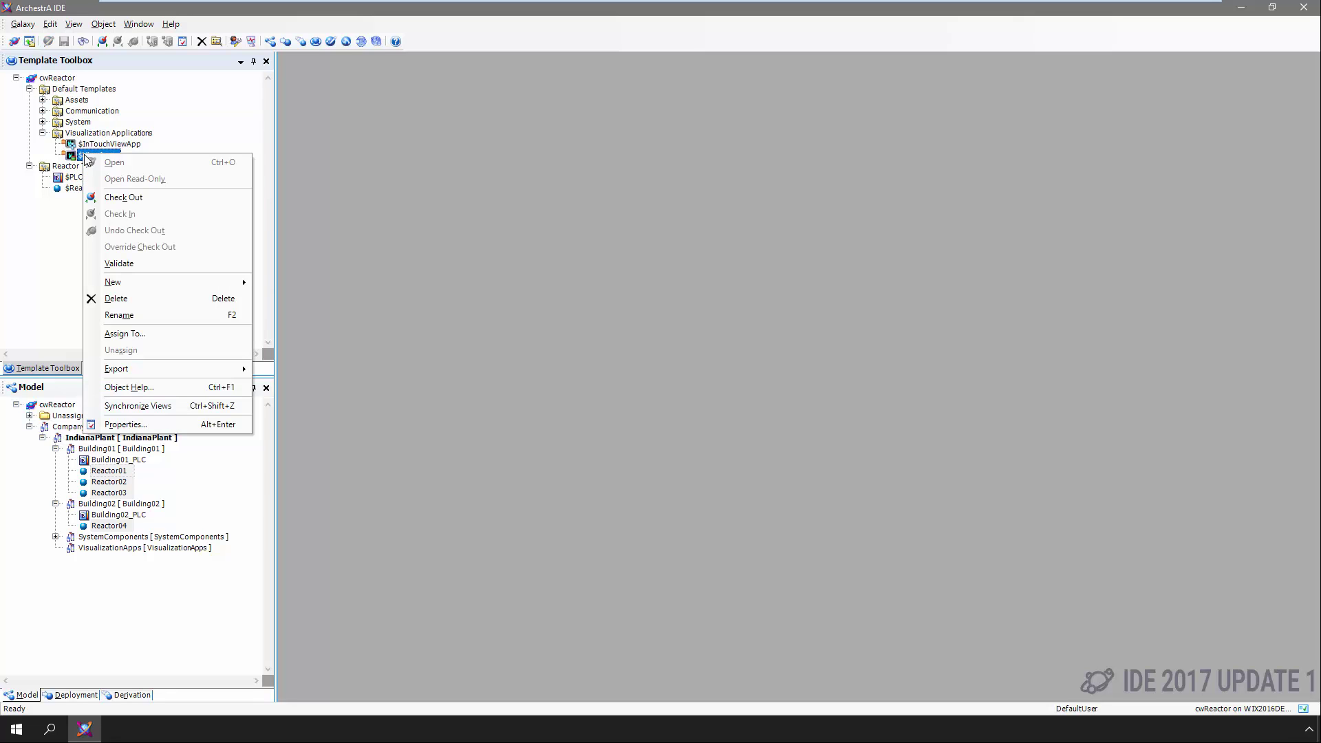
{"action": "mouse_move", "coordinate": [123, 286]}
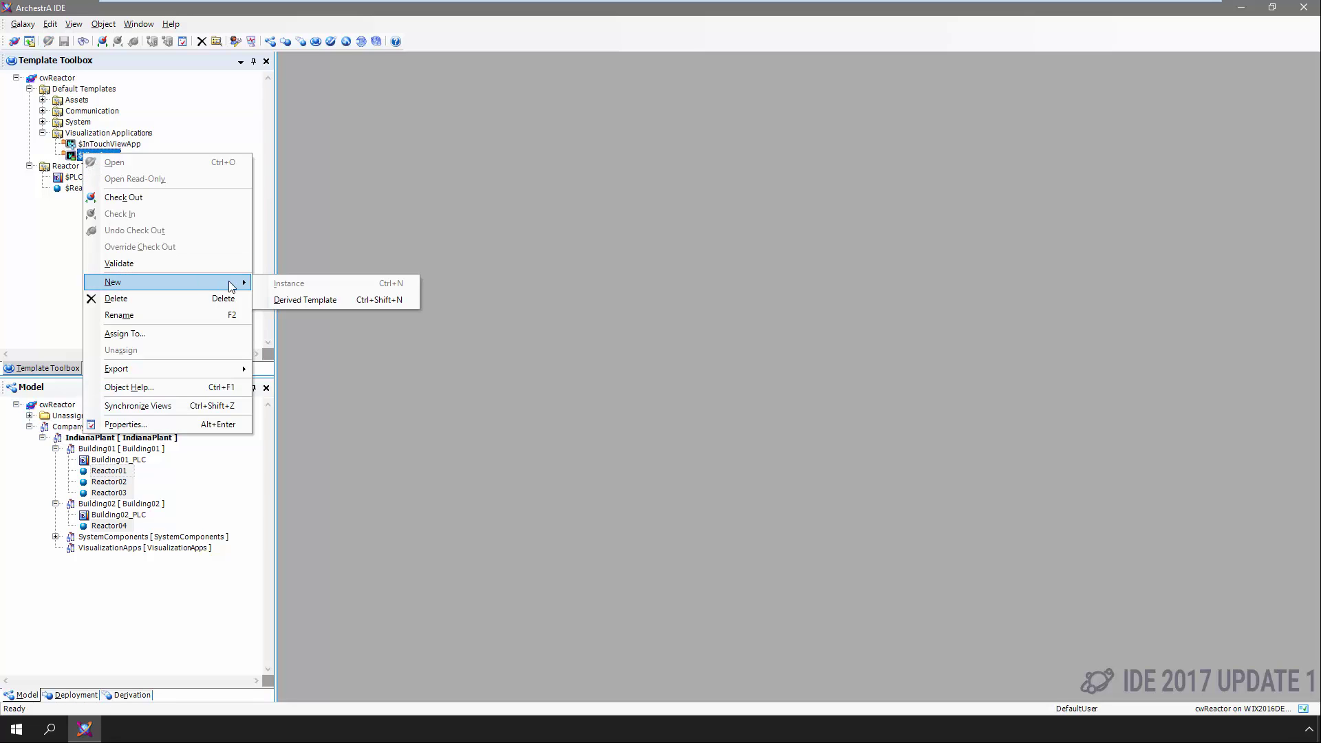
{"action": "left_click", "coordinate": [282, 301]}
{"action": "type", "text": "$BasicApp"}
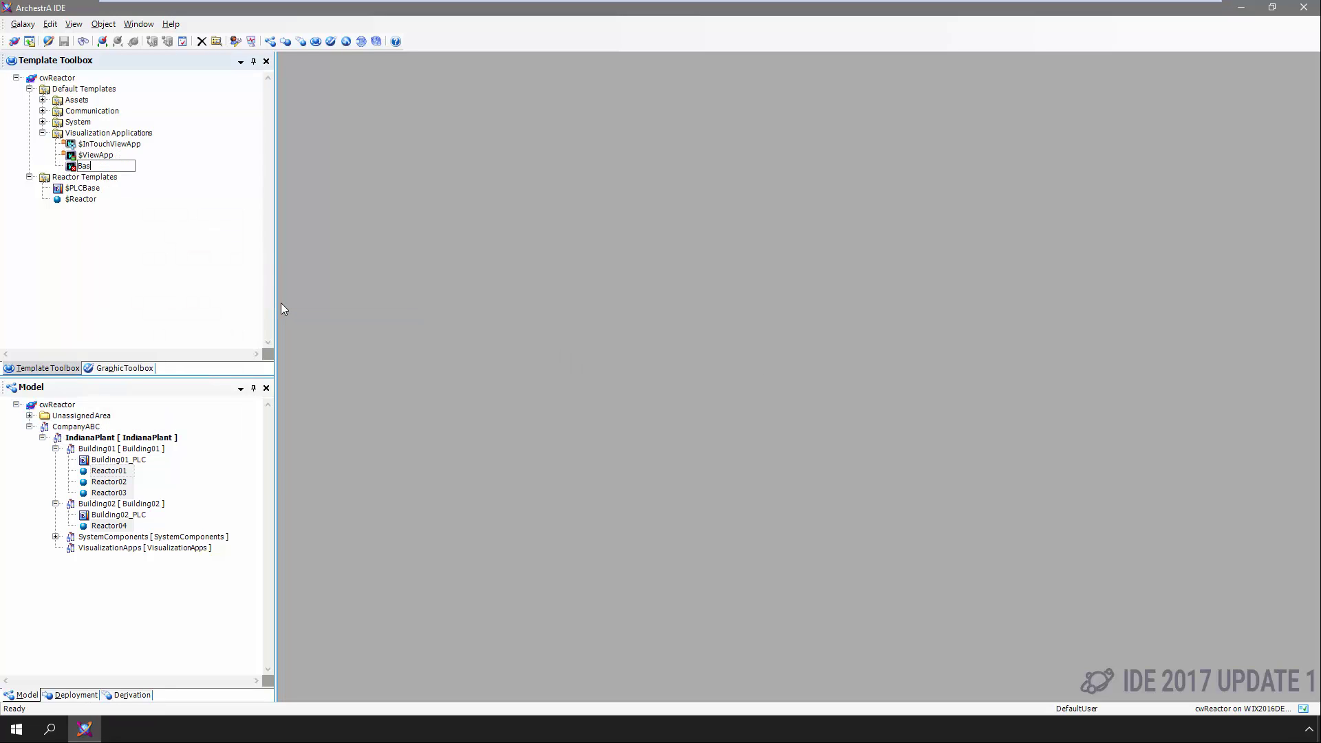
{"action": "key", "text": "Return"}
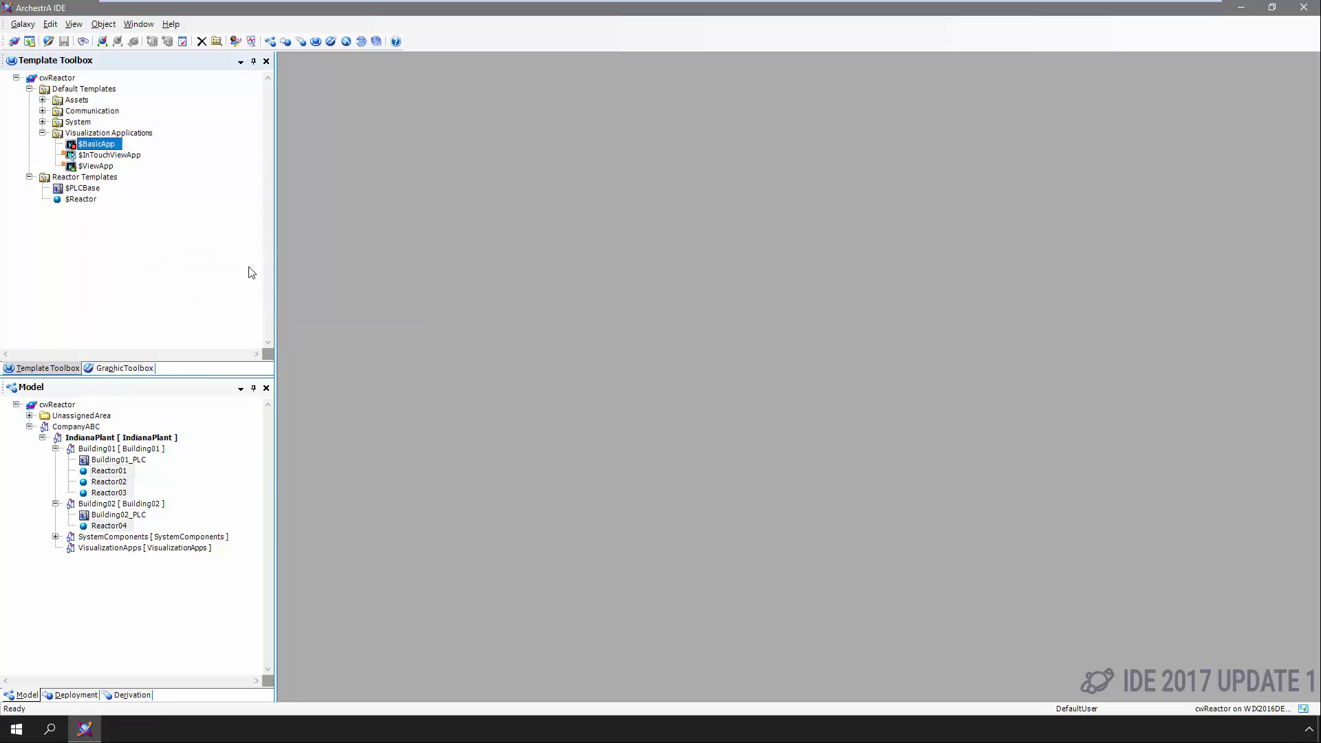
{"action": "left_click_drag", "start_coordinate": [95, 148], "coordinate": [77, 181]}
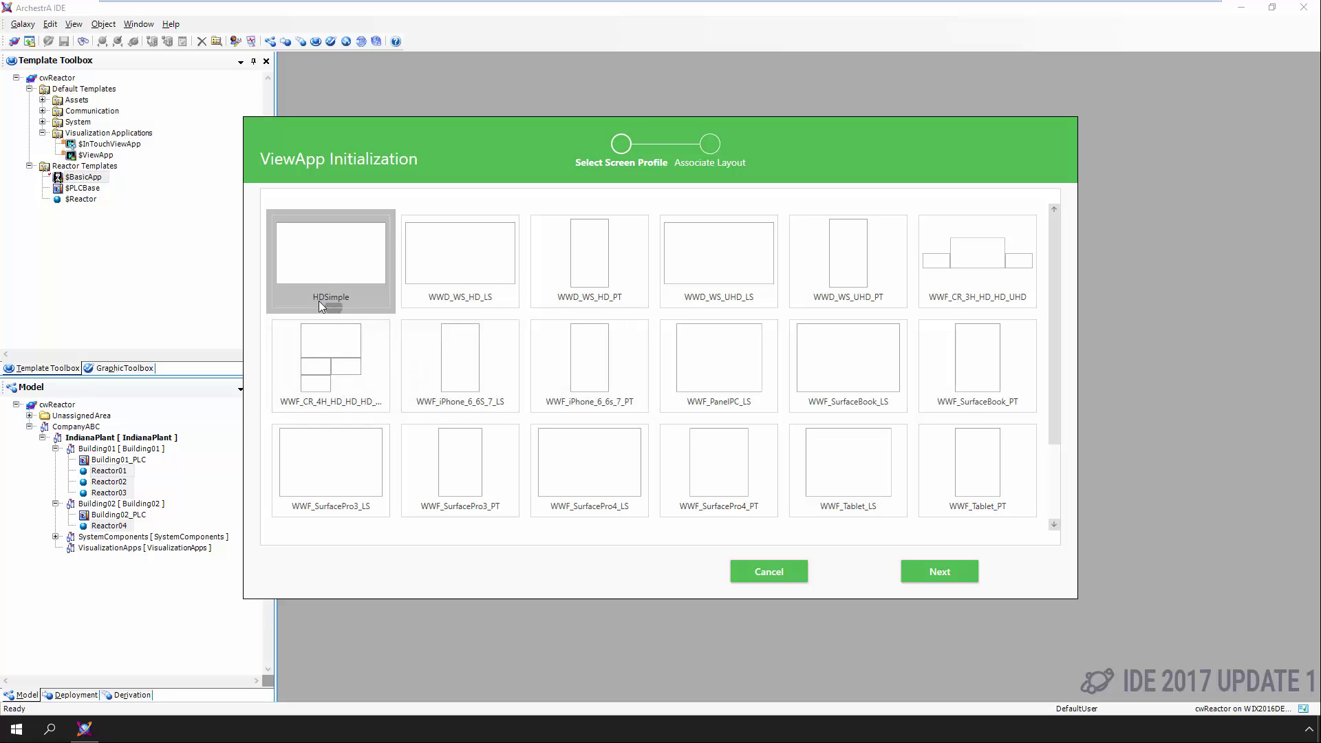
Initialize $BasicApp with the HDSimple screen profile and the BasicPanel layout
{"action": "left_click", "coordinate": [918, 577]}
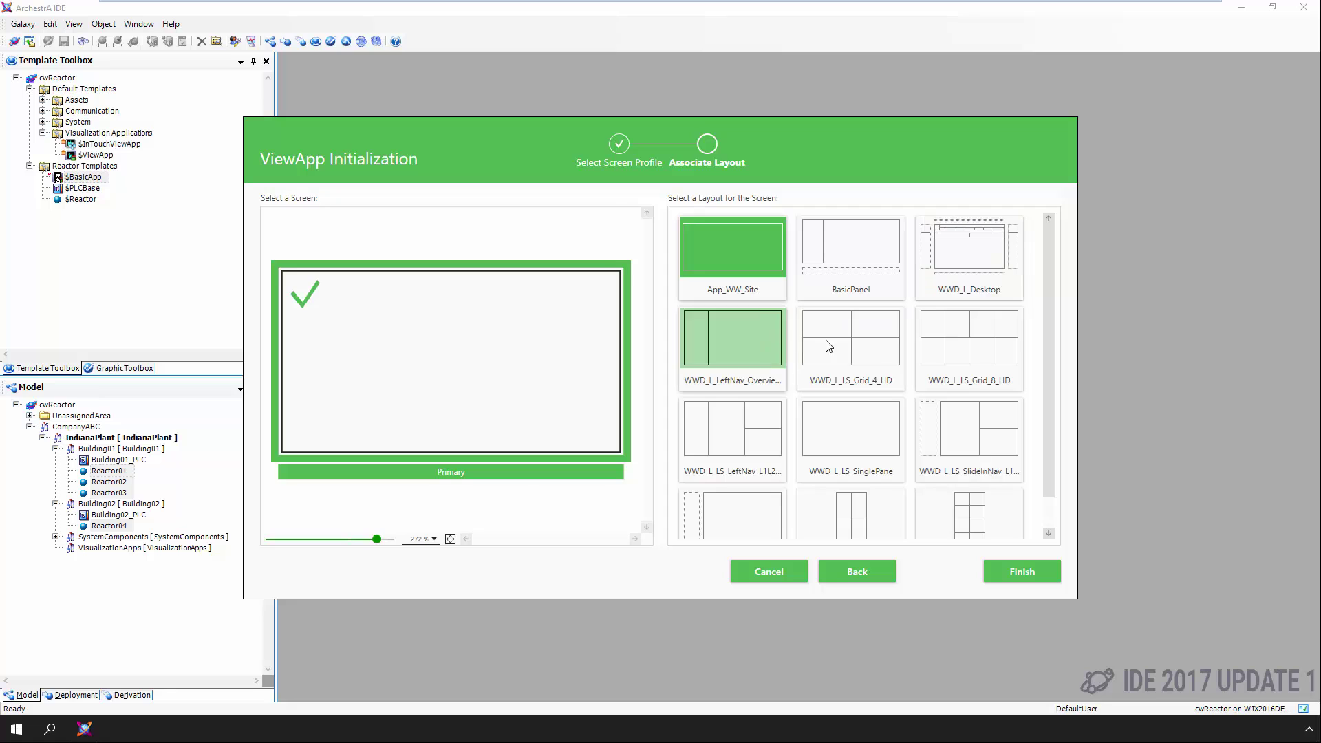
{"action": "left_click", "coordinate": [852, 275]}
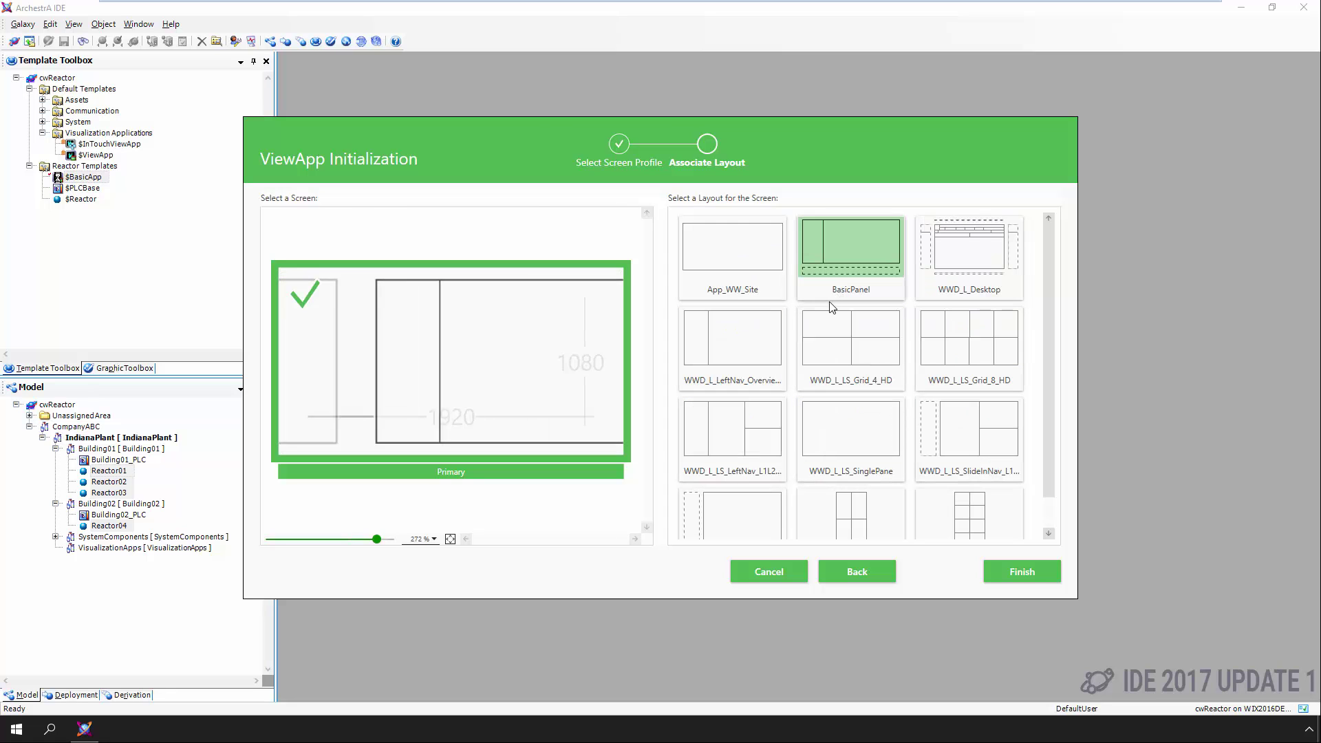
{"action": "left_click", "coordinate": [1016, 574]}
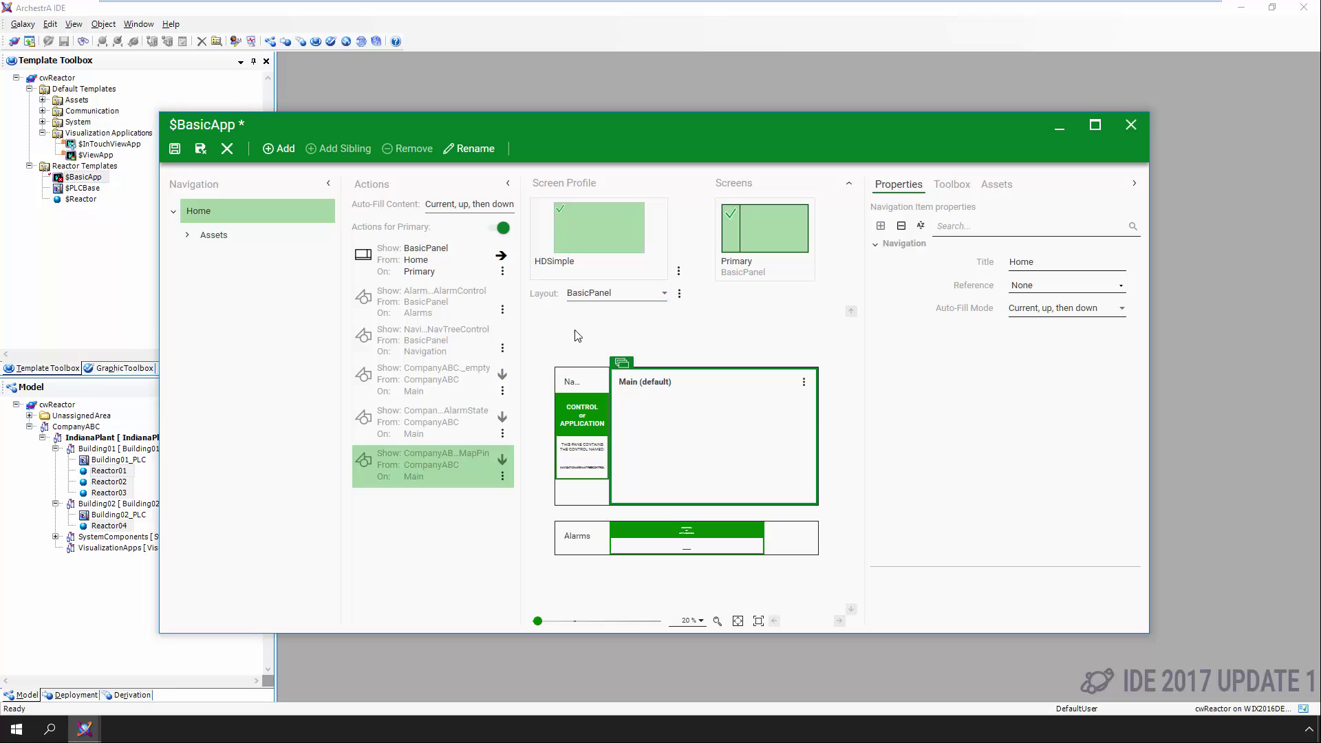
Expand the Assets > CompanyABC > IndianaPlant navigation tree and inspect the Home and Assets items
{"action": "left_click", "coordinate": [187, 238]}
{"action": "left_click", "coordinate": [200, 259]}
{"action": "left_click", "coordinate": [212, 290]}
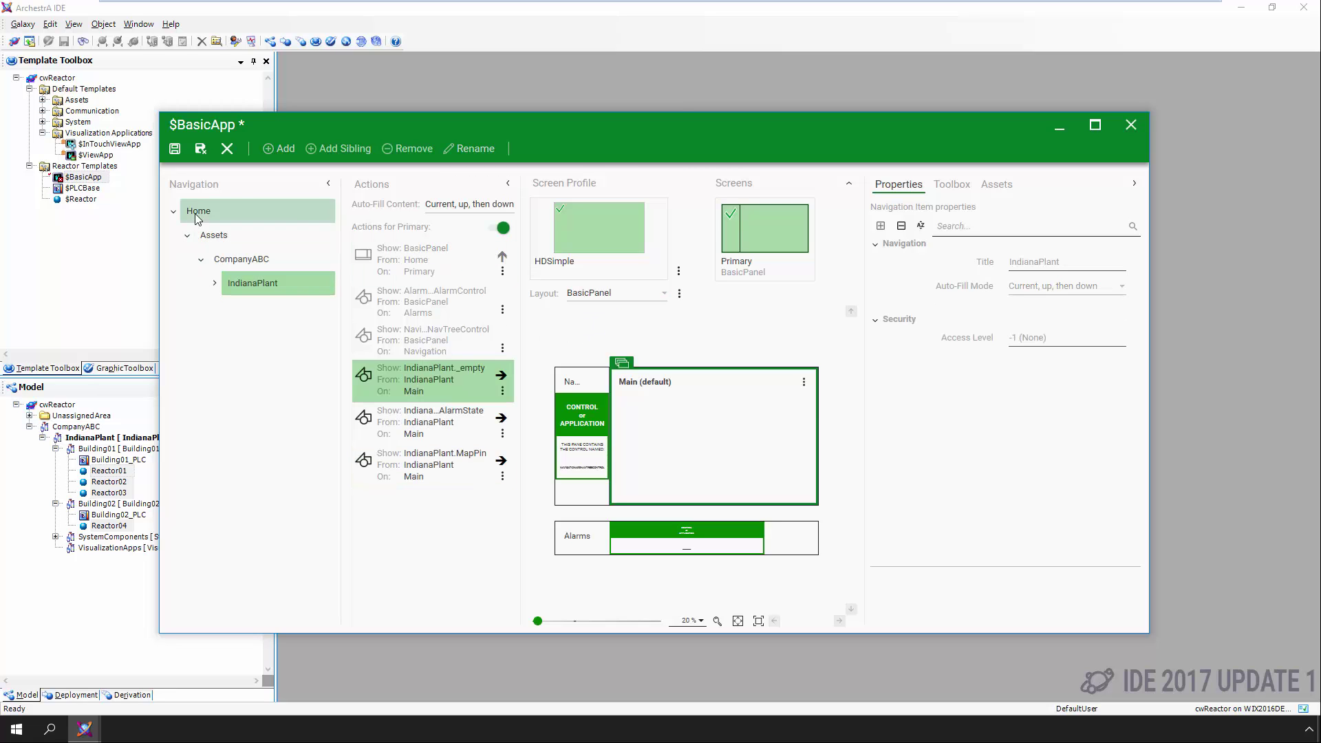
{"action": "left_click", "coordinate": [234, 206]}
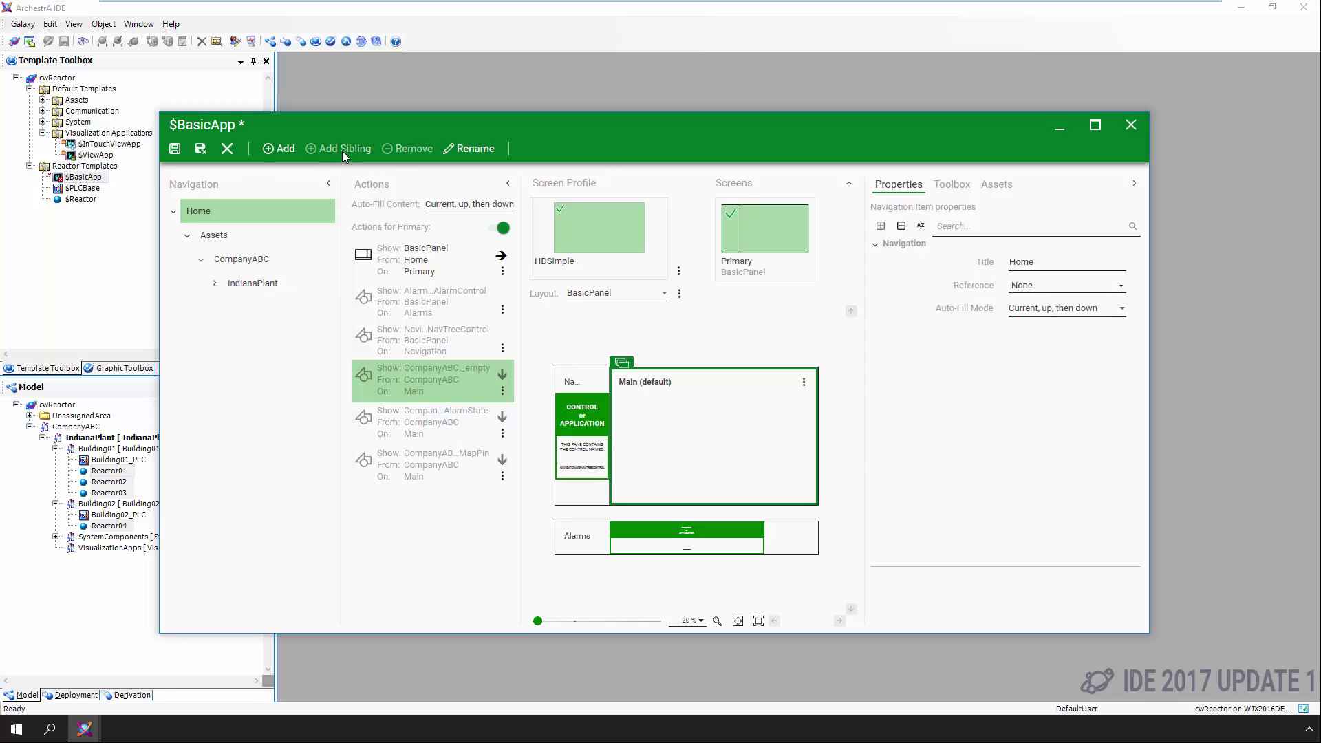
{"action": "left_click", "coordinate": [218, 234]}
Add a sibling navigation item named Trend, remove it, then save, close and check in $BasicApp
{"action": "left_click", "coordinate": [320, 149]}
{"action": "type", "text": "Trend"}
{"action": "key", "text": "Return"}
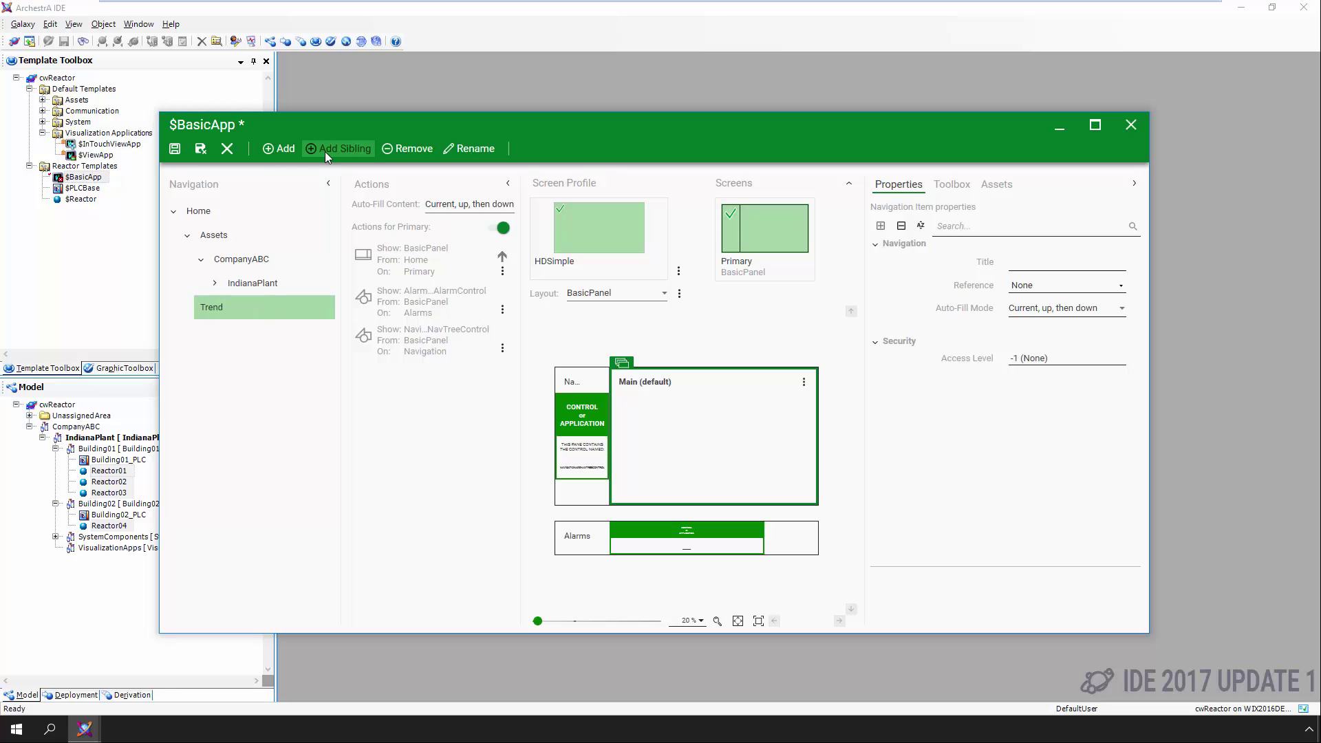
{"action": "left_click", "coordinate": [415, 150]}
{"action": "left_click", "coordinate": [690, 412]}
{"action": "left_click", "coordinate": [198, 150]}
{"action": "left_click", "coordinate": [678, 429]}
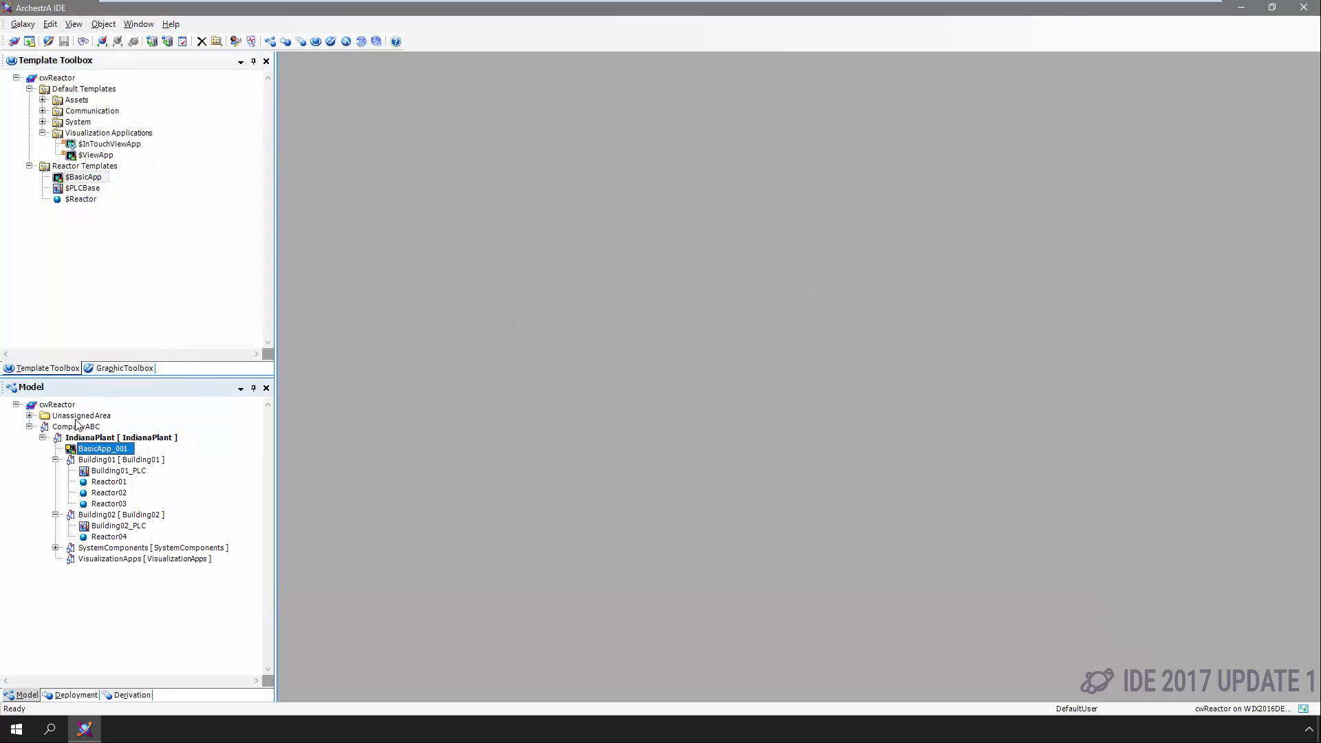
Move BasicApp_001 under VisualizationApps and deploy it
{"action": "left_click_drag", "start_coordinate": [77, 451], "coordinate": [87, 559]}
{"action": "right_click", "coordinate": [87, 558]}
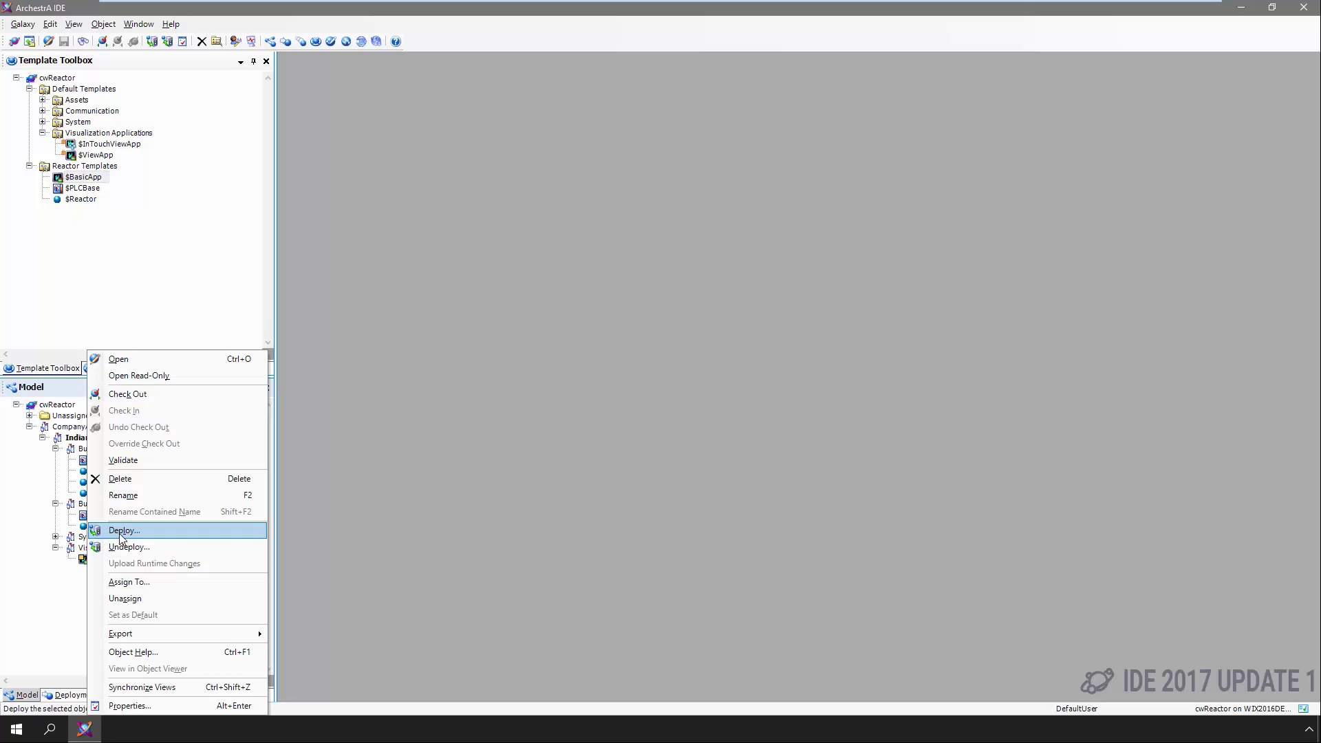
{"action": "left_click", "coordinate": [121, 530]}
{"action": "left_click", "coordinate": [740, 460]}
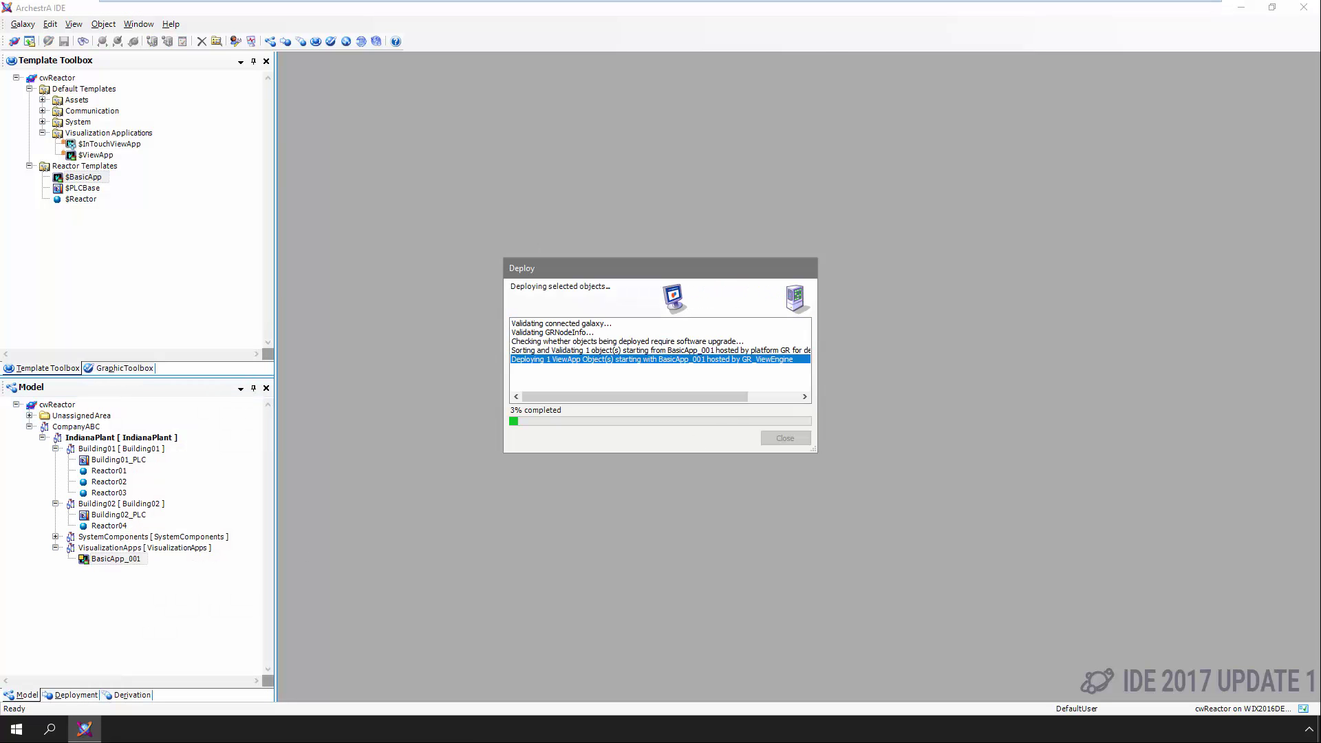
Launch Wonderware Application Manager from the Wonderware System Platform Start menu group
{"action": "left_click", "coordinate": [17, 731]}
{"action": "scroll", "coordinate": [62, 614], "scroll_direction": "down", "scroll_amount": 15}
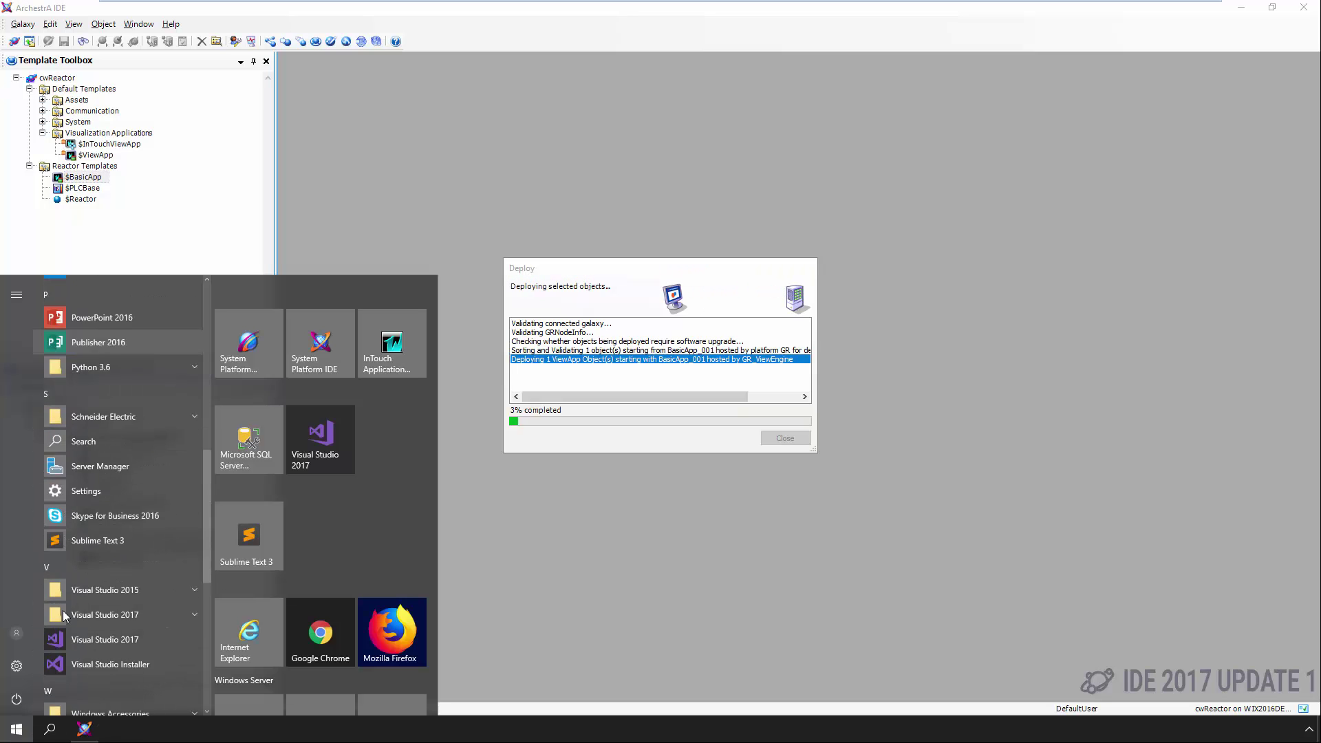
{"action": "left_click", "coordinate": [90, 573]}
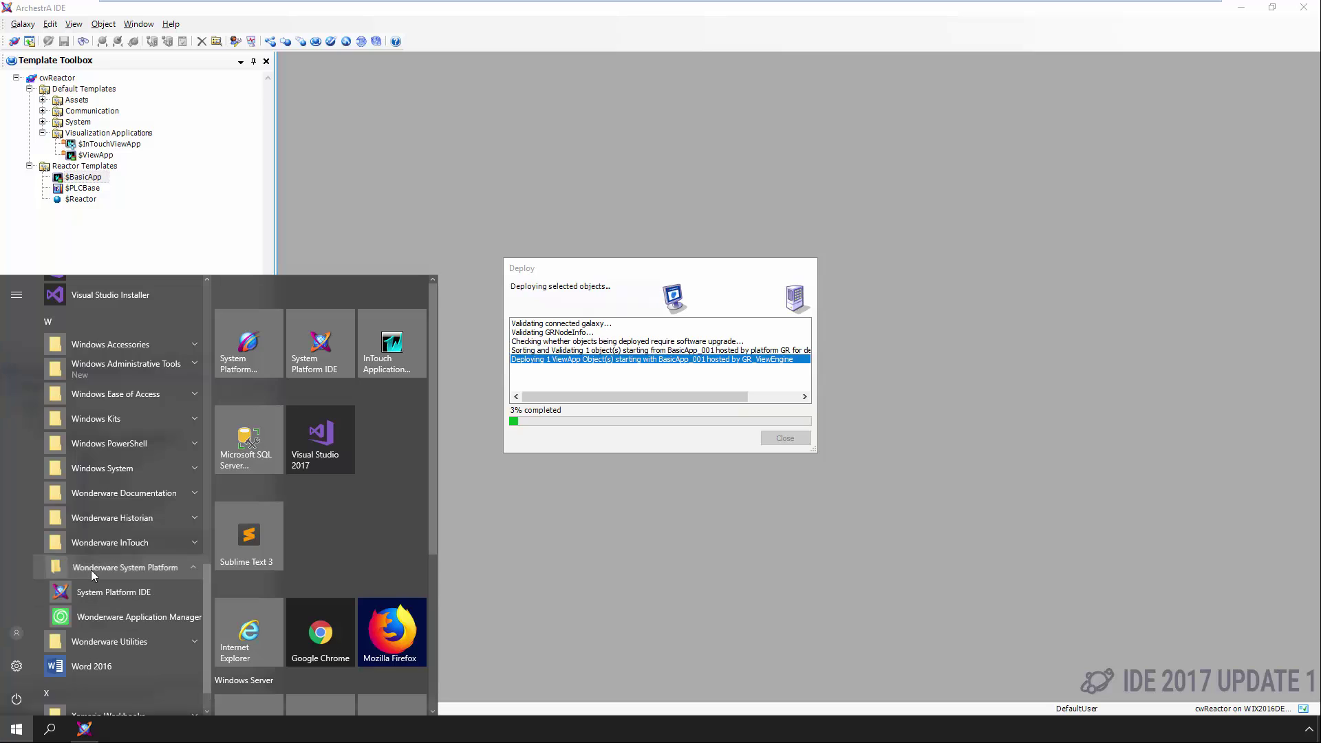
{"action": "left_click", "coordinate": [106, 617]}
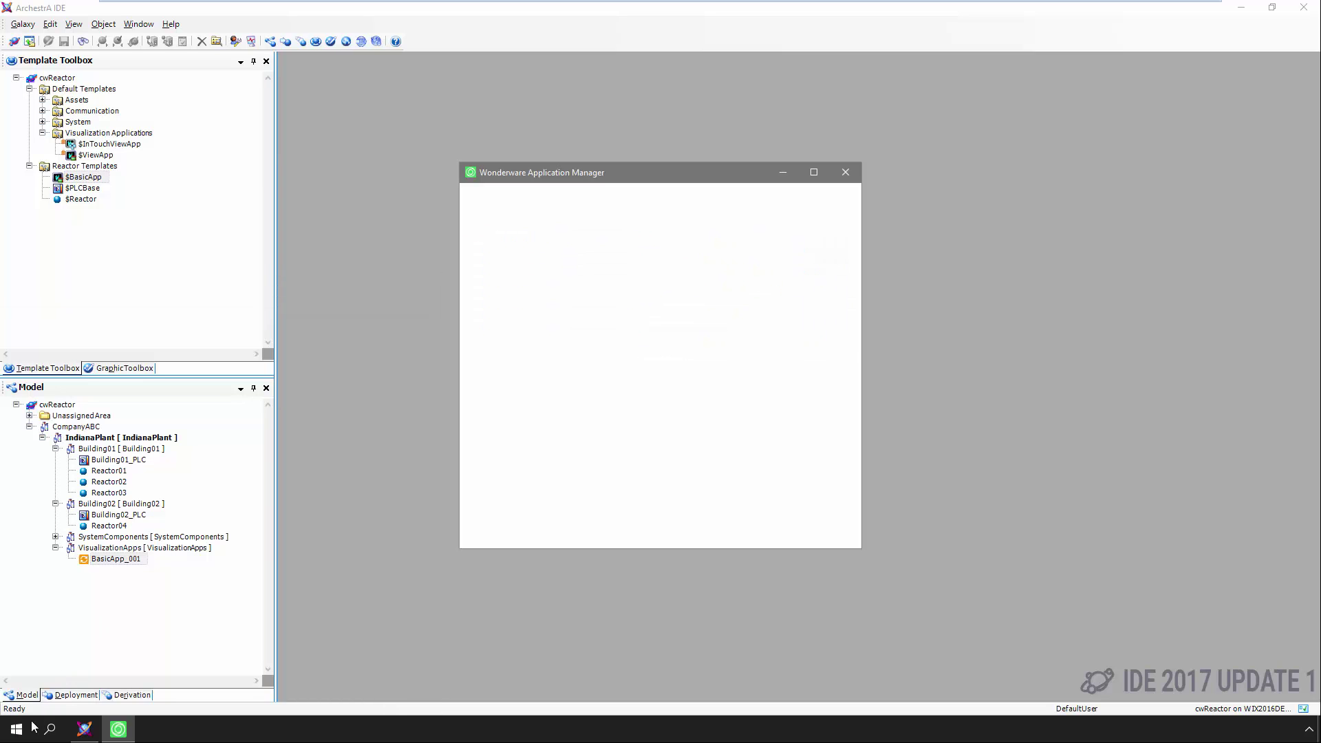
{"action": "left_click", "coordinate": [16, 730]}
Inspect the 1024 X 768, 1280 x 1024 and 800 X 600 demo applications, then close InTouch Application Manager
{"action": "left_click", "coordinate": [402, 340]}
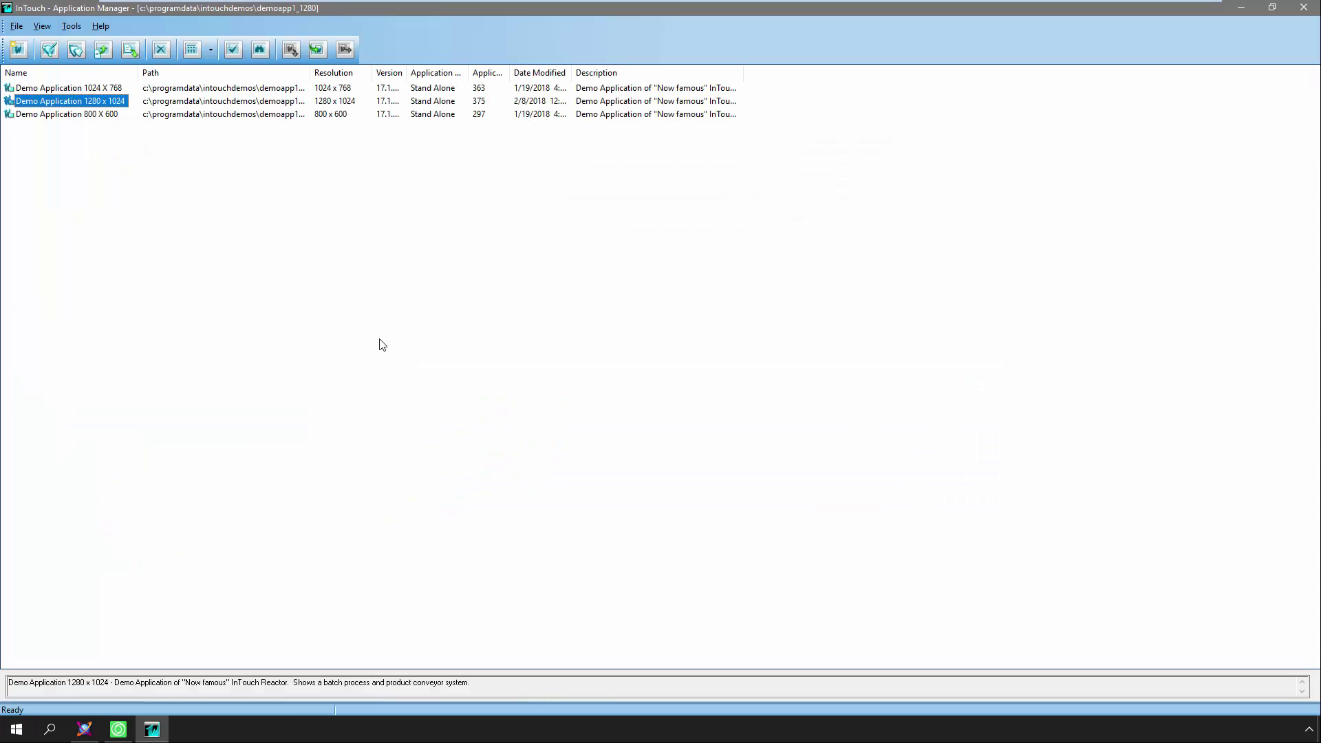
{"action": "left_click", "coordinate": [94, 88]}
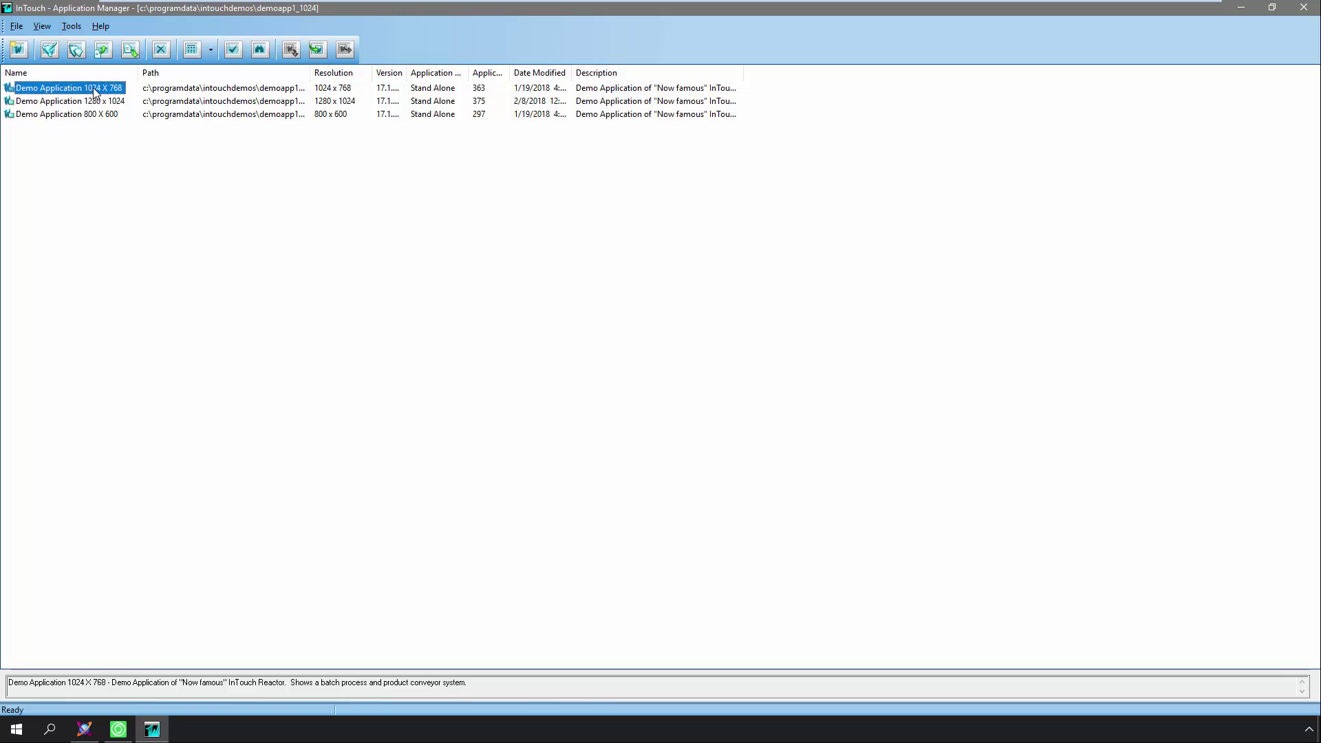
{"action": "left_click", "coordinate": [81, 102]}
{"action": "left_click", "coordinate": [76, 115]}
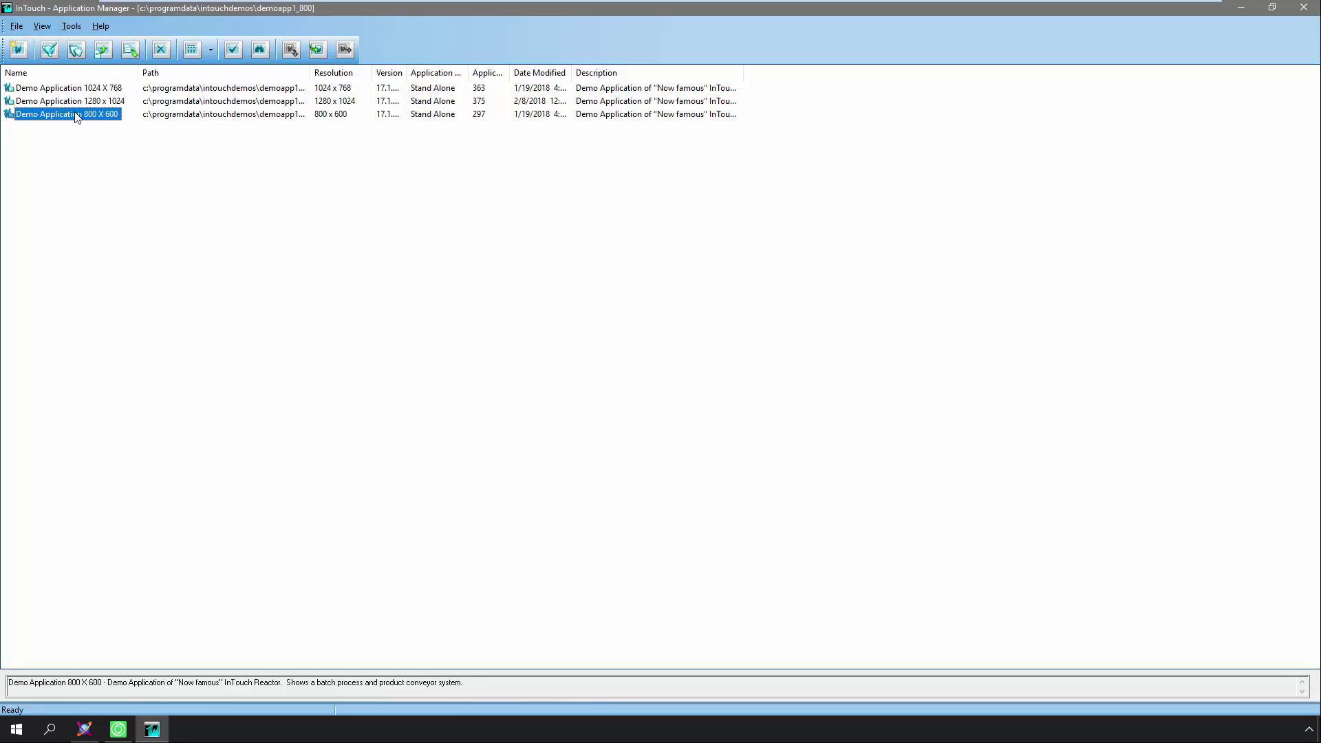
{"action": "left_click", "coordinate": [1303, 7]}
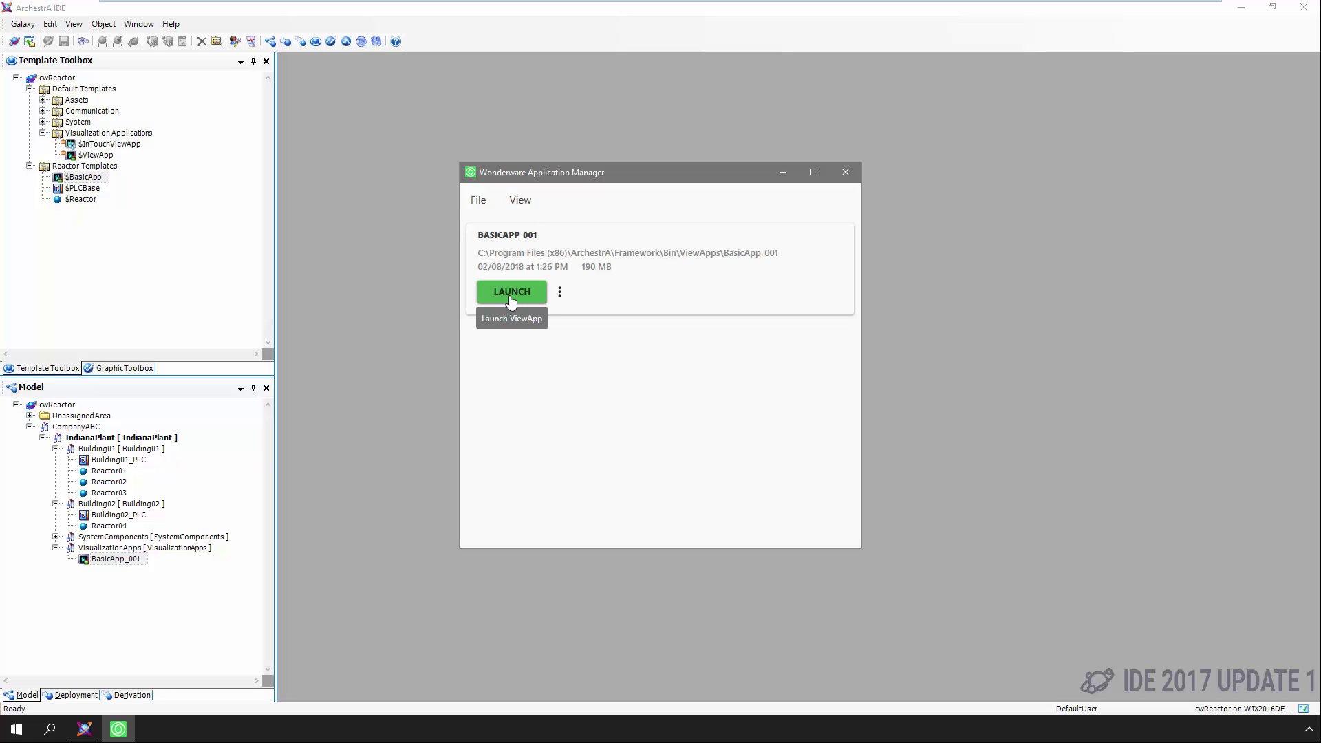
Launch the BasicApp_001 ViewApp and expand its navigation tree down to Building01
{"action": "left_click", "coordinate": [510, 300]}
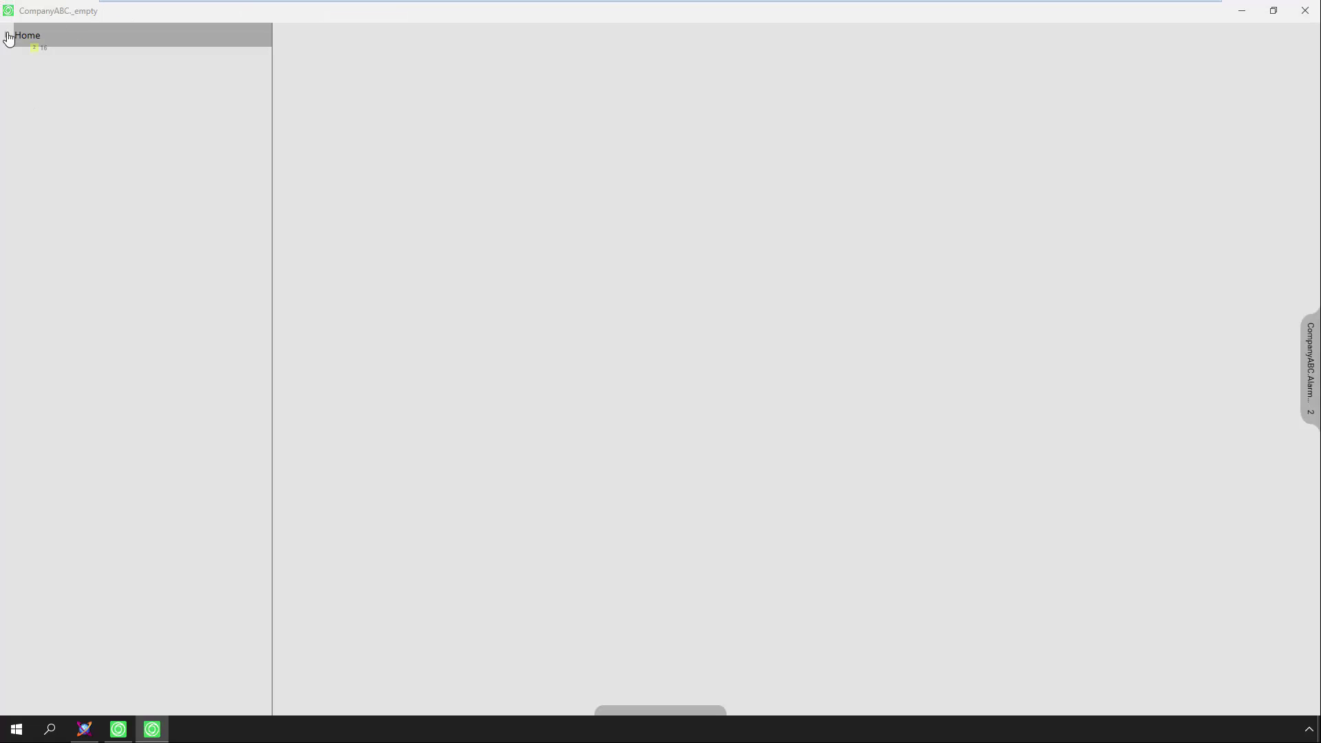
{"action": "left_click", "coordinate": [7, 35]}
{"action": "left_click", "coordinate": [16, 59]}
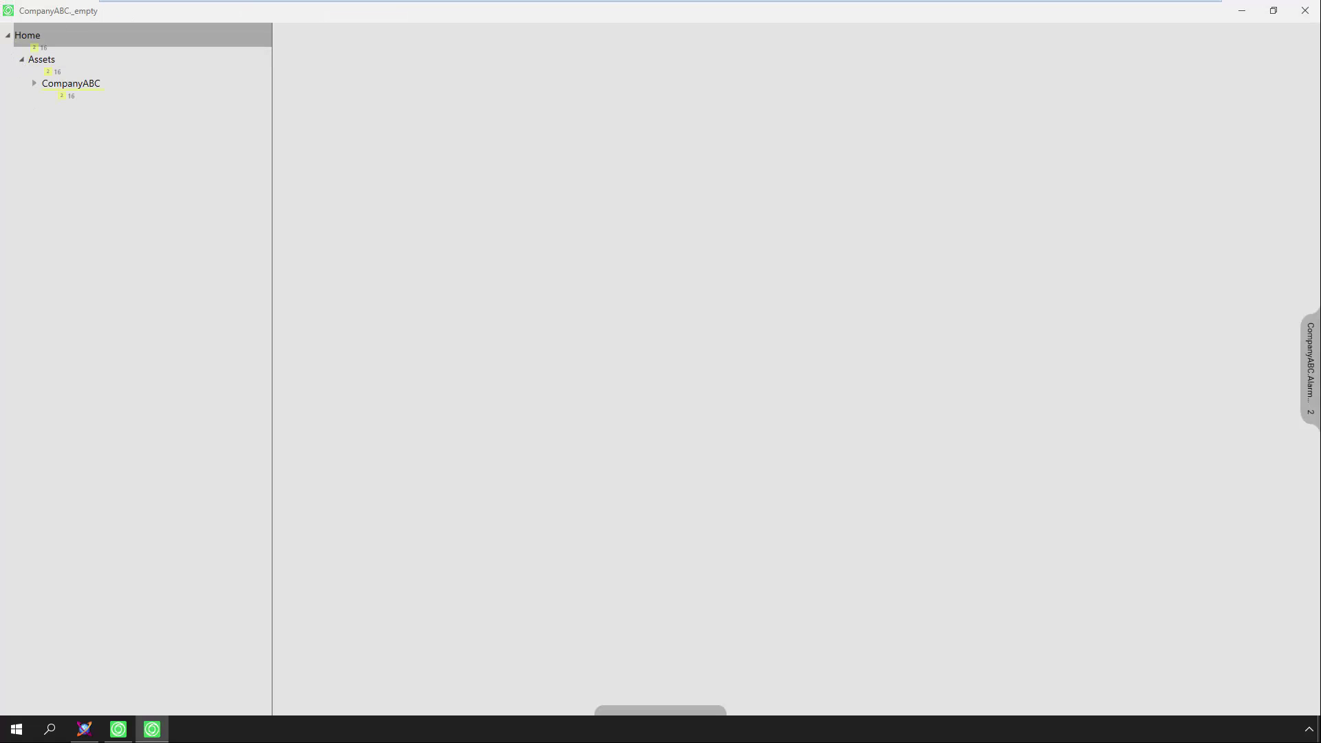
{"action": "left_click", "coordinate": [34, 84]}
{"action": "left_click", "coordinate": [49, 107]}
{"action": "left_click", "coordinate": [62, 132]}
Restore and reposition the ViewApp window, close the finished deployment dialog, then maximize the ViewApp
{"action": "double_click", "coordinate": [234, 16]}
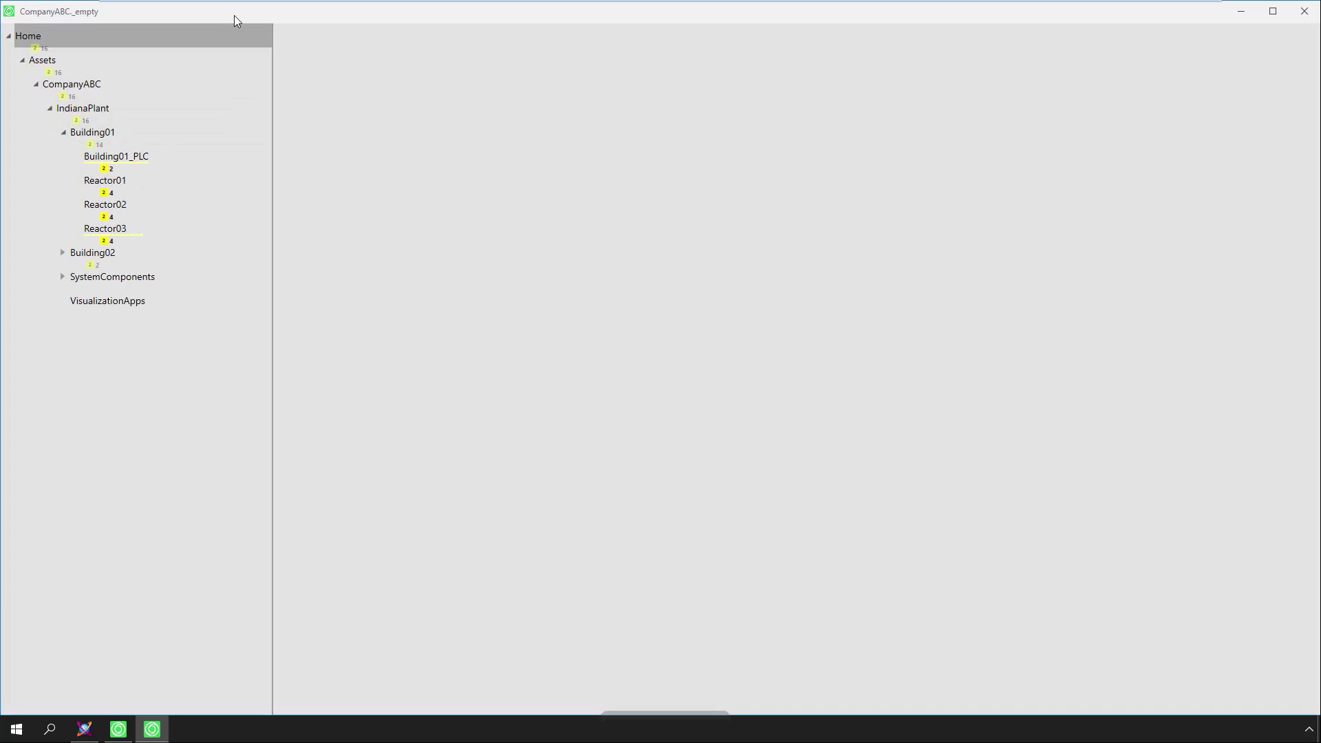
{"action": "left_click_drag", "start_coordinate": [234, 15], "coordinate": [174, 110]}
{"action": "left_click_drag", "start_coordinate": [15, 99], "coordinate": [597, 421]}
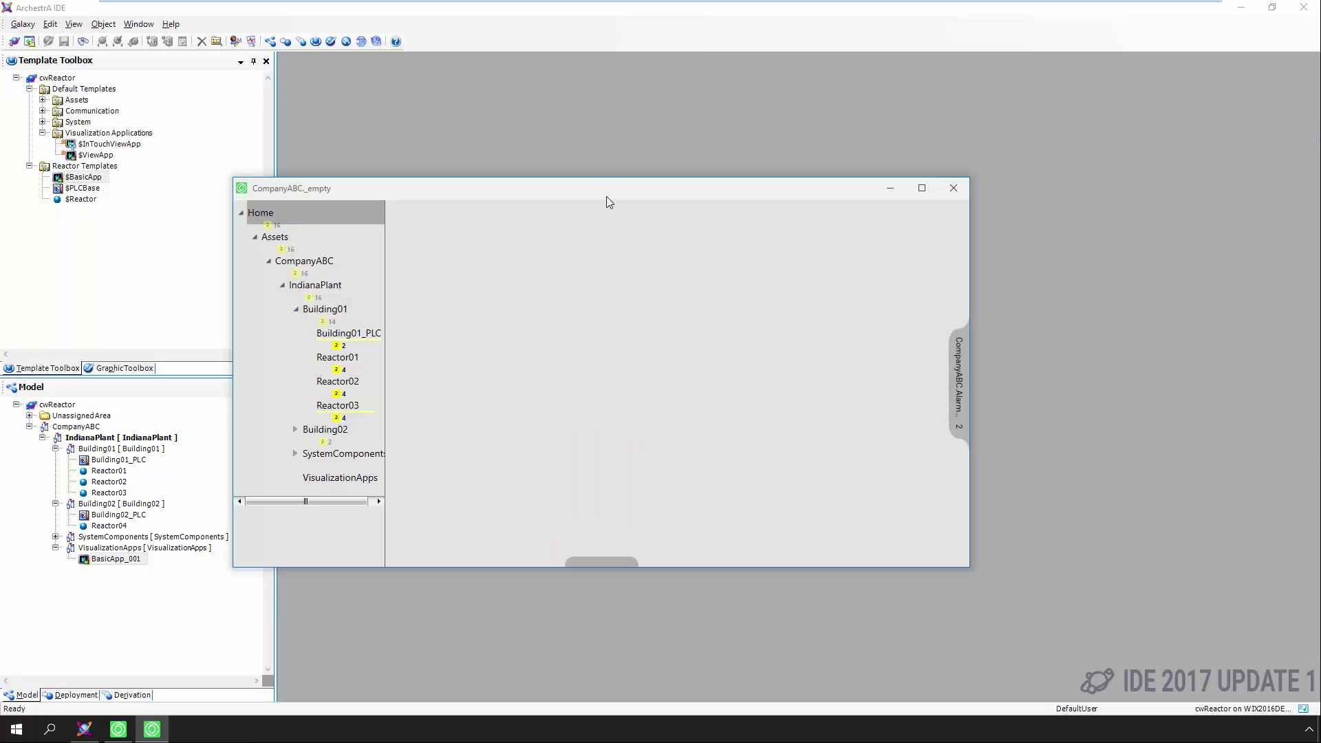
{"action": "left_click_drag", "start_coordinate": [593, 188], "coordinate": [2, 229]}
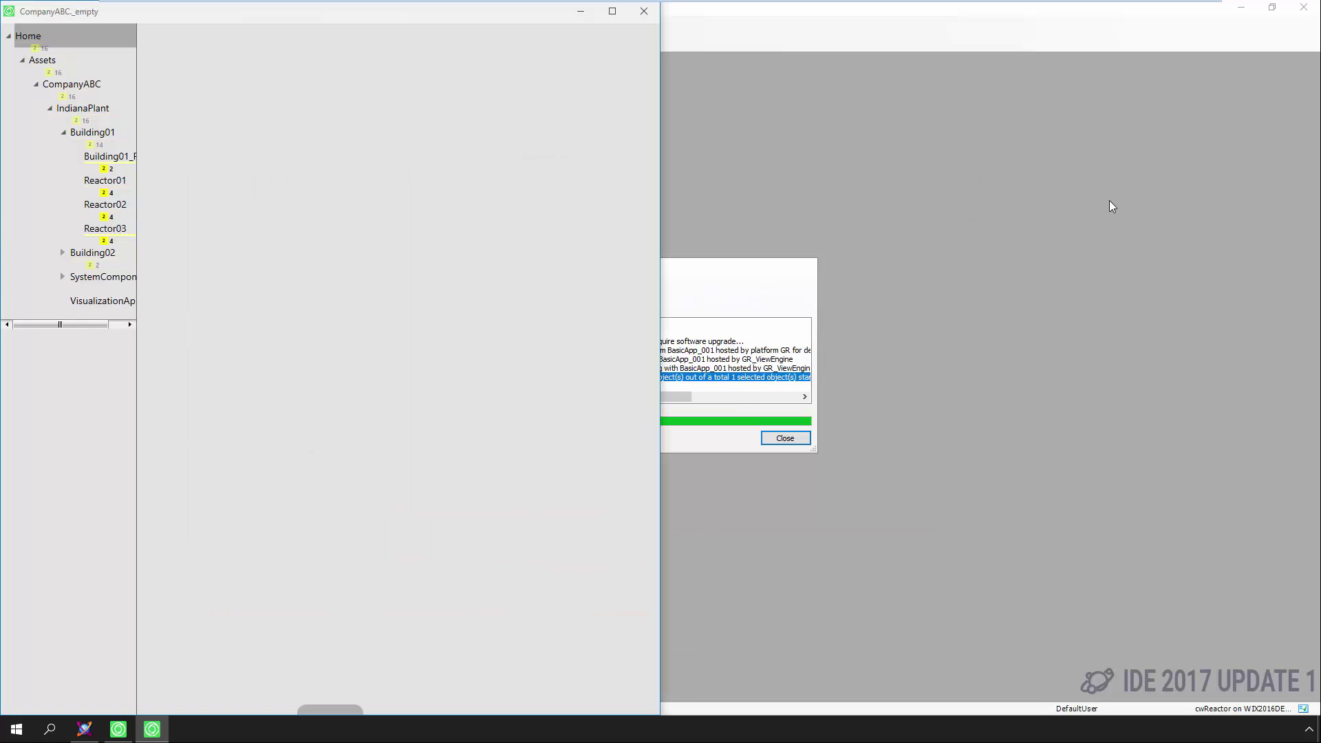
{"action": "left_click", "coordinate": [791, 437]}
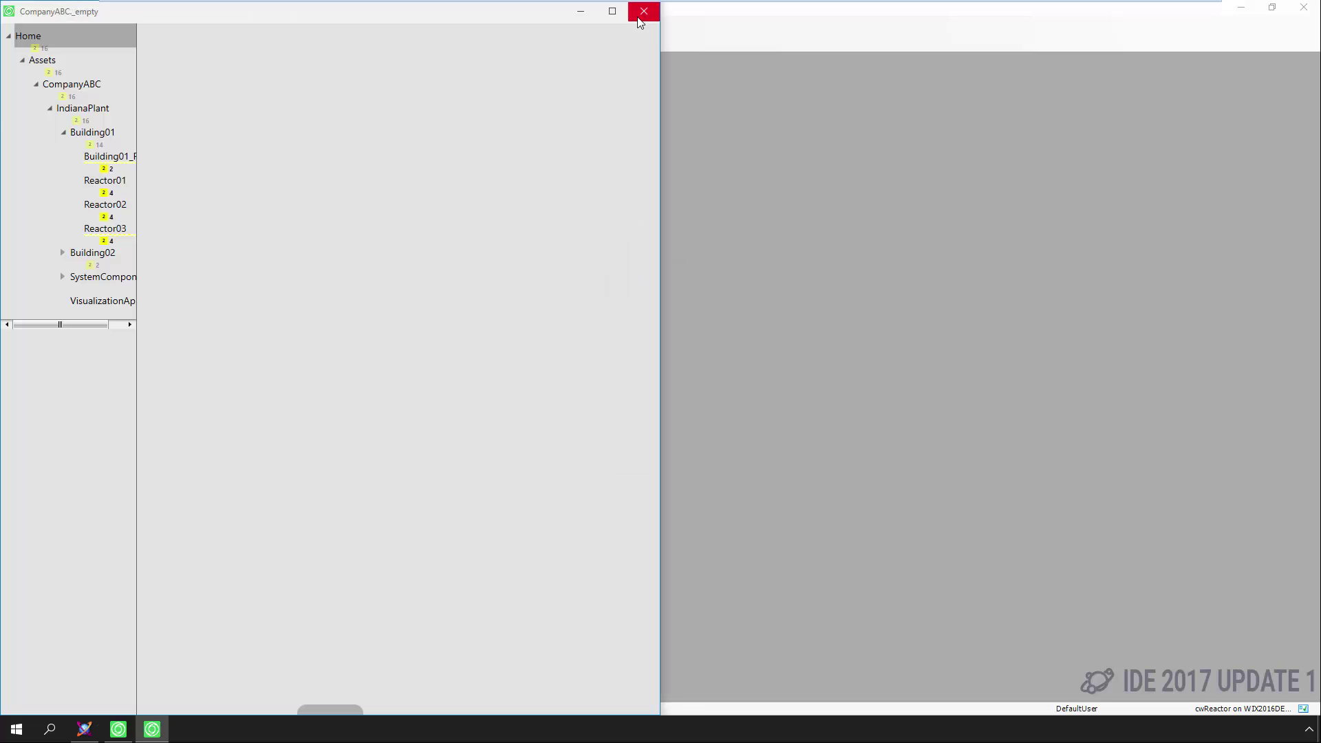
{"action": "left_click", "coordinate": [612, 12]}
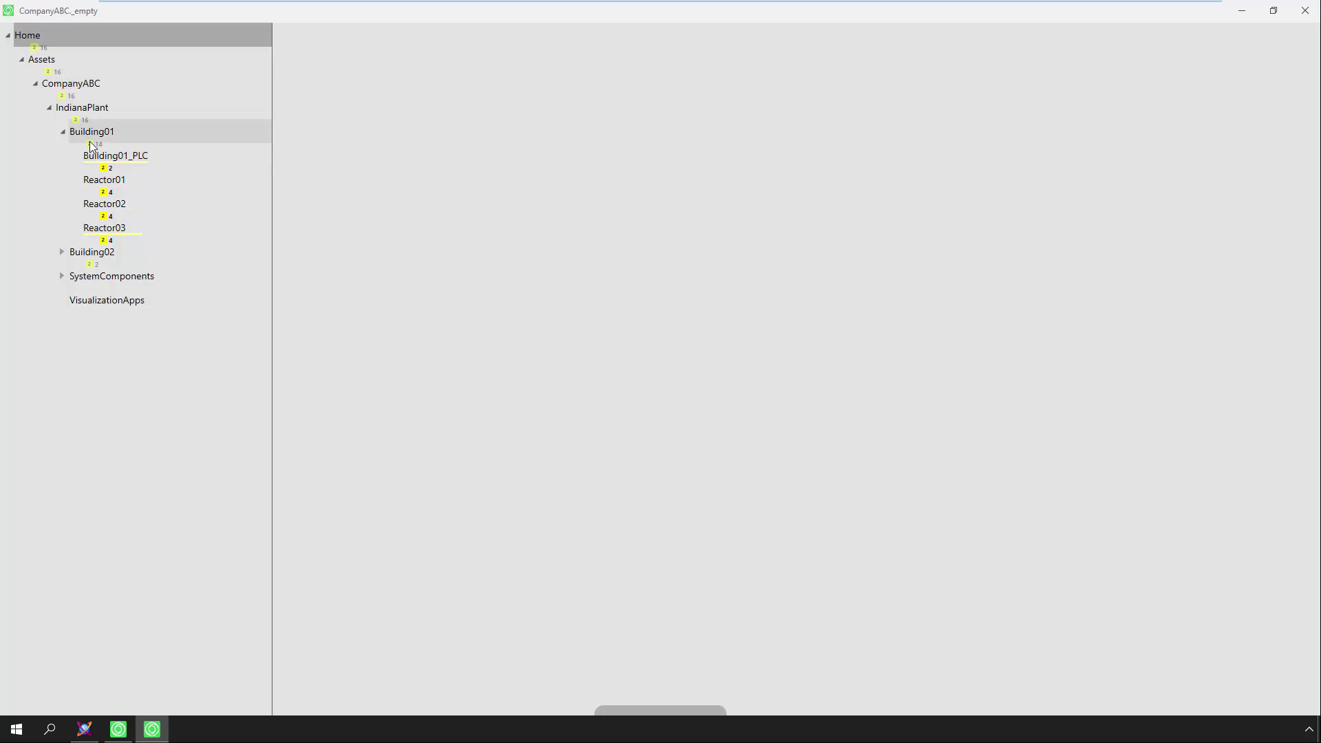
Open the Reactor01 overview and toggle twice between its colourful and grey displays
{"action": "left_click", "coordinate": [91, 183]}
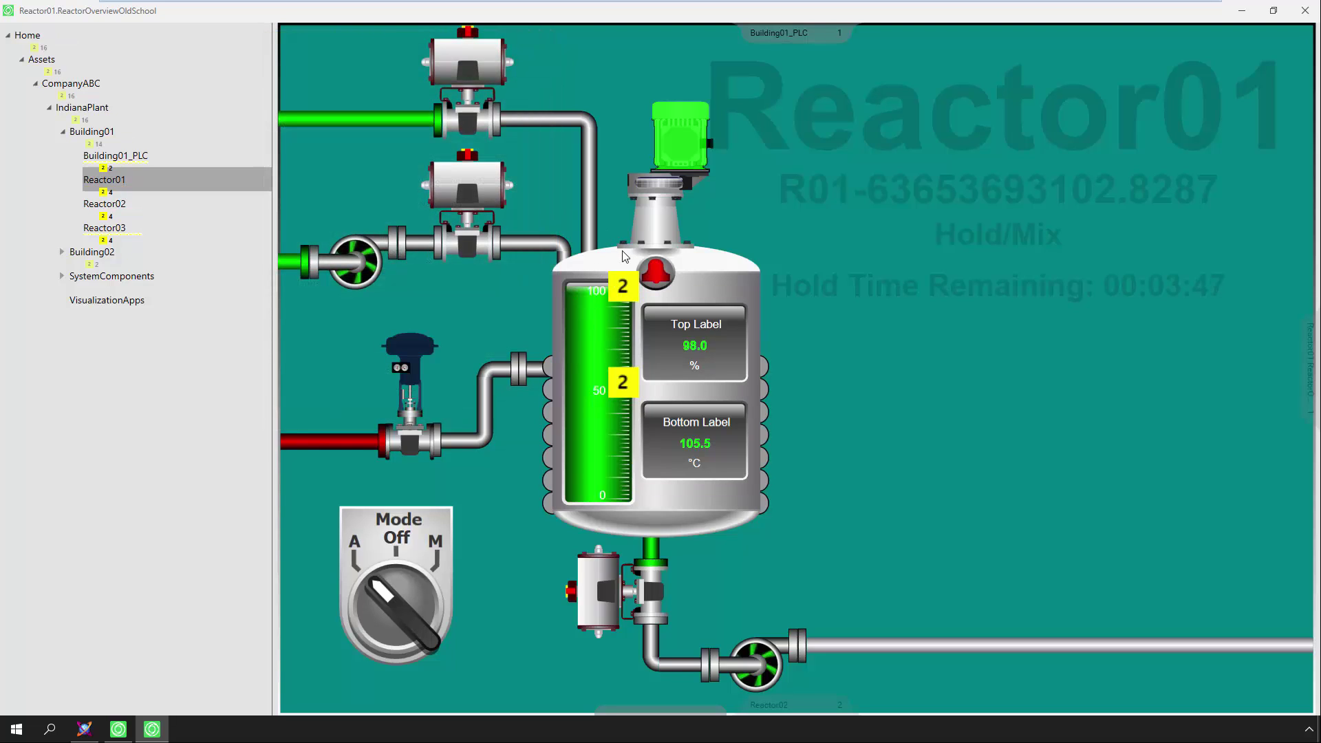
{"action": "left_click", "coordinate": [1310, 381]}
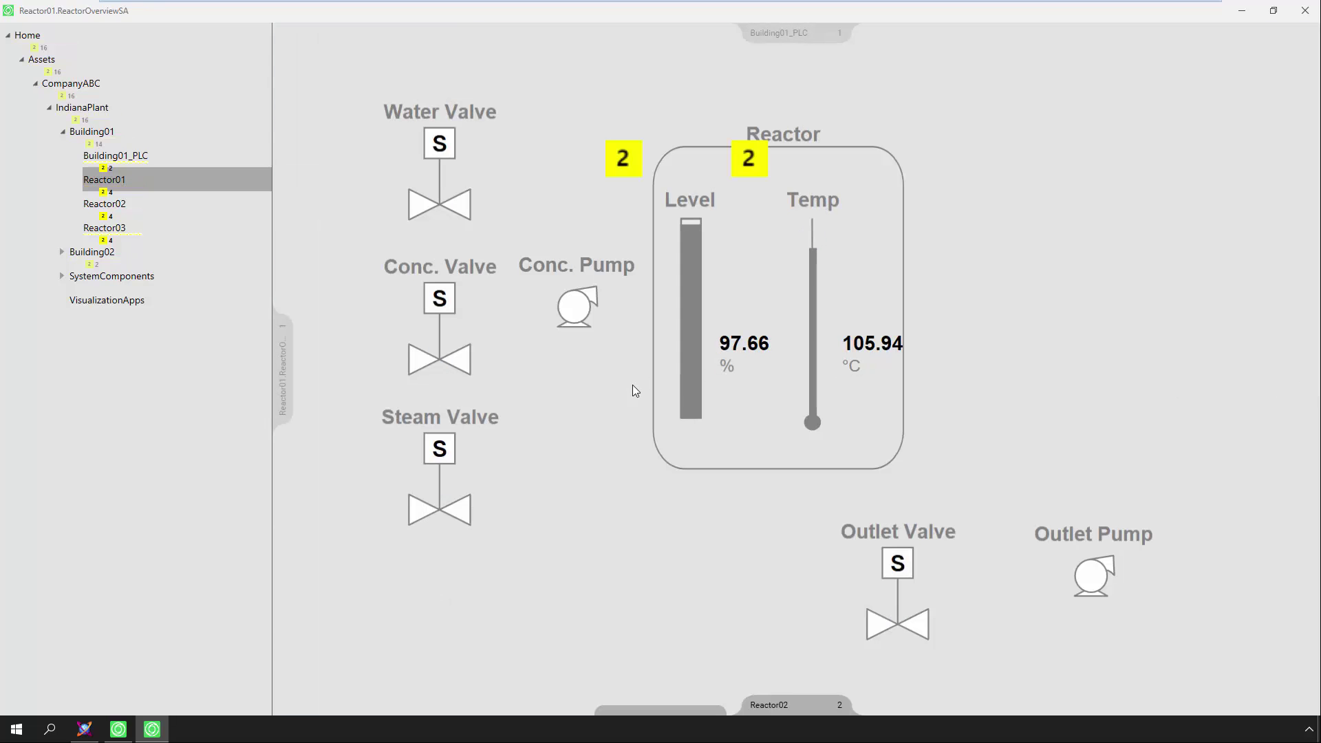
{"action": "left_click", "coordinate": [287, 365]}
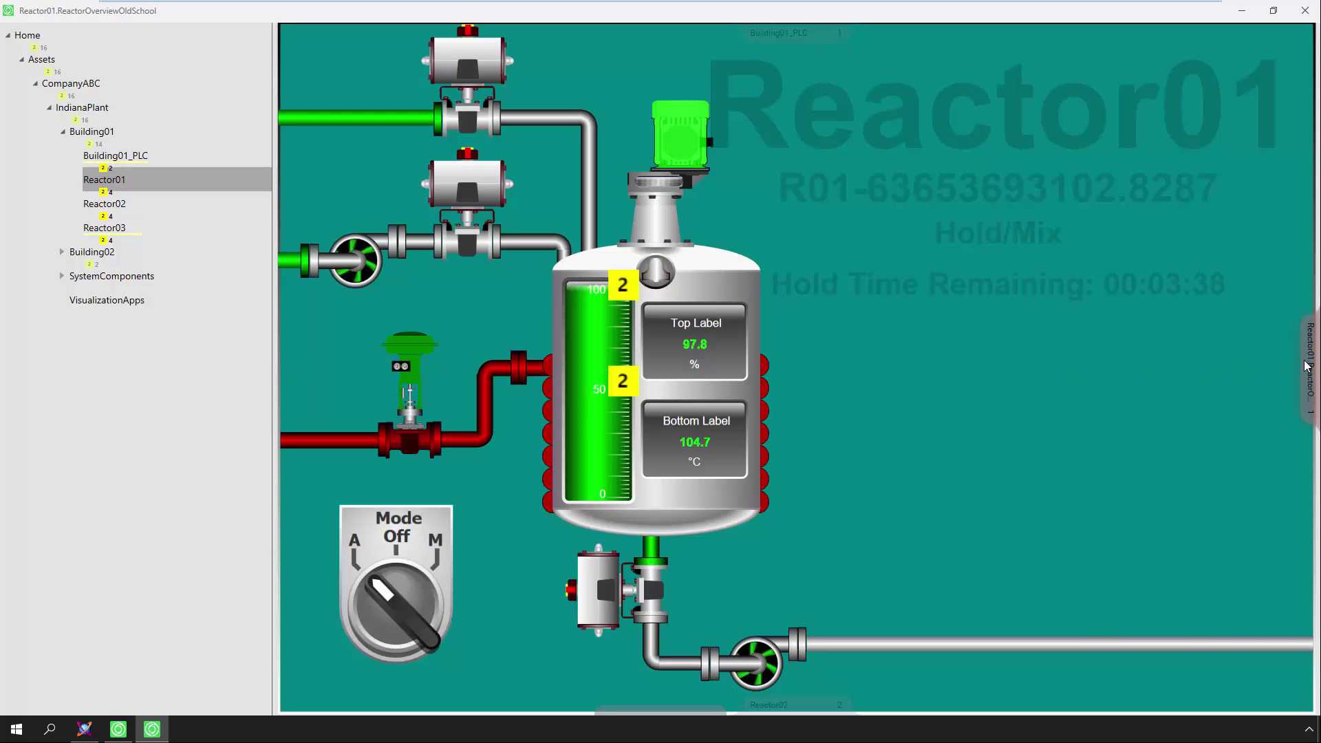
{"action": "left_click", "coordinate": [1306, 365]}
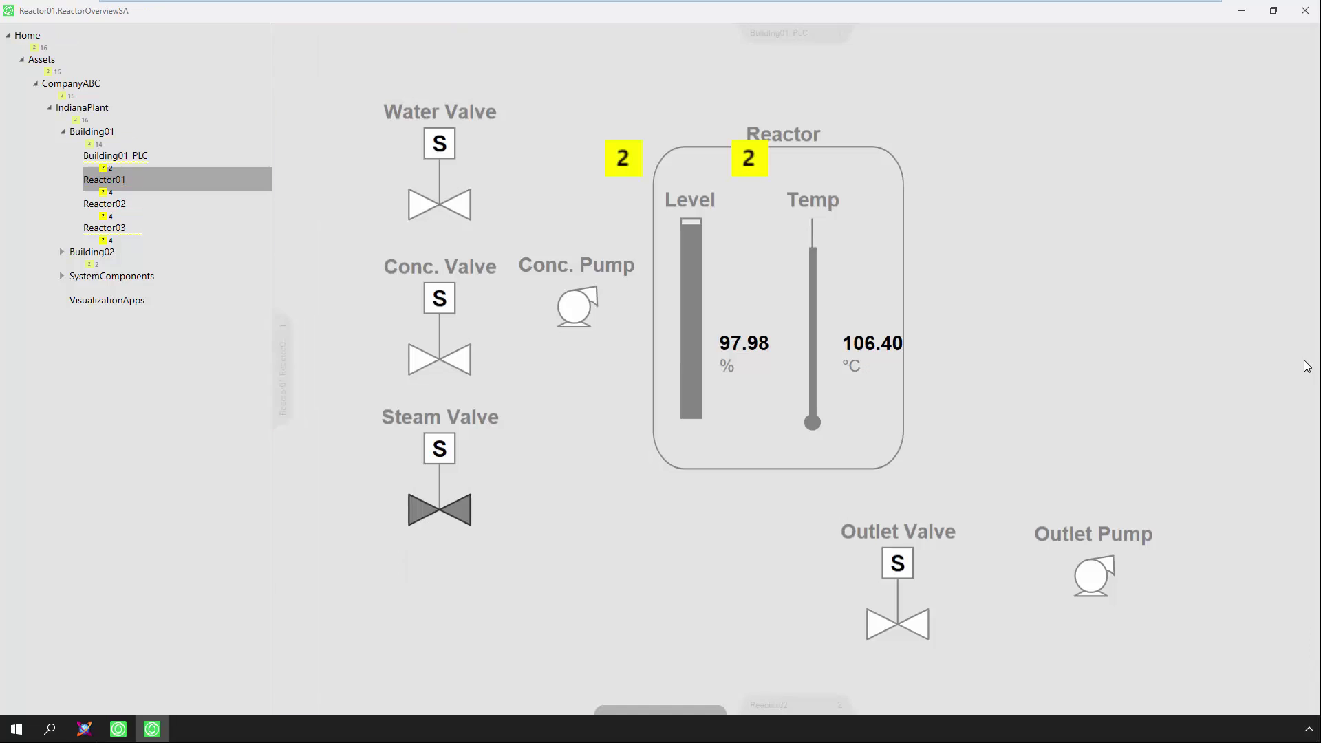
{"action": "left_click", "coordinate": [289, 367]}
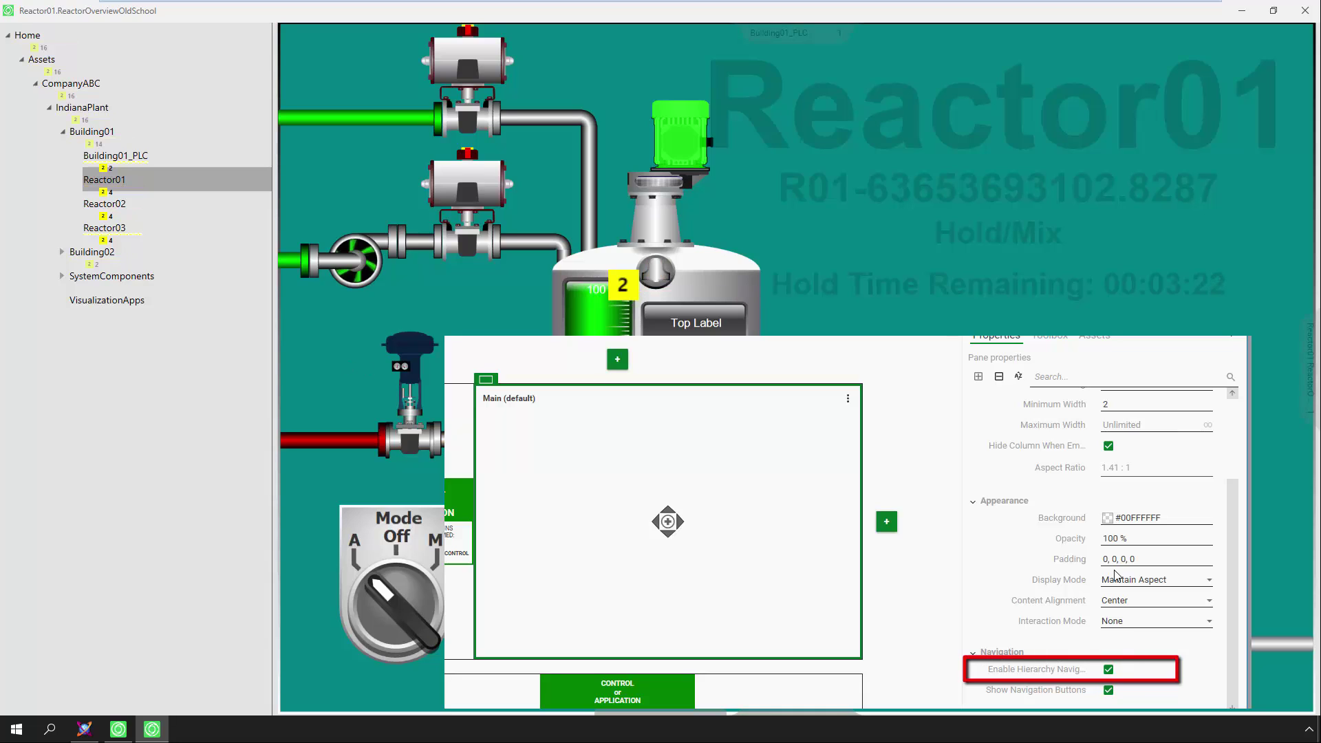
Navigate to Reactor02, back to Reactor01, then to Reactor02 again
{"action": "left_click", "coordinate": [777, 704]}
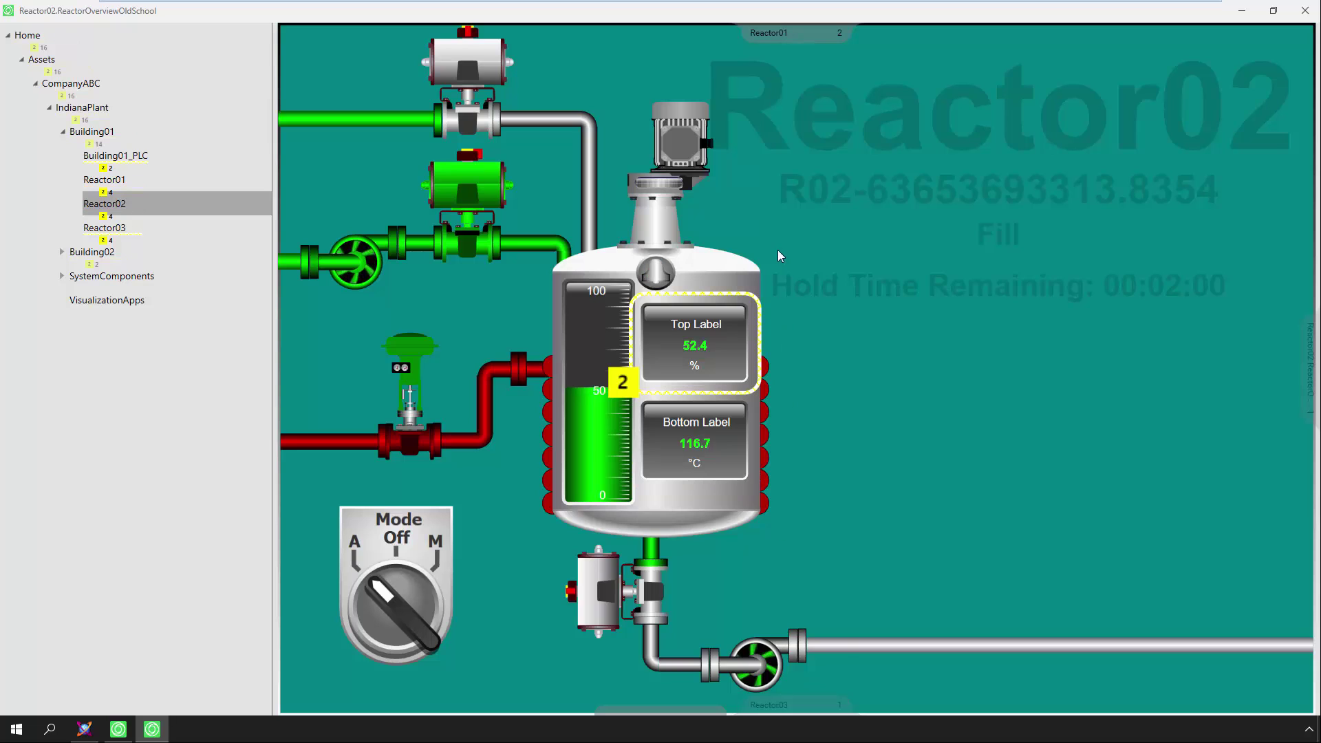
{"action": "left_click", "coordinate": [769, 35]}
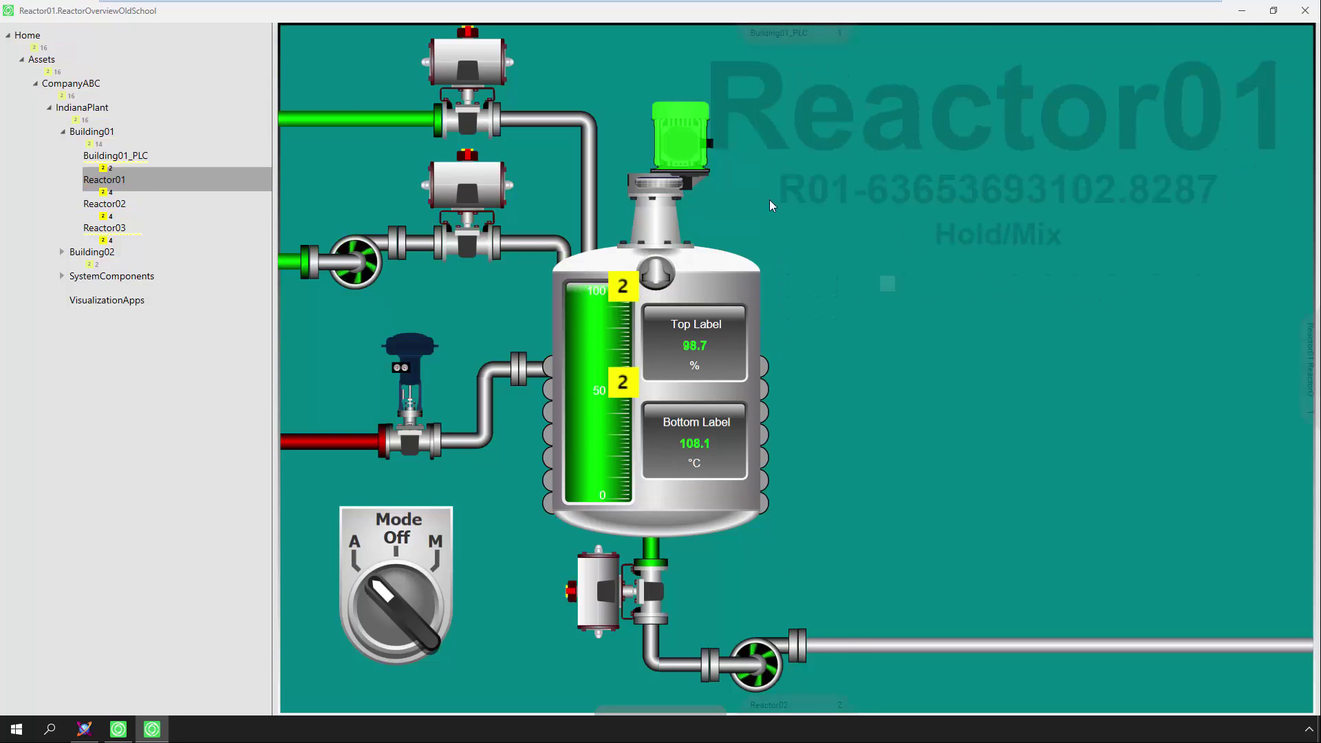
{"action": "left_click", "coordinate": [769, 702]}
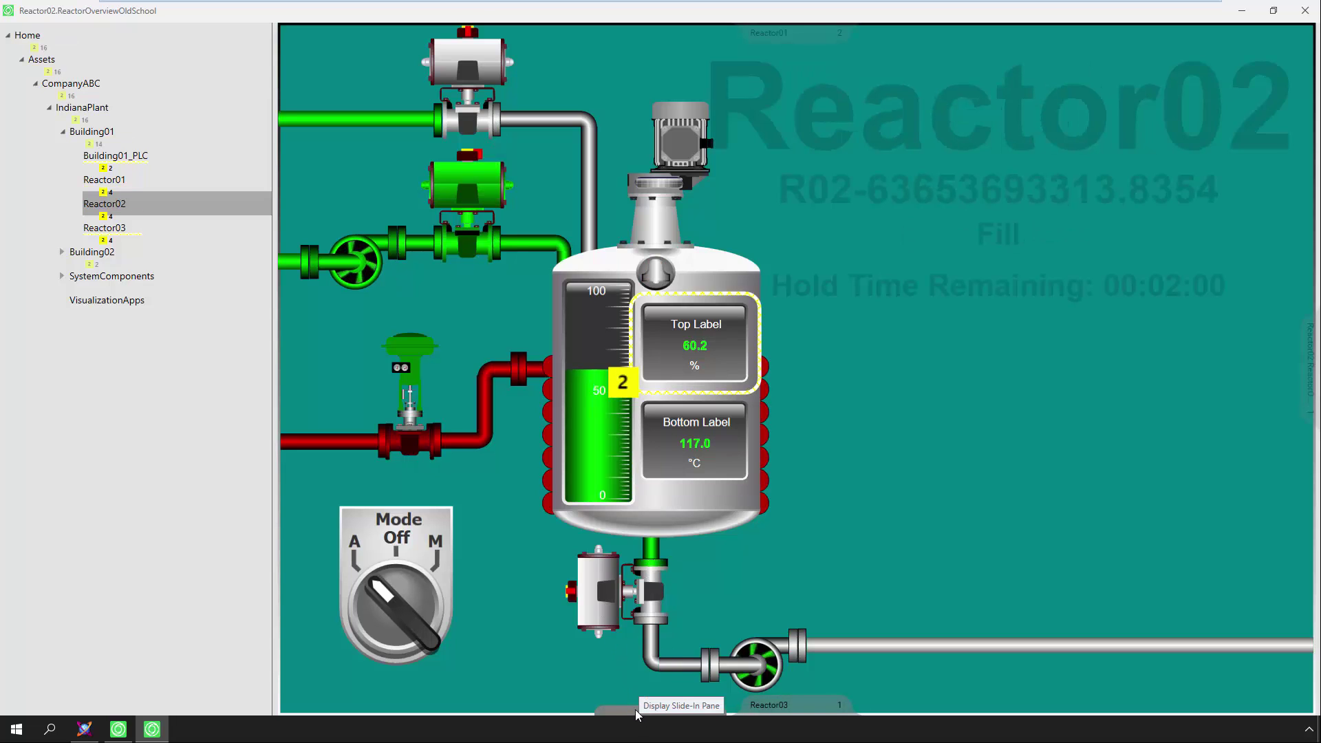
Slide in the alarm list, acknowledge all selected alarms, then switch back to ArchestrA IDE
{"action": "left_click", "coordinate": [636, 711]}
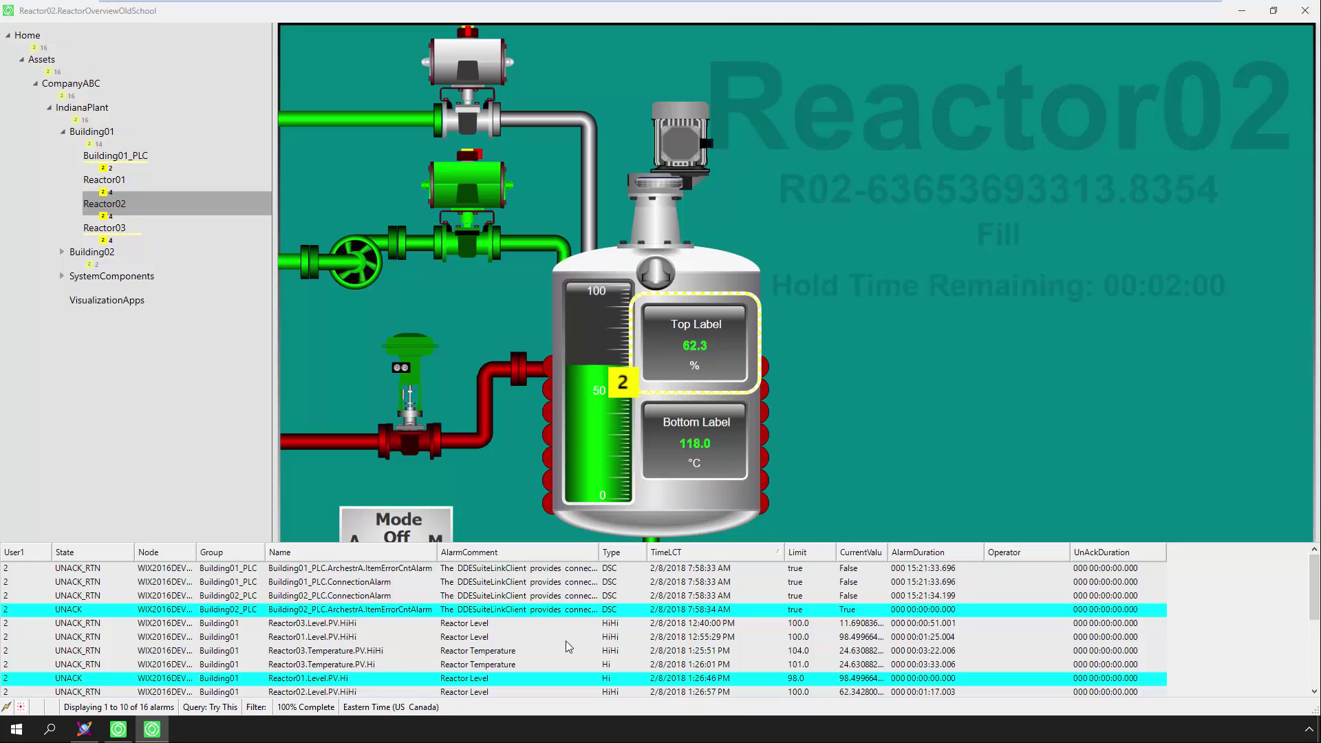
{"action": "scroll", "coordinate": [530, 651], "scroll_direction": "down", "scroll_amount": 3}
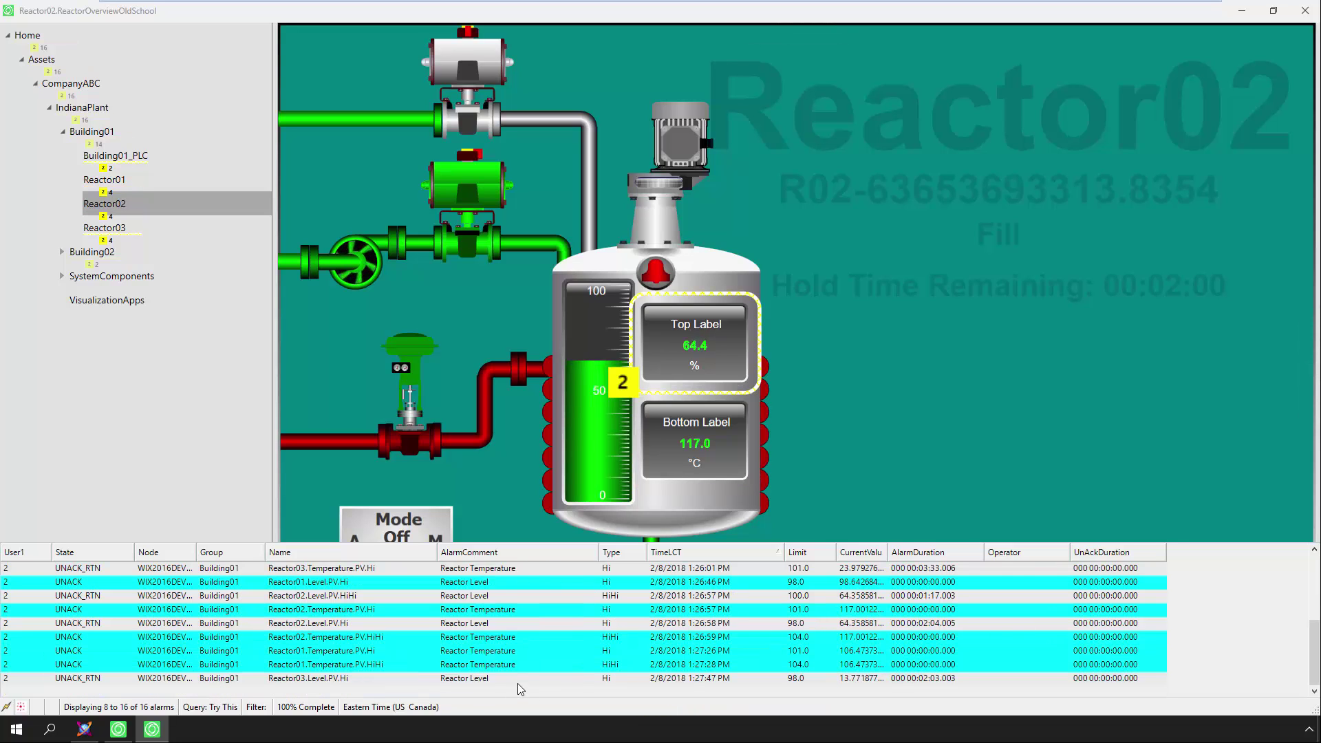
{"action": "left_click", "coordinate": [510, 679]}
{"action": "key", "text": "ctrl+a"}
{"action": "right_click", "coordinate": [511, 679]}
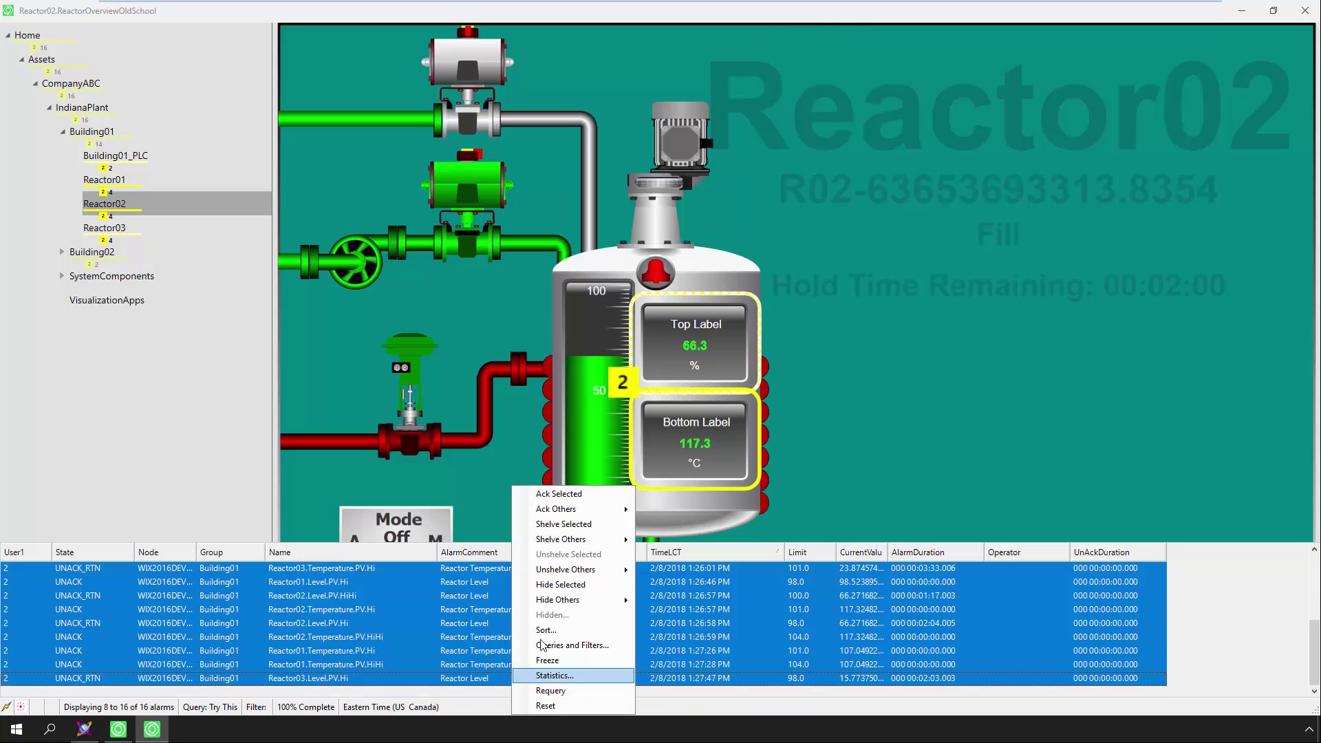
{"action": "left_click", "coordinate": [567, 498]}
{"action": "key", "text": "Return"}
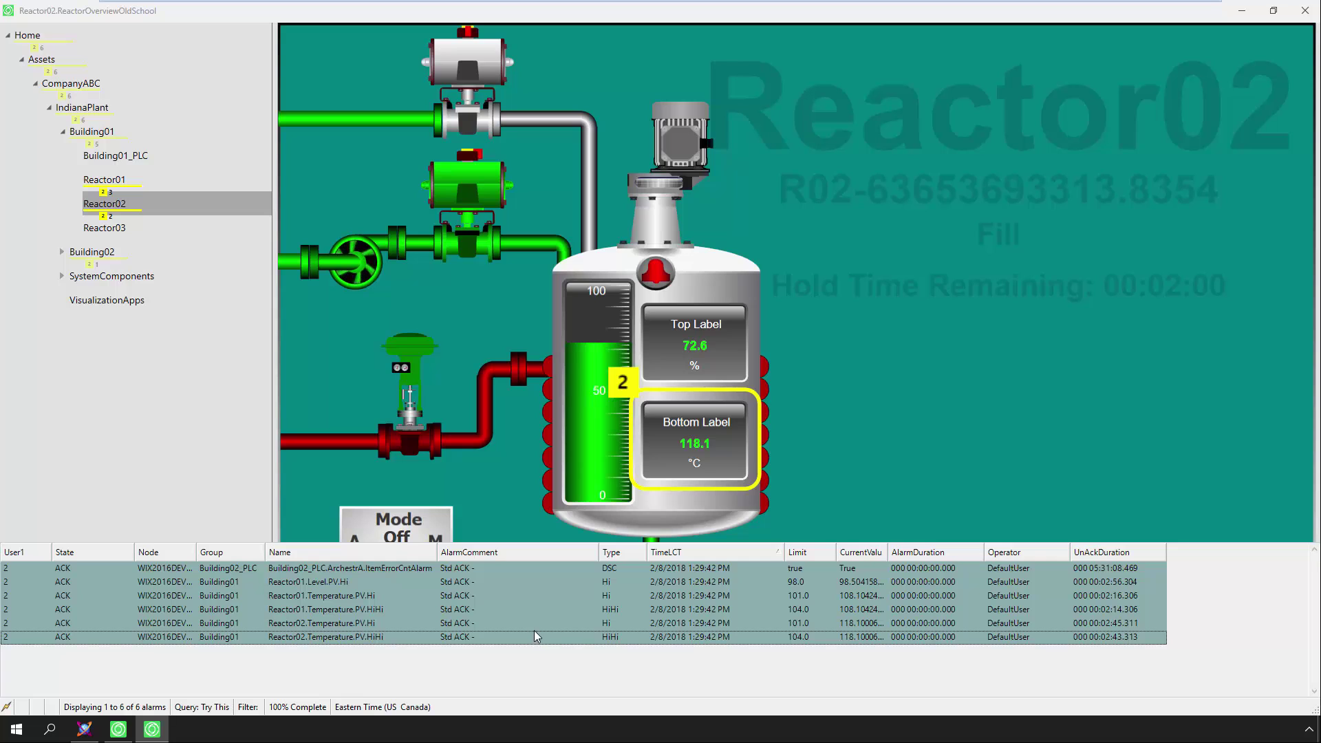
{"action": "key", "text": "alt+Tab"}
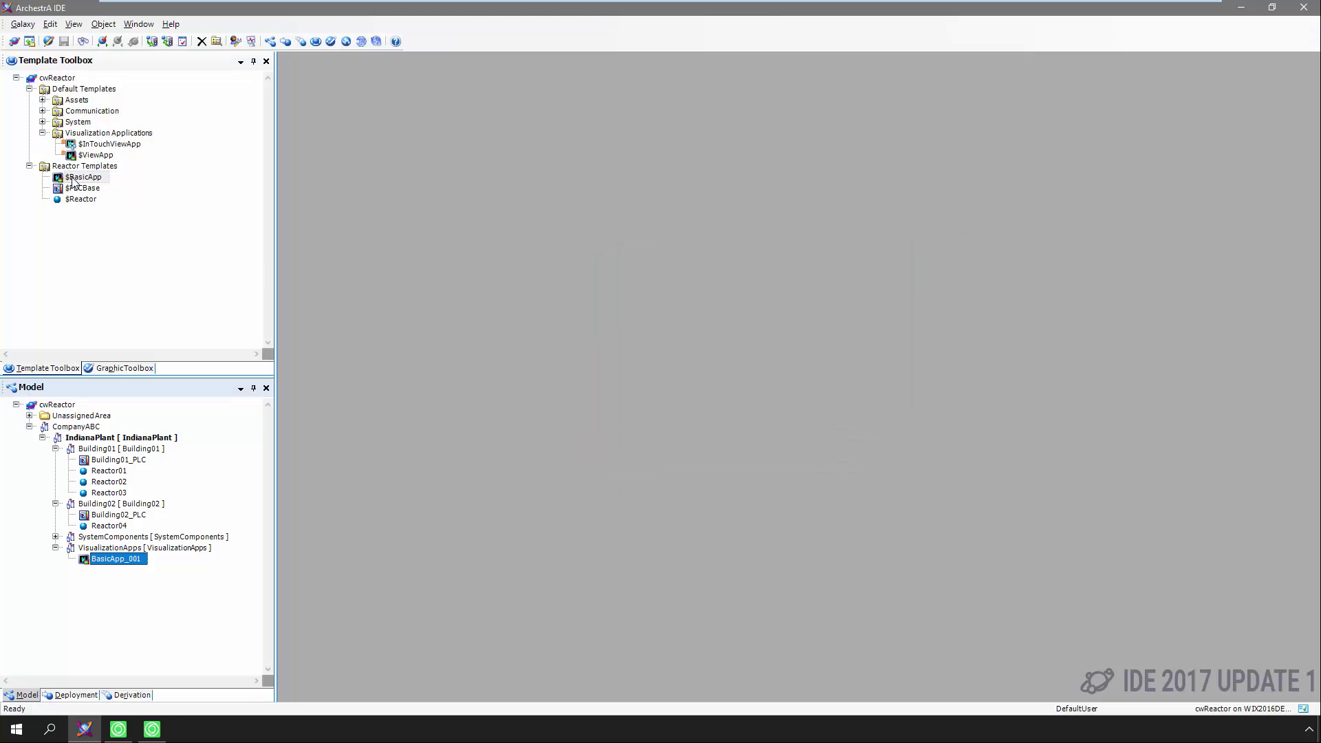
Browse $Reactor, HDSimple, BasicPanel, $BasicApp and BasicApp_001, then return to the running ViewApp
{"action": "left_click", "coordinate": [84, 201]}
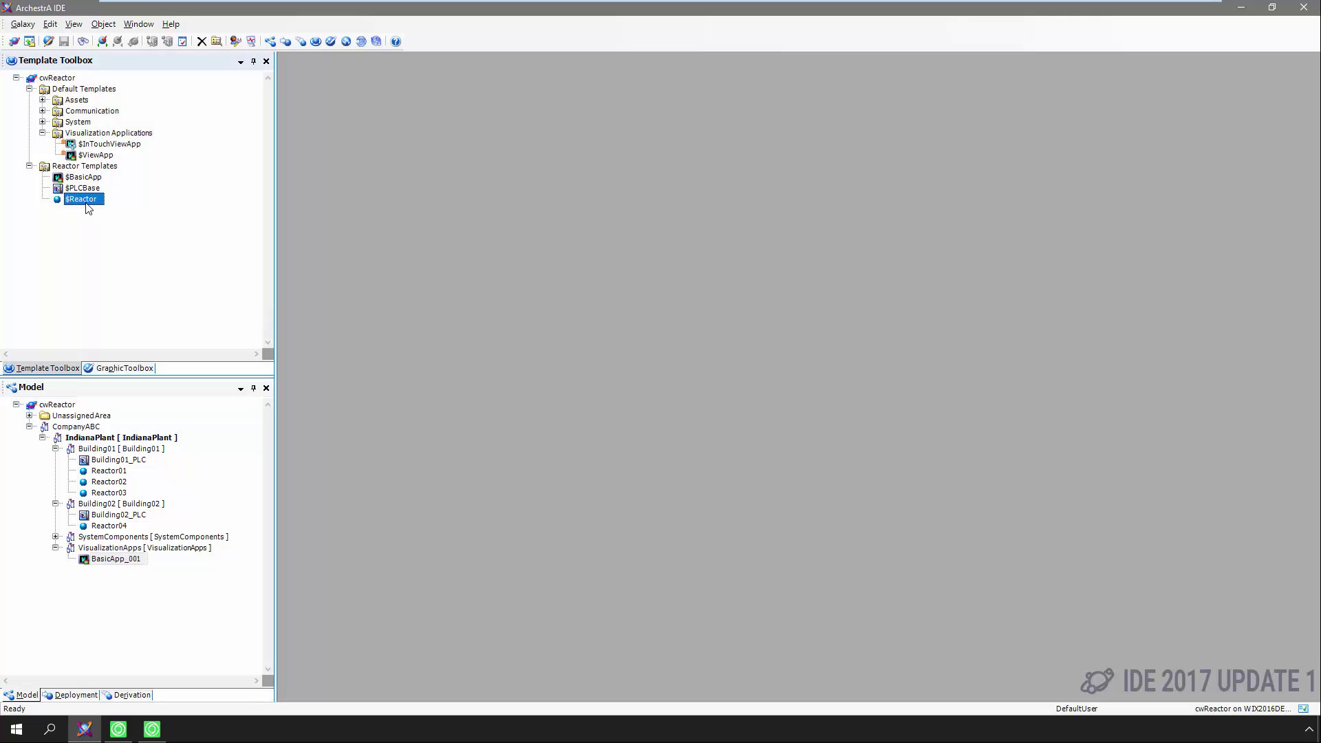
{"action": "left_click", "coordinate": [125, 370]}
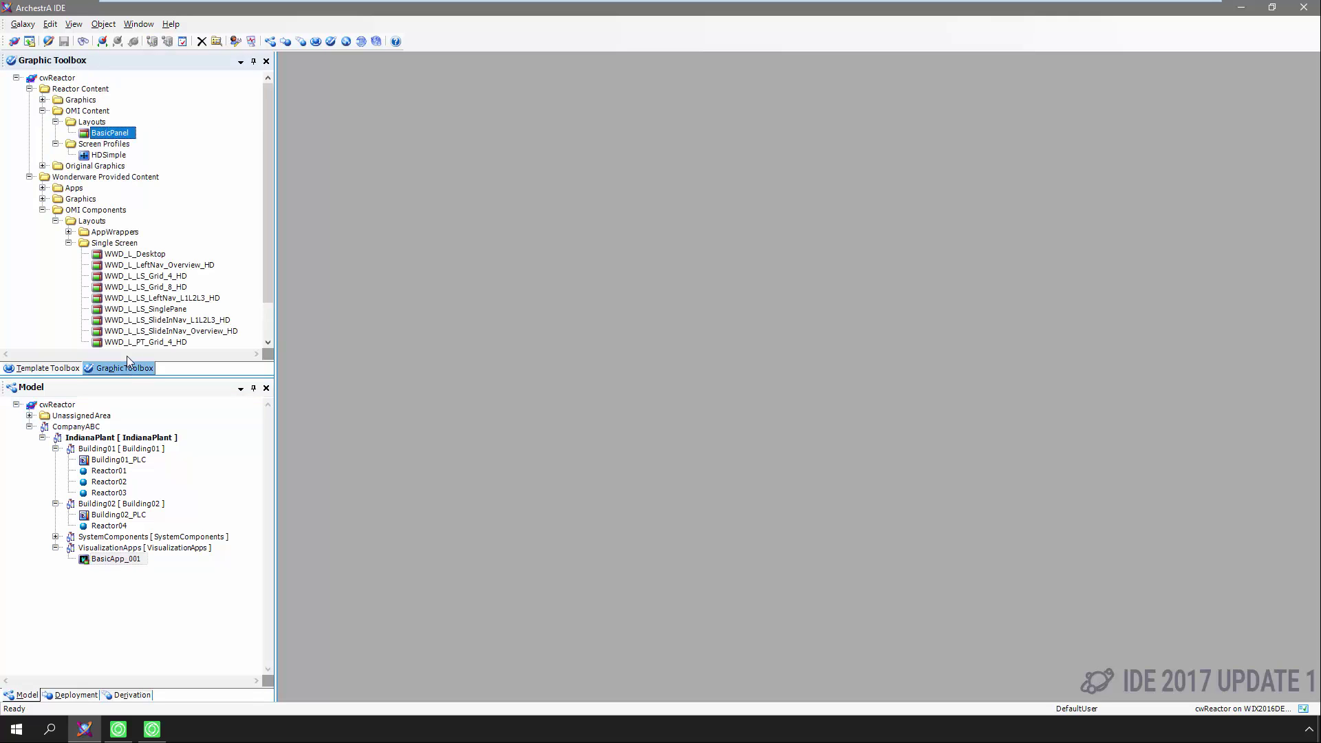
{"action": "left_click", "coordinate": [107, 157]}
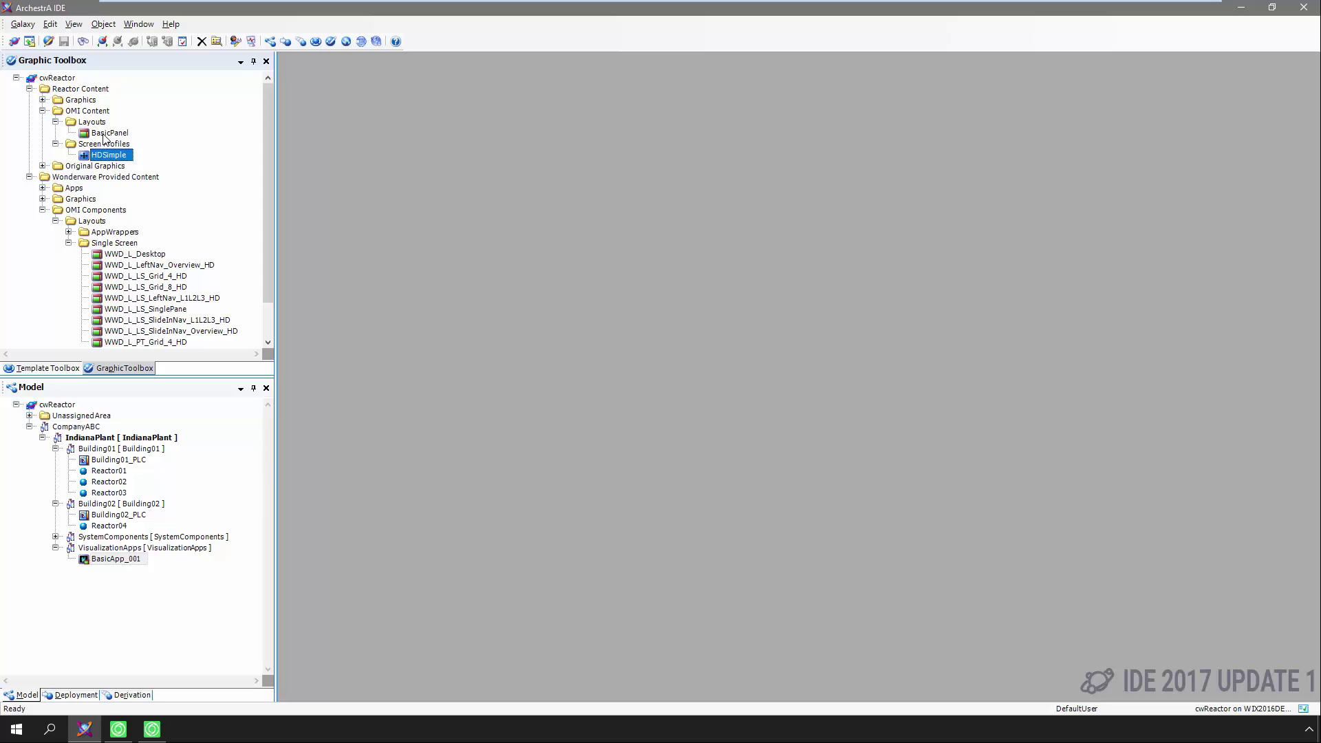
{"action": "left_click", "coordinate": [105, 134]}
{"action": "left_click", "coordinate": [63, 367]}
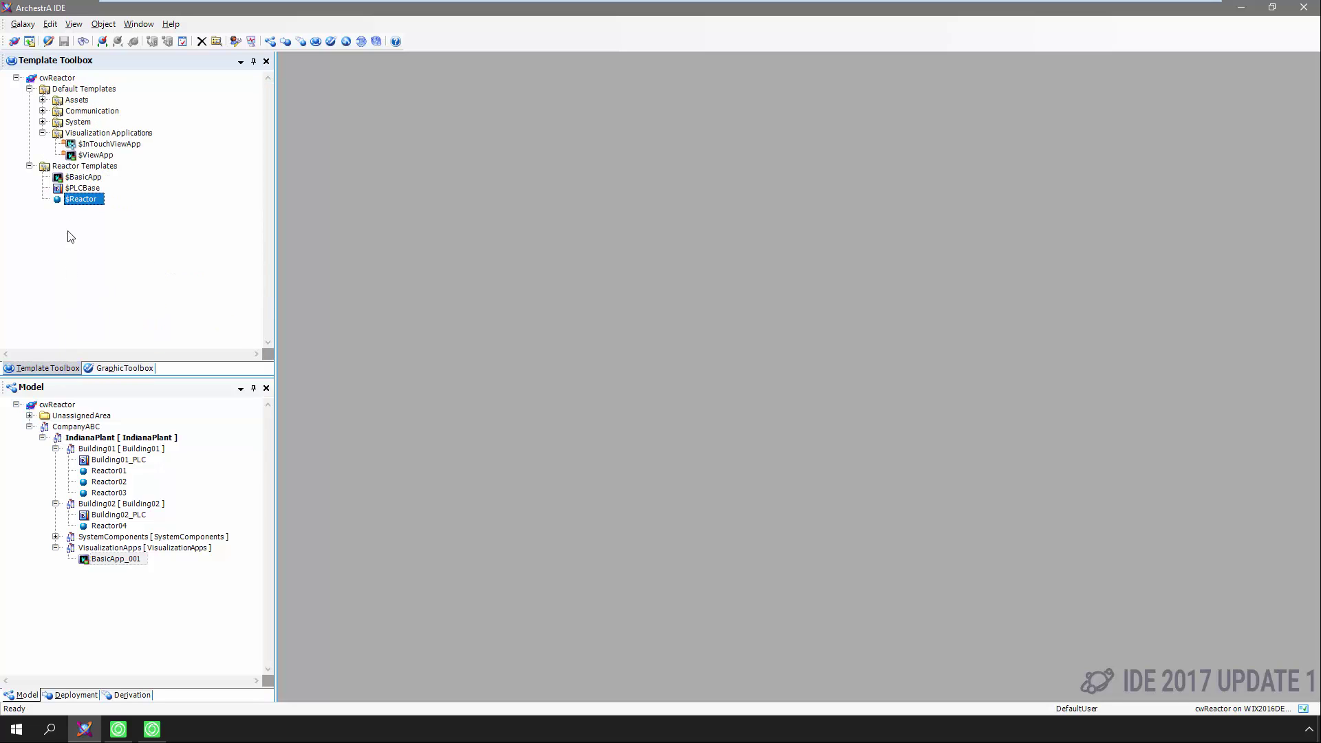
{"action": "left_click", "coordinate": [83, 180]}
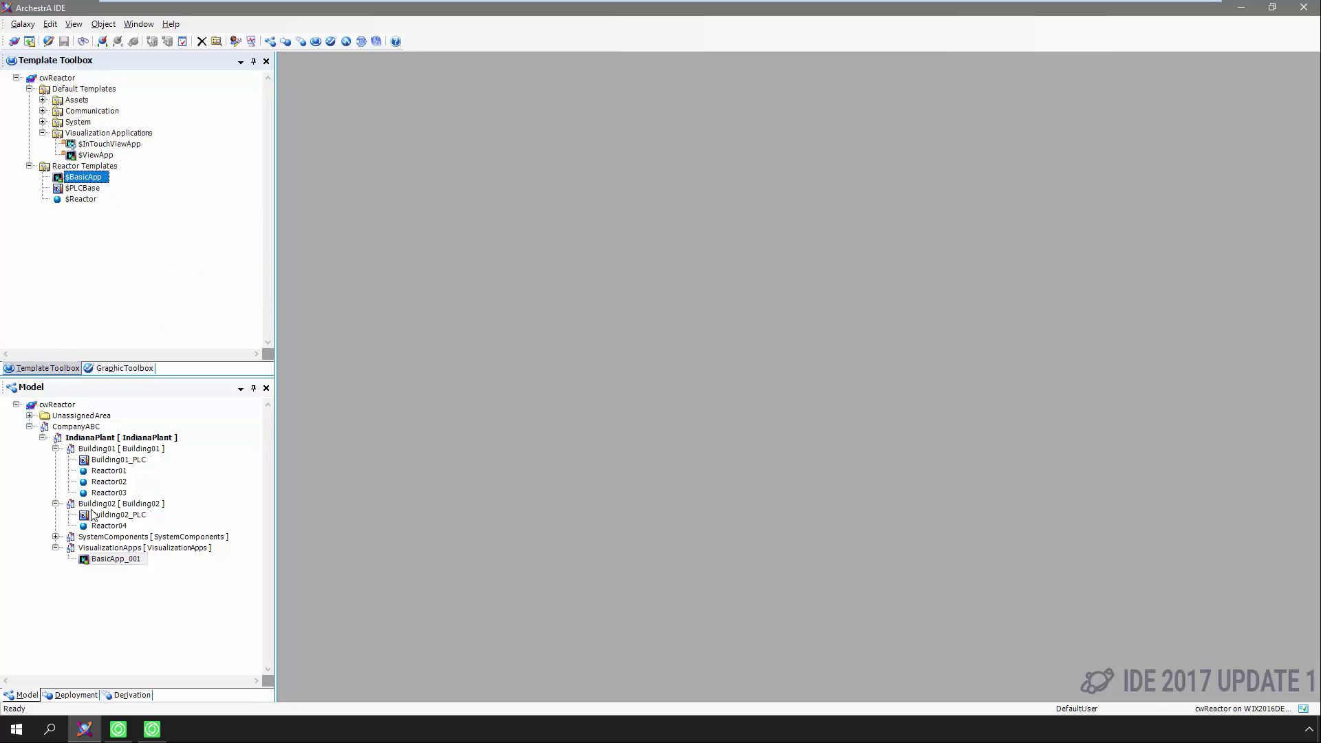
{"action": "left_click", "coordinate": [109, 560]}
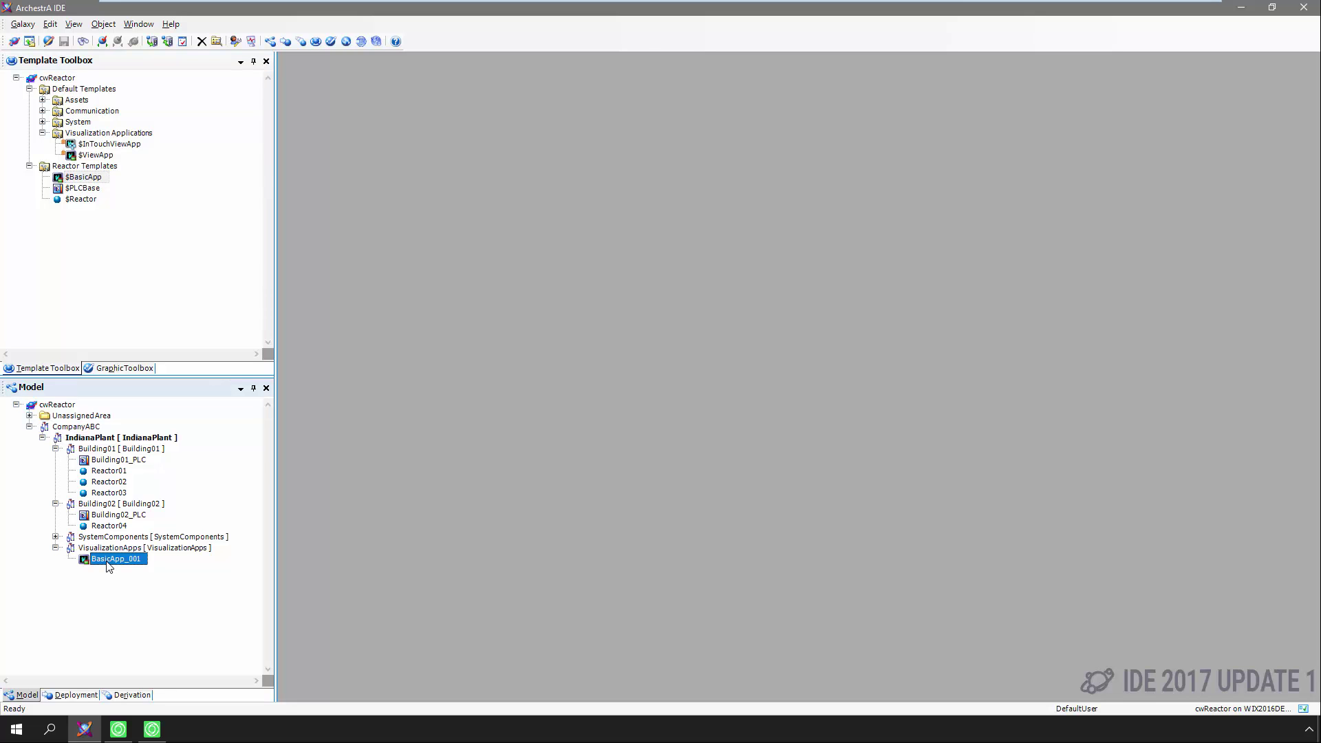
{"action": "left_click", "coordinate": [151, 730]}
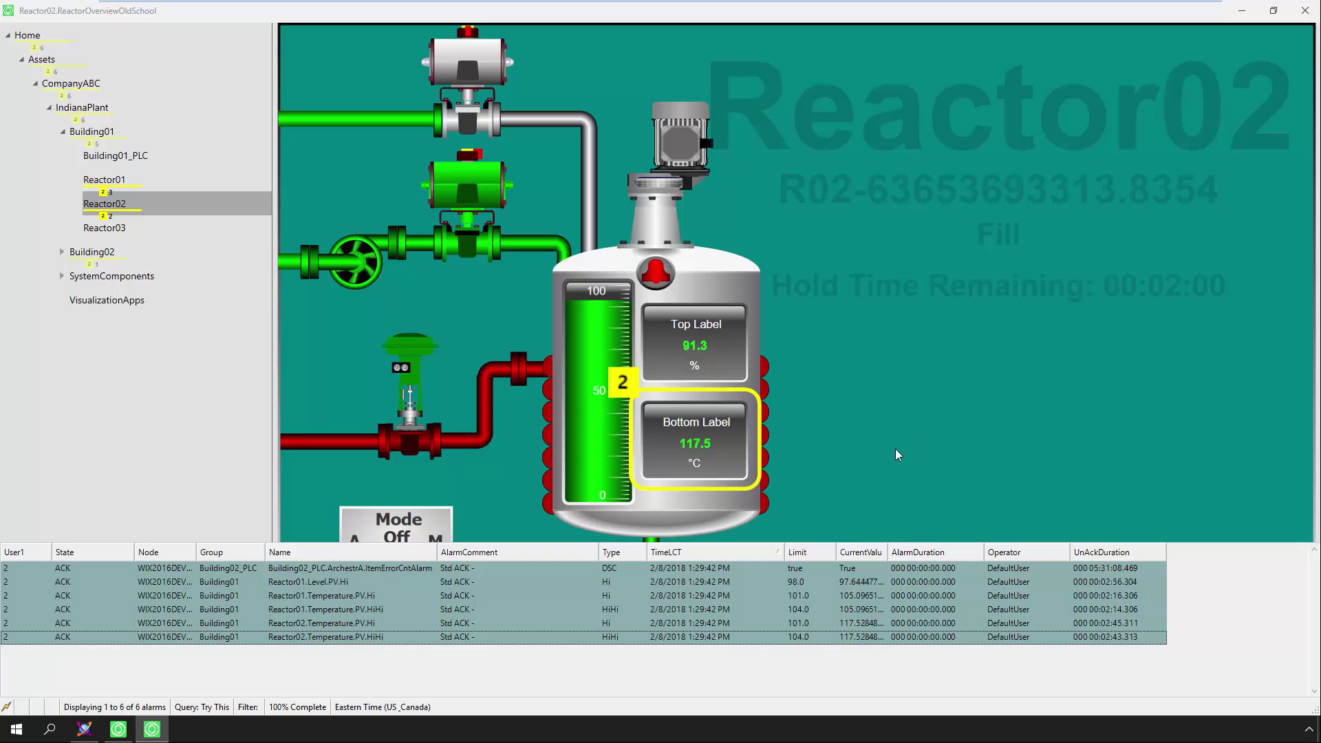